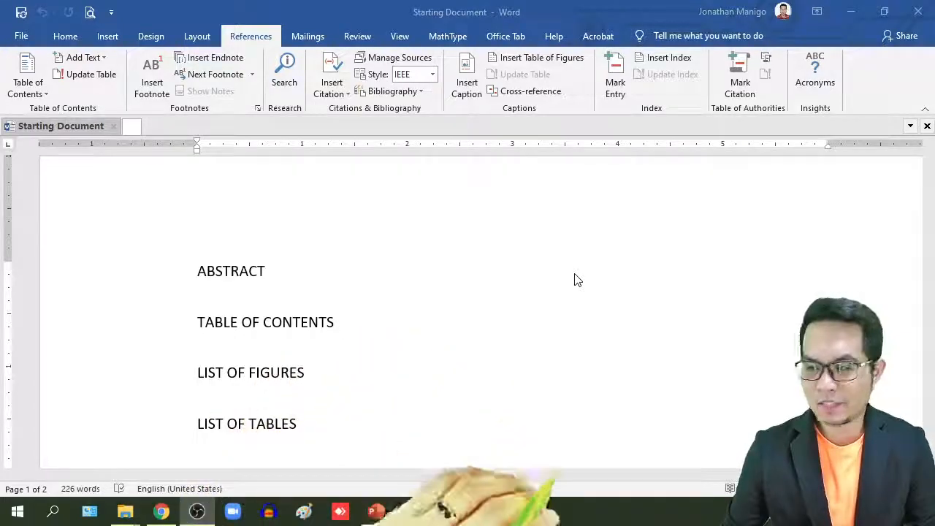
Review the document's heading structure from ABSTRACT through the RRL topics and paper titles down to APPENDIX.
scroll(578, 280, down, 1)
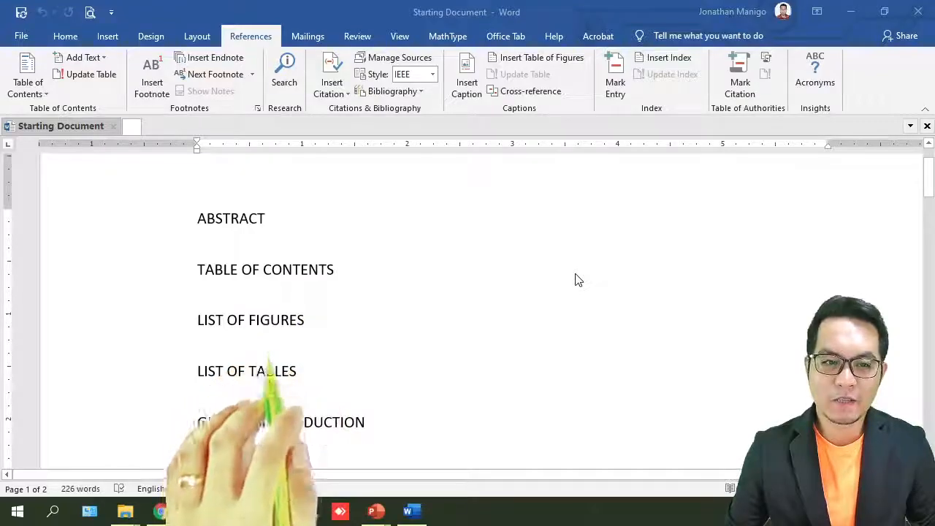
scroll(577, 280, down, 2)
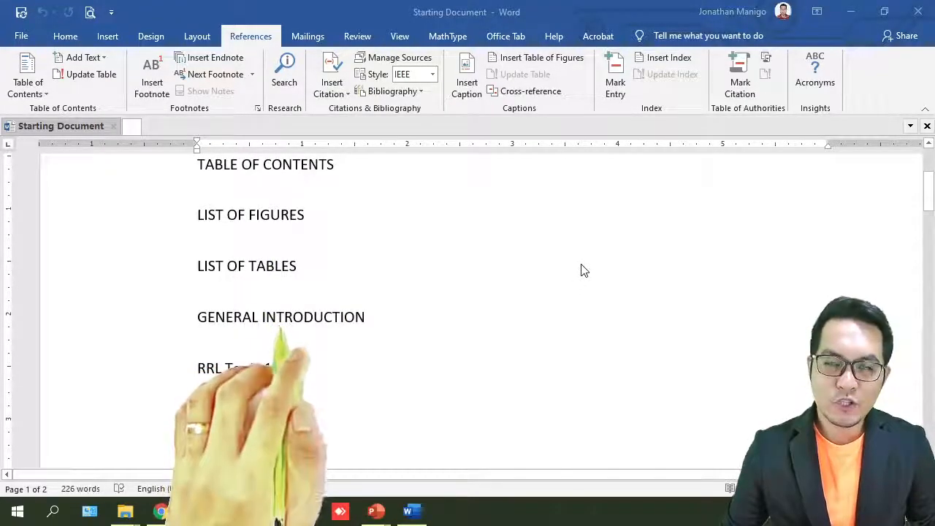
scroll(581, 270, down, 1)
scroll(583, 270, down, 1)
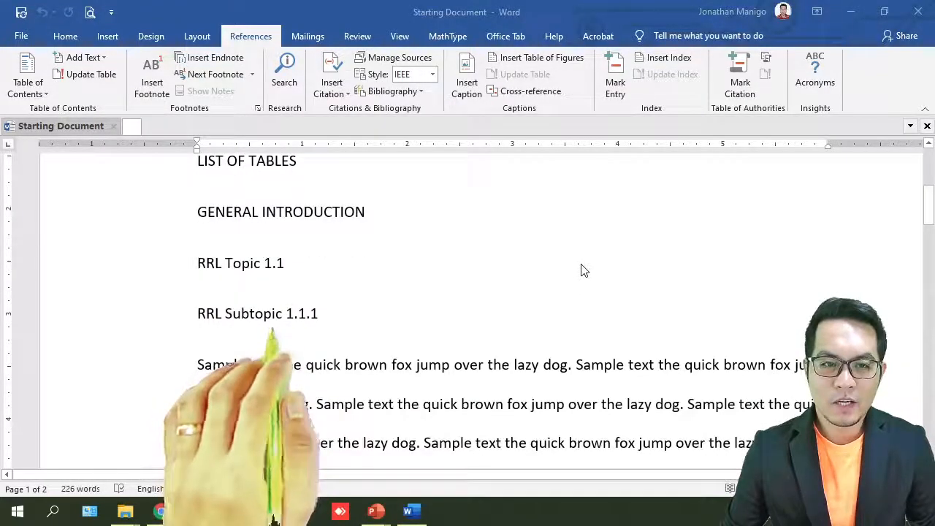
scroll(583, 270, down, 2)
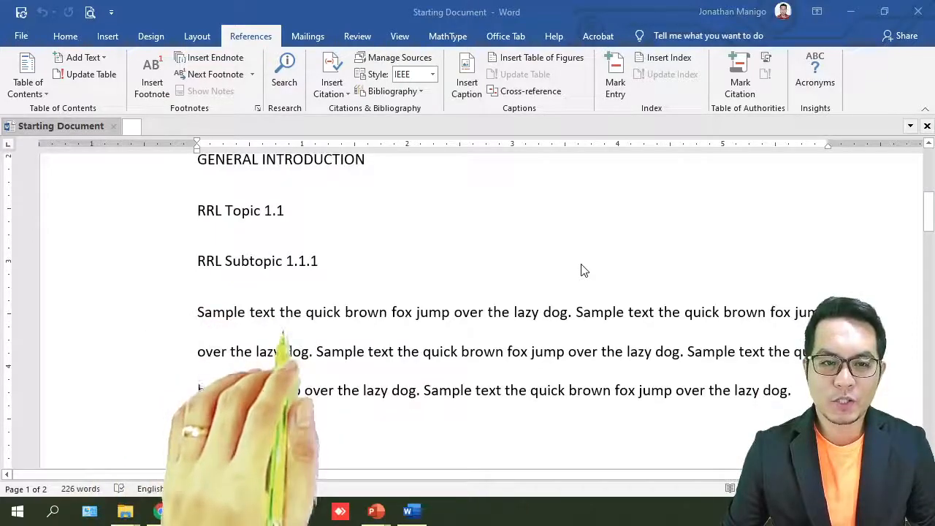
scroll(583, 271, down, 1)
scroll(583, 269, down, 4)
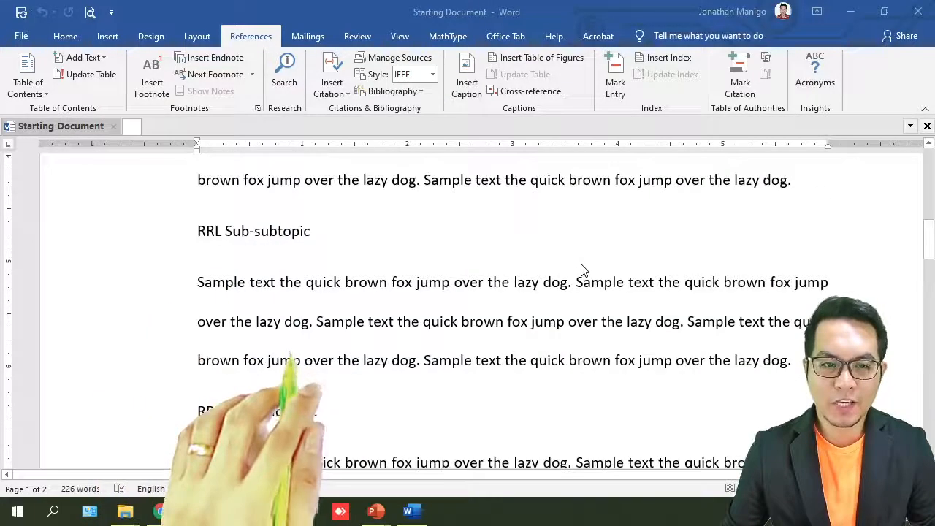
scroll(583, 269, up, 2)
scroll(583, 268, up, 3)
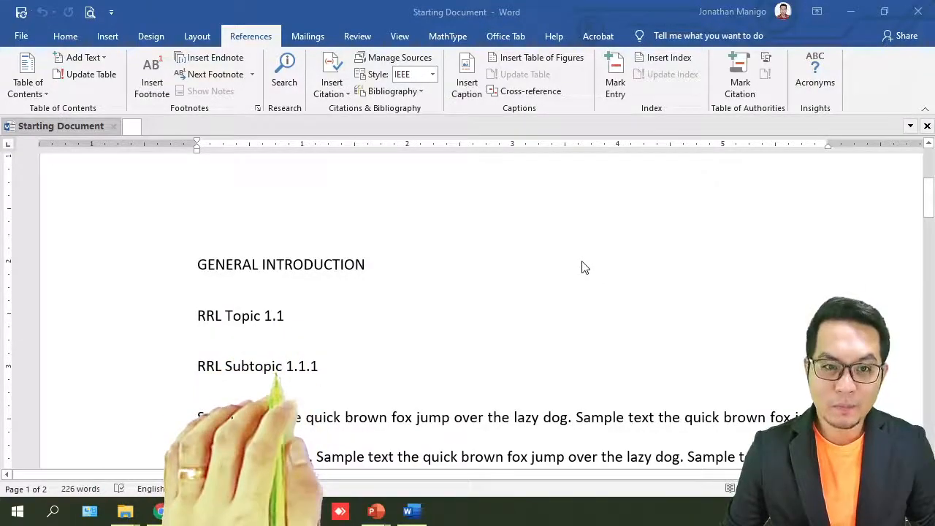
scroll(583, 269, down, 1)
scroll(583, 268, up, 1)
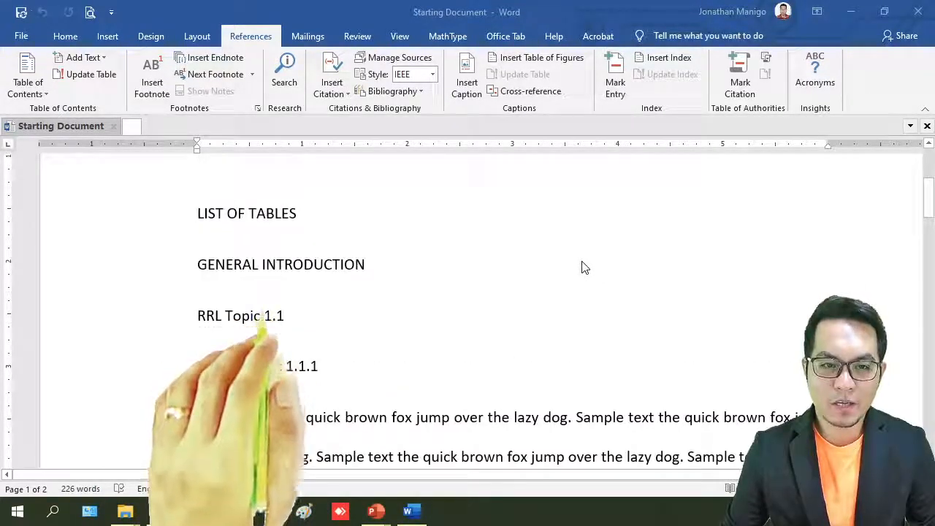
scroll(583, 268, down, 3)
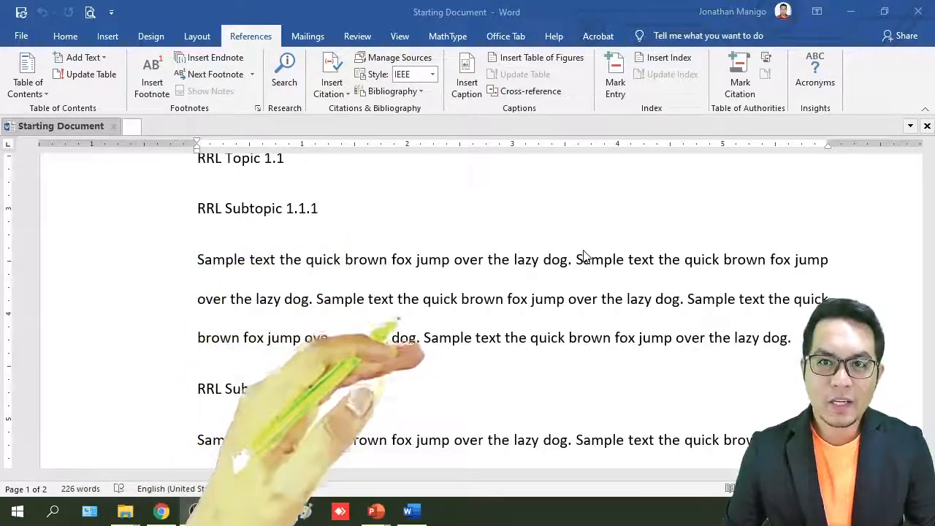
scroll(583, 257, down, 4)
scroll(583, 257, down, 10)
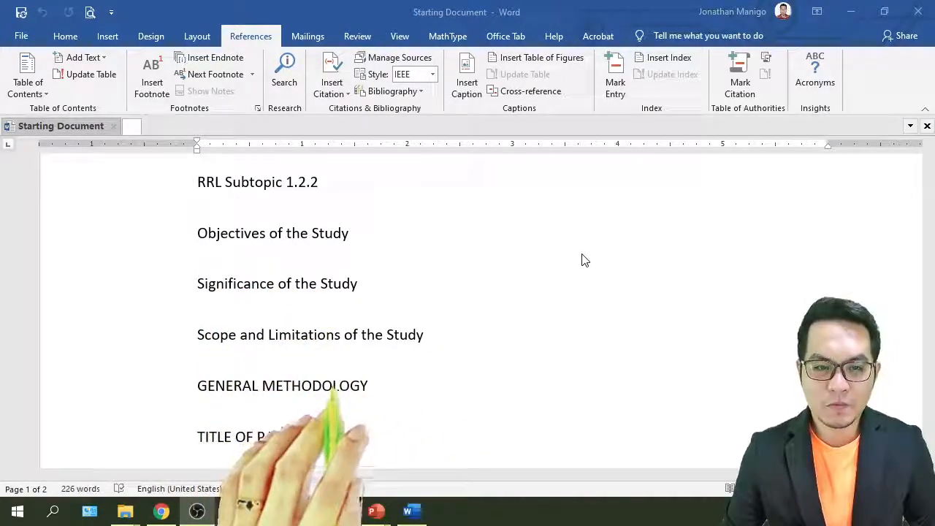
scroll(585, 260, down, 1)
scroll(585, 261, down, 1)
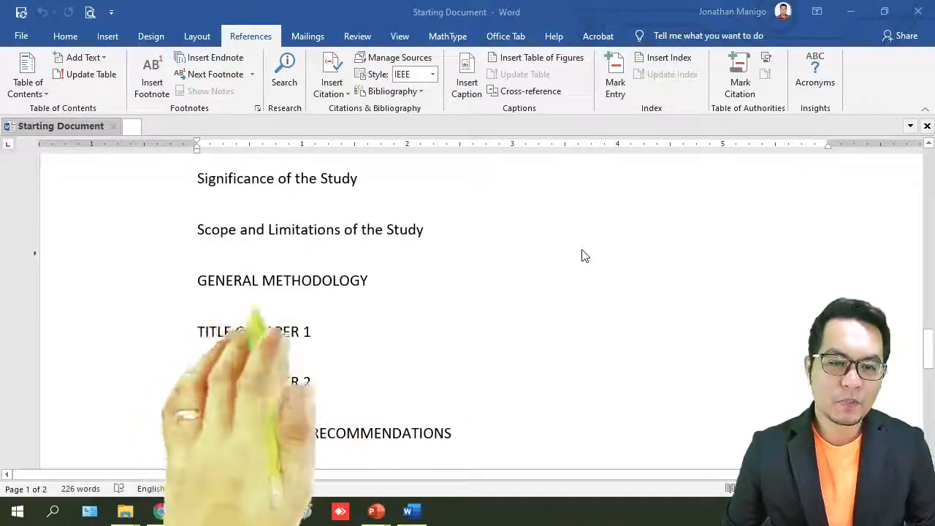
scroll(584, 256, down, 1)
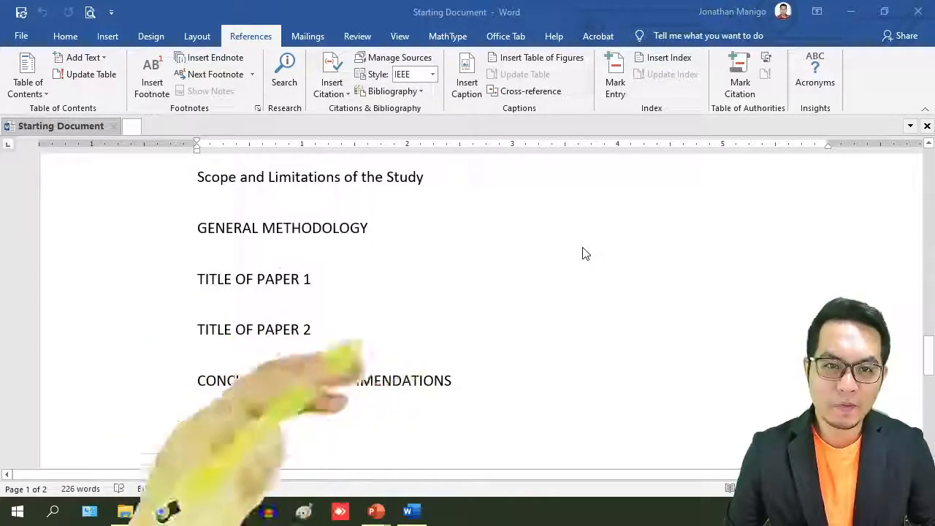
scroll(582, 254, down, 1)
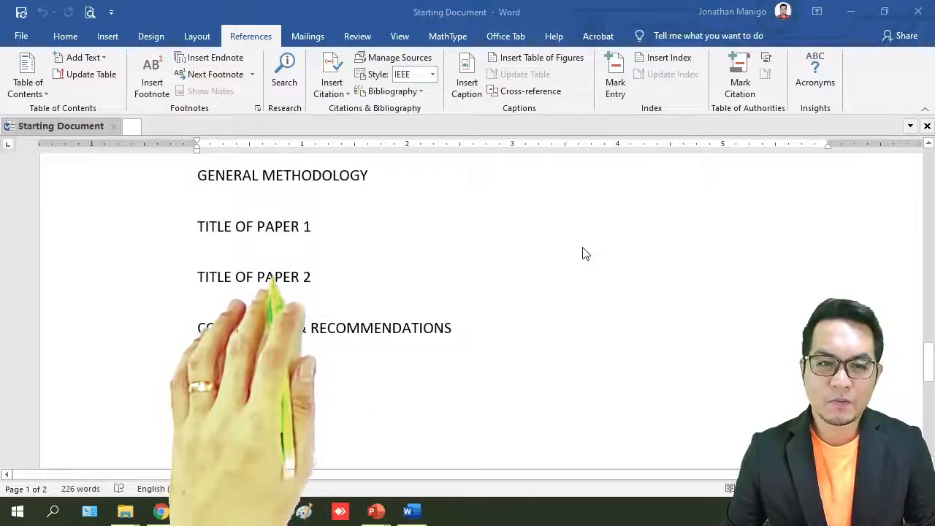
scroll(582, 253, down, 2)
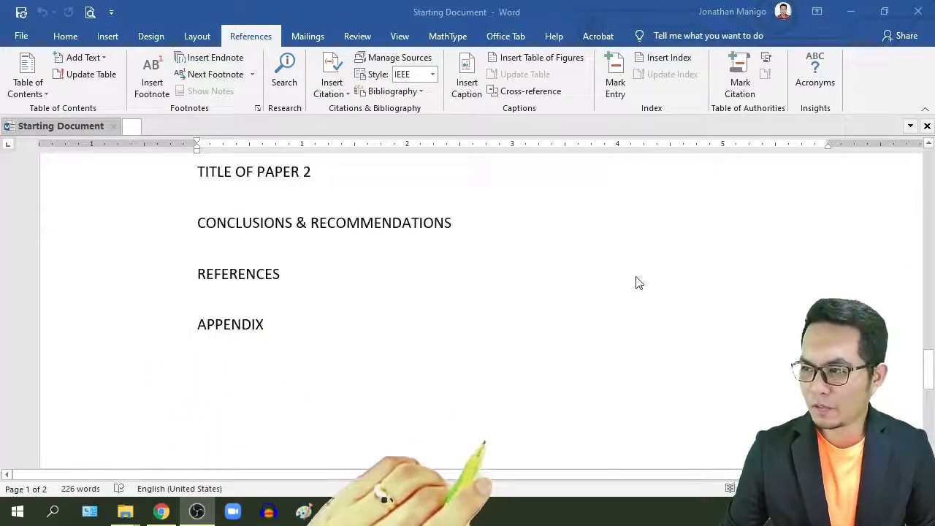
scroll(635, 281, up, 5)
scroll(636, 282, up, 15)
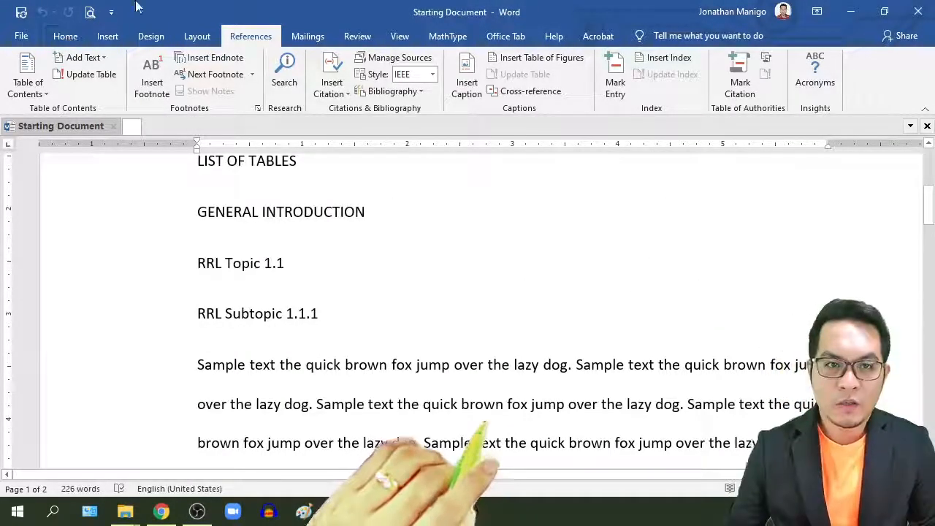
Apply the Heading 1 style to the ABSTRACT, TABLE OF CONTENTS, LIST OF FIGURES and LIST OF TABLES lines.
click(65, 37)
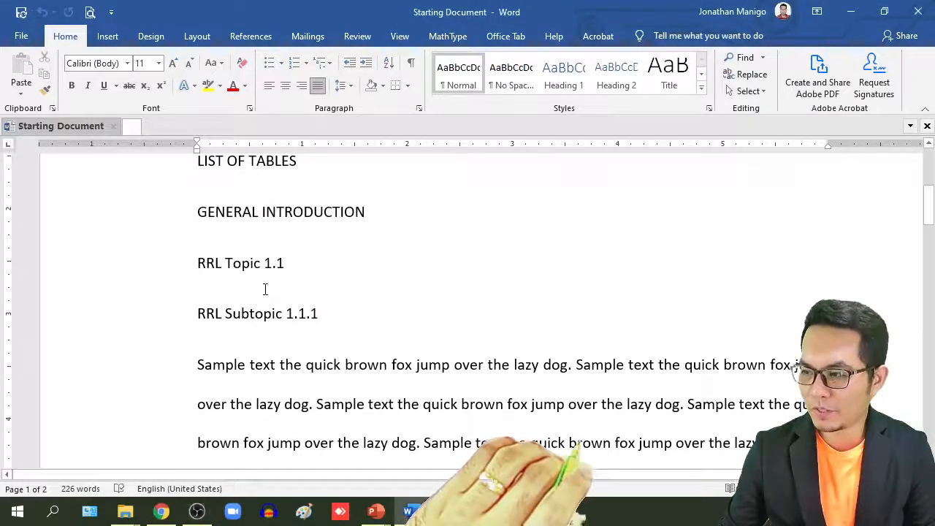
scroll(265, 290, up, 5)
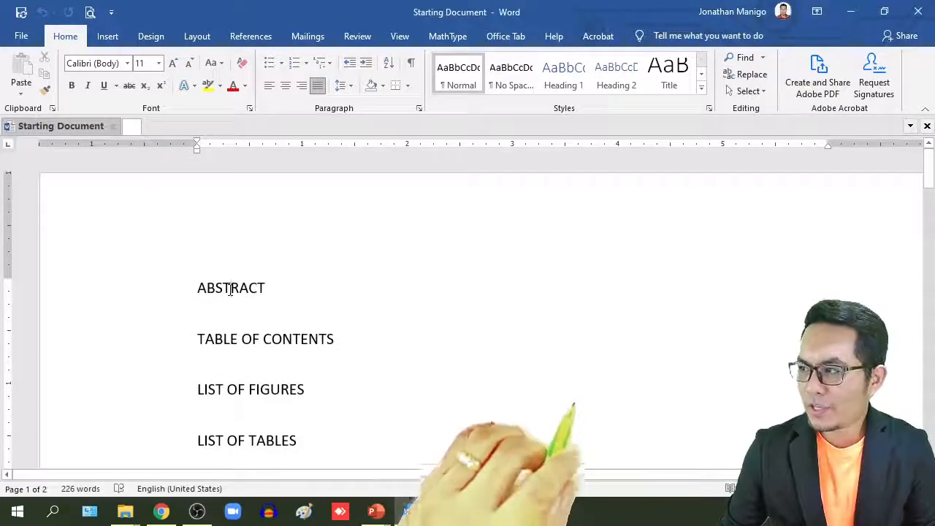
click(230, 290)
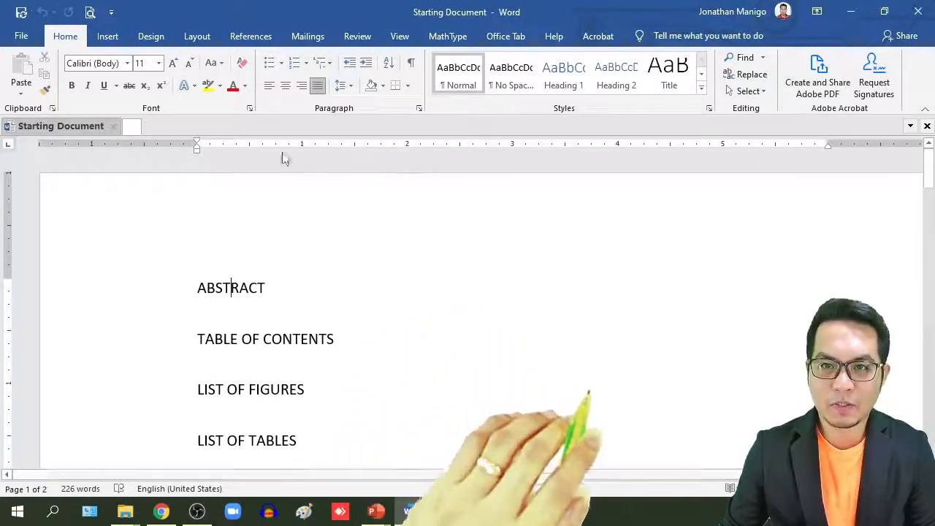
click(564, 79)
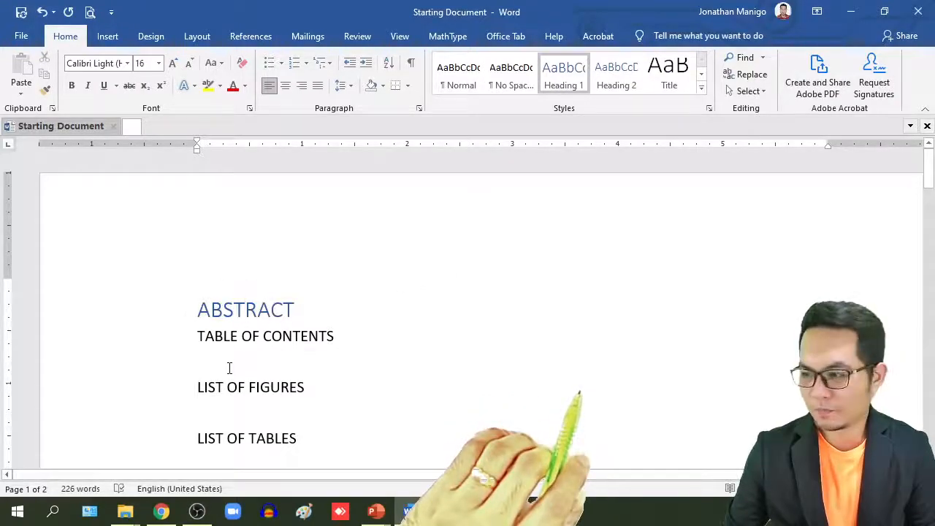
click(564, 86)
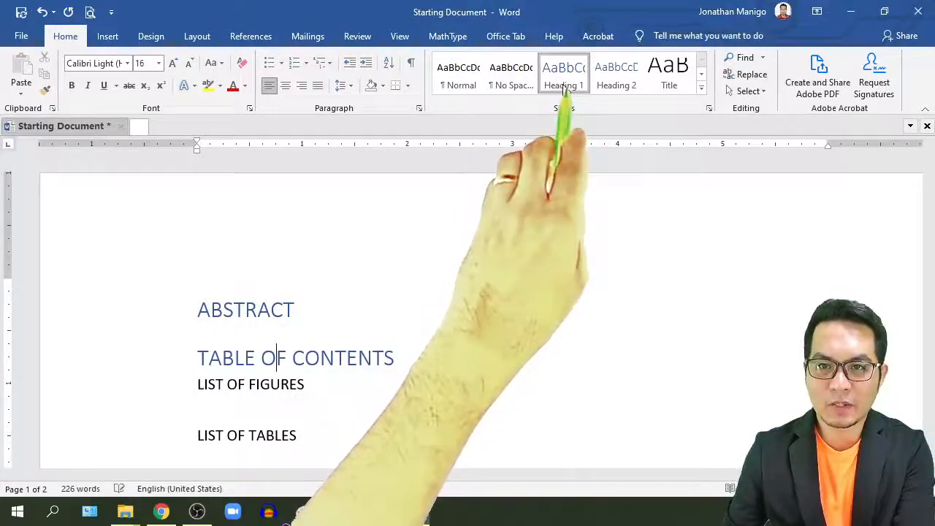
scroll(411, 253, down, 1)
click(247, 333)
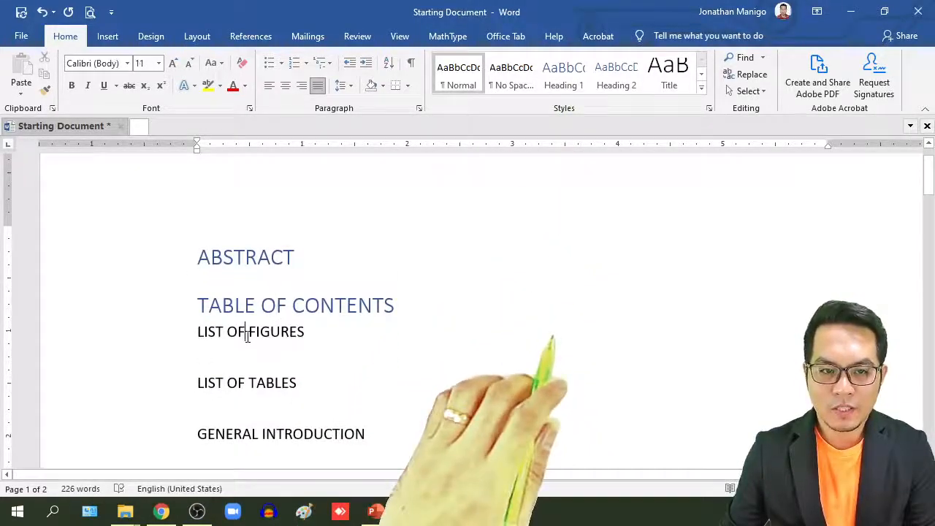
click(569, 86)
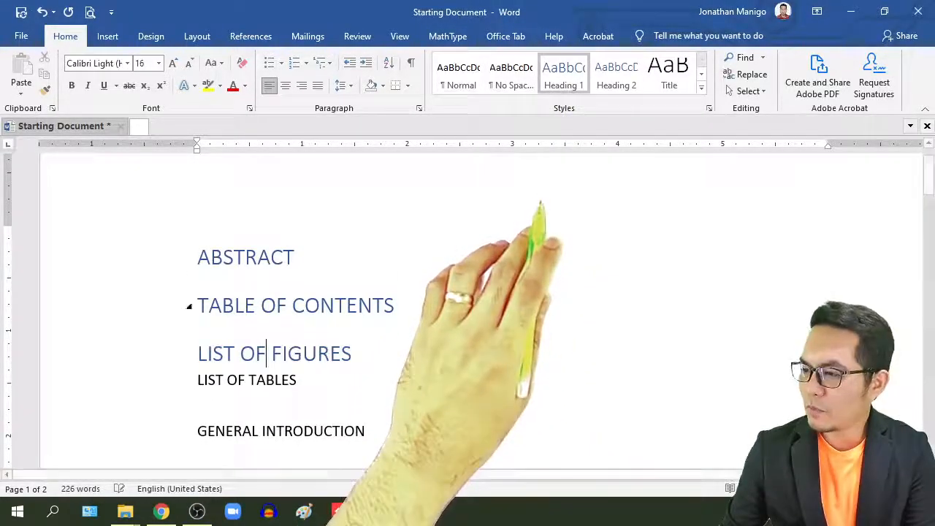
scroll(345, 293, down, 1)
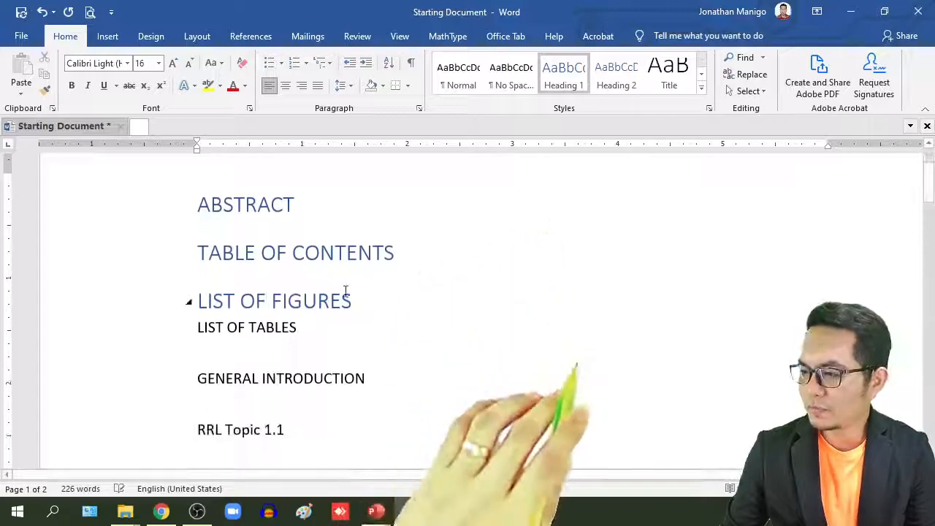
click(563, 82)
Apply the Heading 2 style to GENERAL INTRODUCTION and the Heading 3 style to RRL Topic 1.1.
click(326, 376)
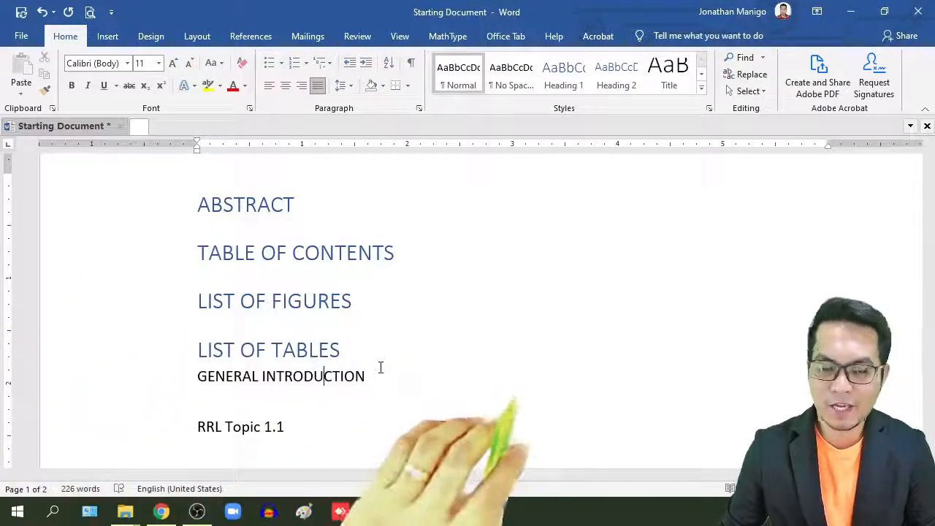
click(617, 81)
scroll(468, 307, down, 10)
scroll(488, 311, up, 6)
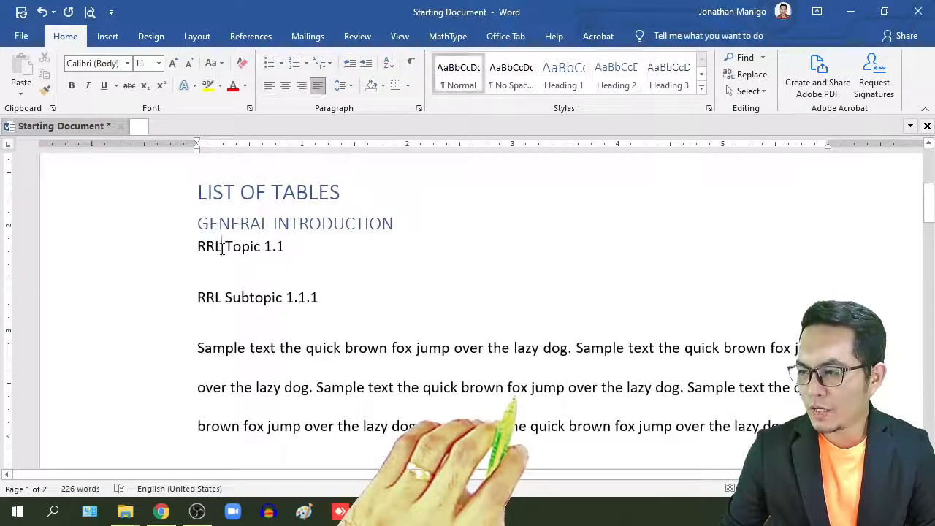
click(671, 87)
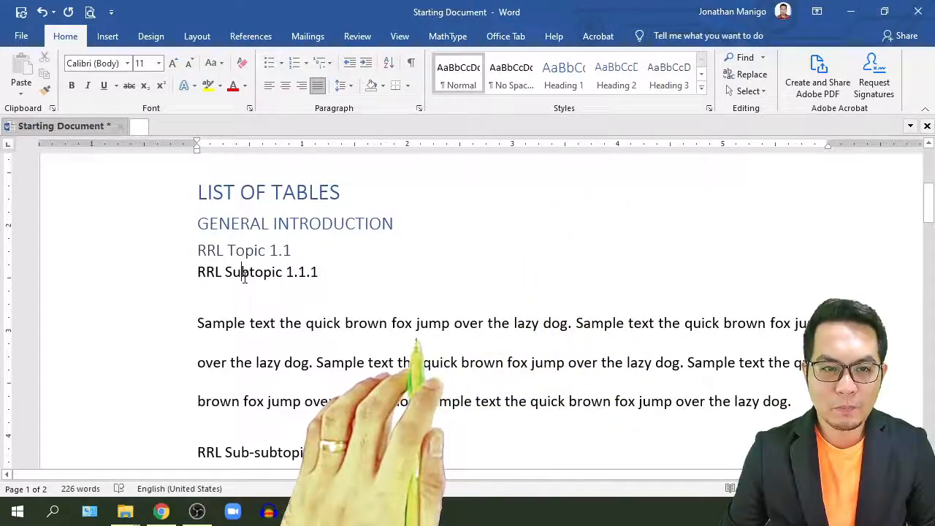
Apply the Heading 4 style to the RRL Subtopic 1.1.1 line.
click(703, 90)
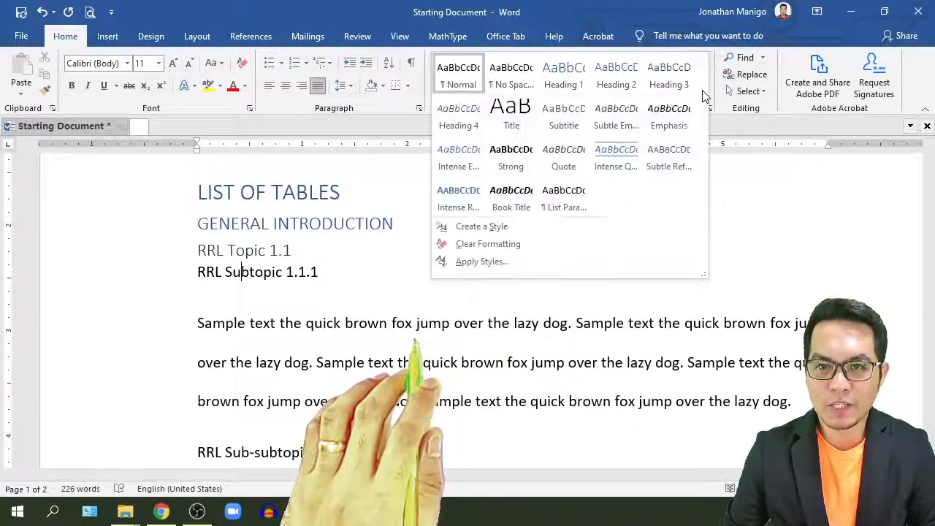
click(453, 117)
scroll(339, 272, down, 1)
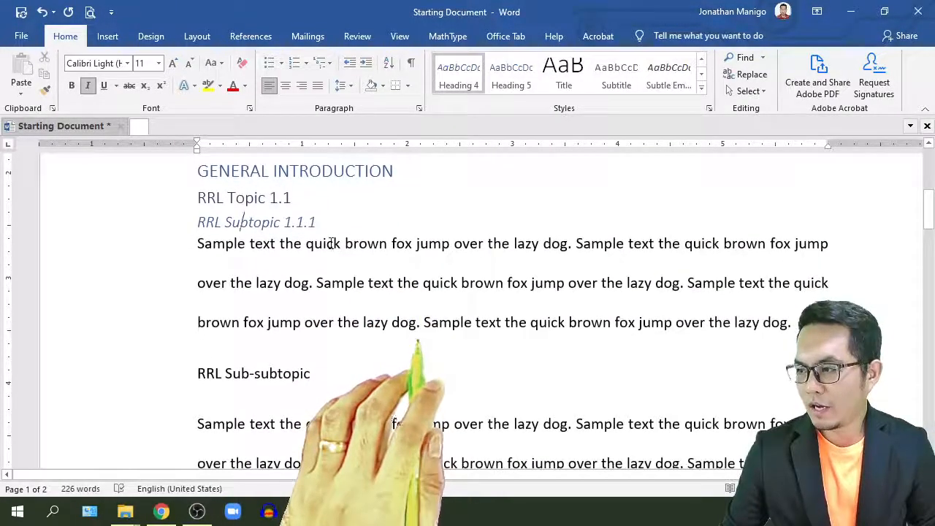
Apply the Normal style to the sample paragraph under RRL Subtopic 1.1.1 and the Heading 5 style to the RRL Sub-subtopic line.
click(330, 243)
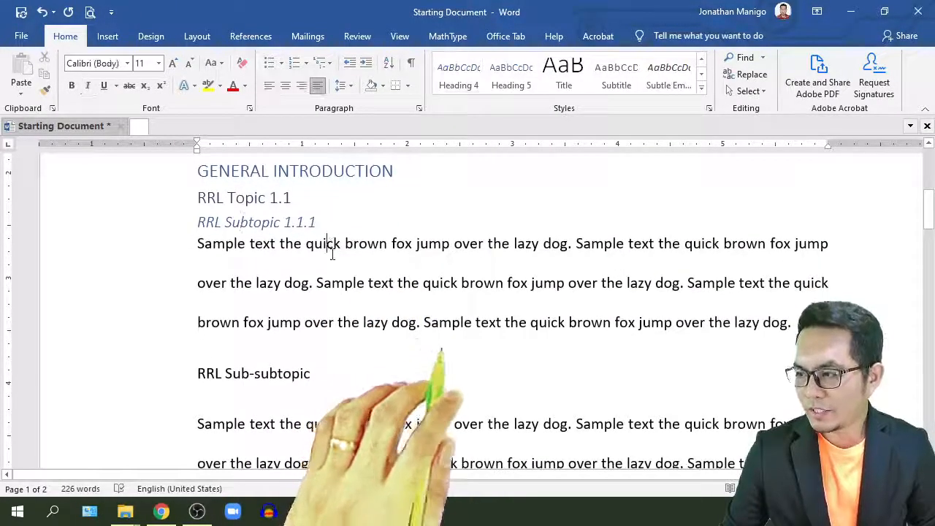
click(702, 89)
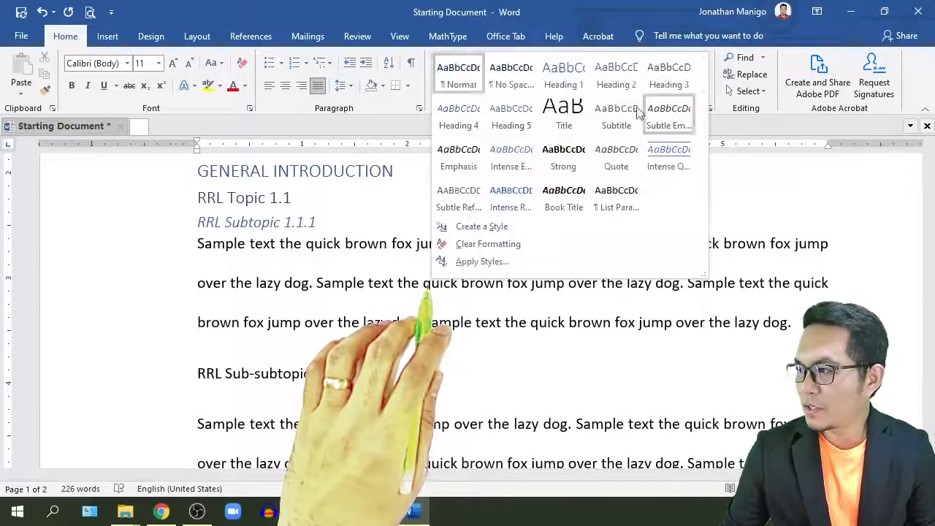
click(459, 77)
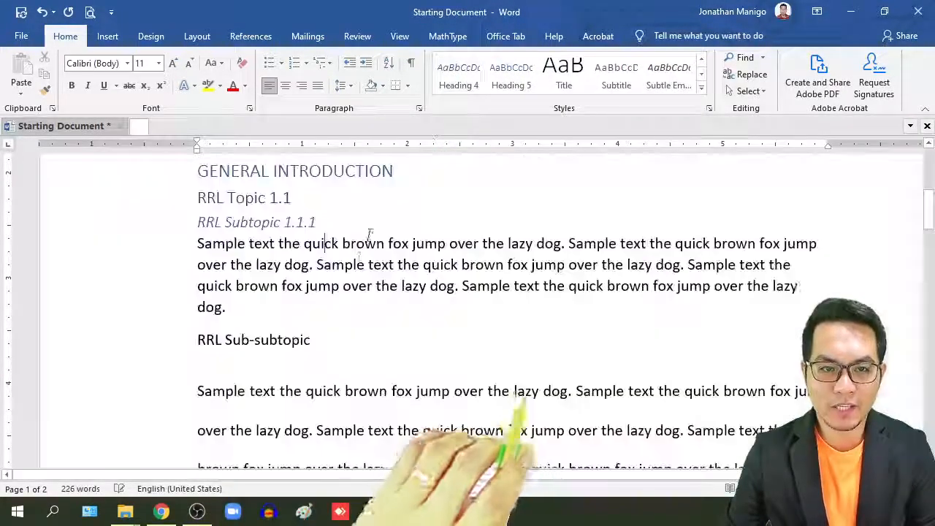
key(ctrl+j)
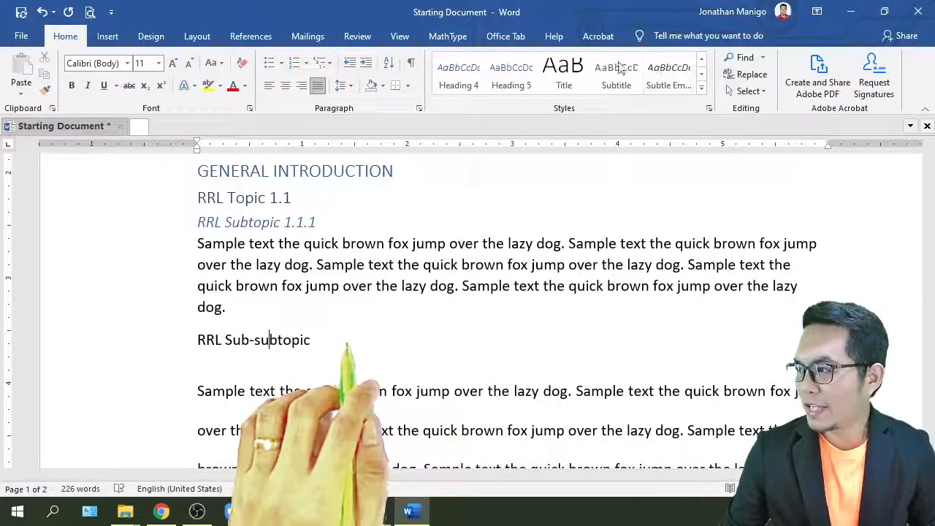
click(527, 76)
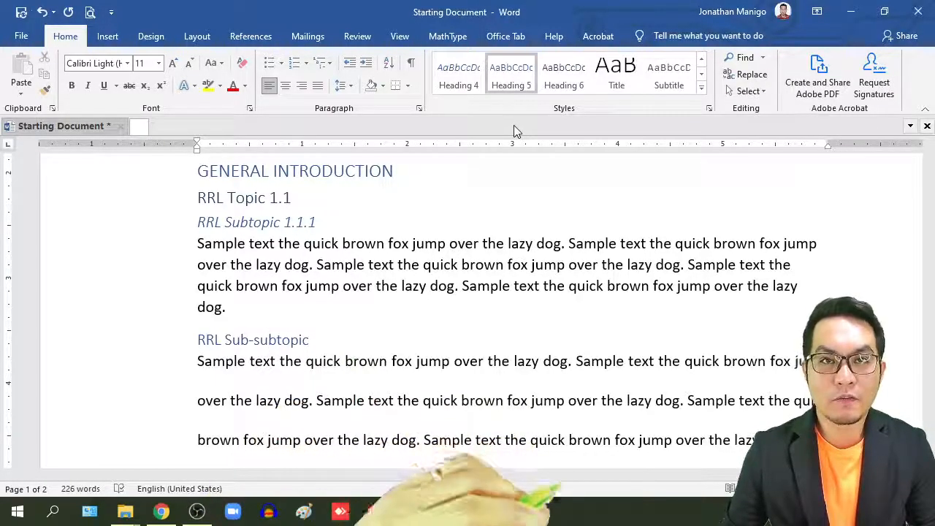
Apply the Normal style to the sample paragraph under RRL Sub-subtopic.
scroll(460, 167, down, 2)
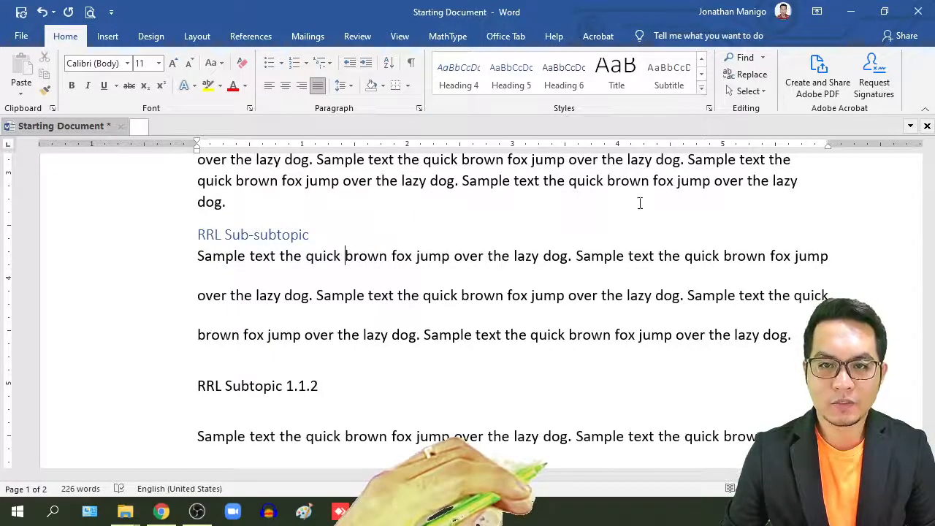
scroll(618, 236, up, 3)
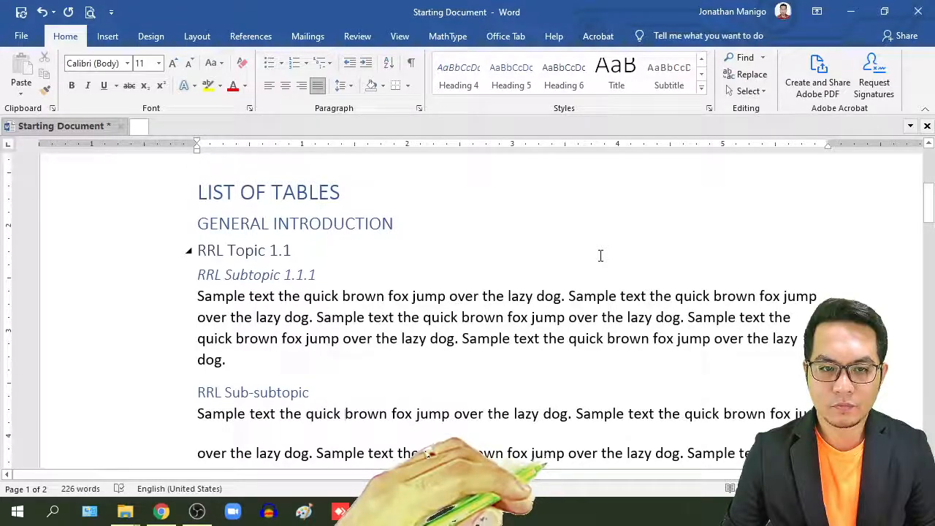
click(702, 89)
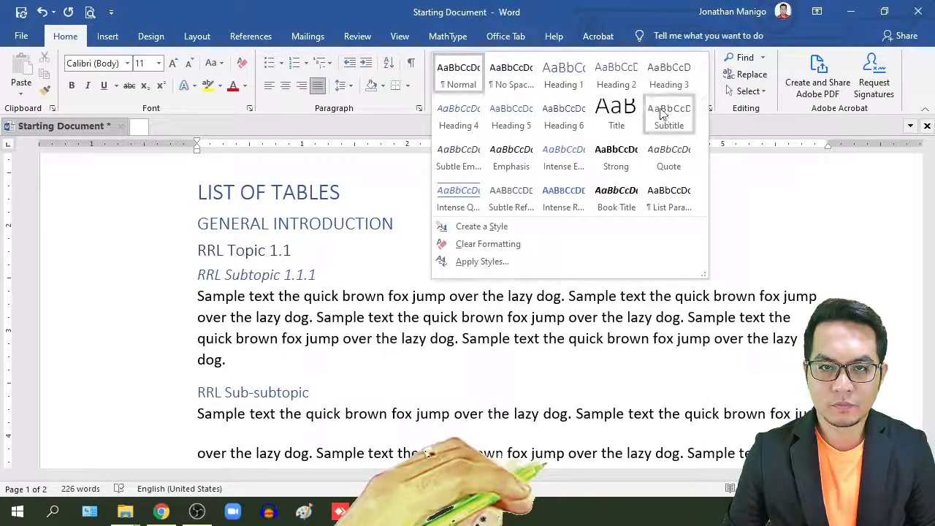
click(464, 77)
Apply the Heading 4 style to the RRL Subtopic 1.1.2 line.
scroll(512, 266, down, 5)
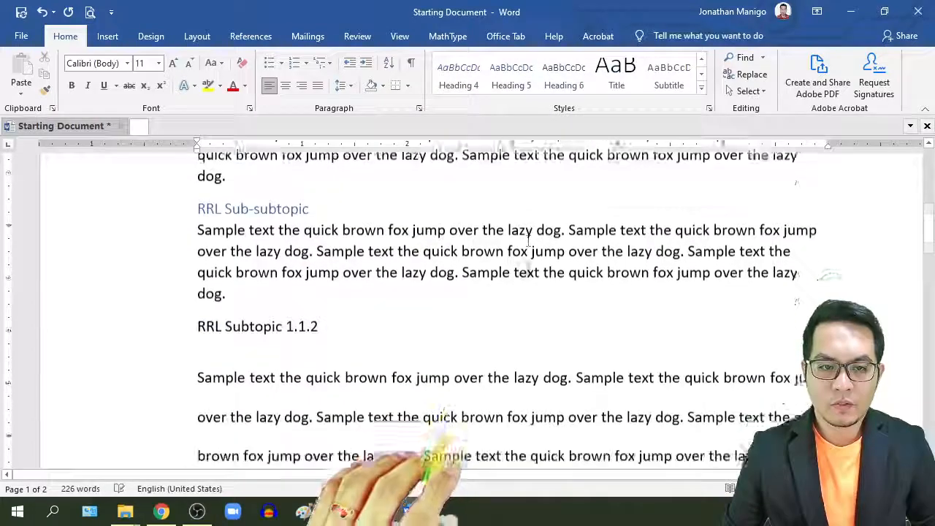
click(255, 246)
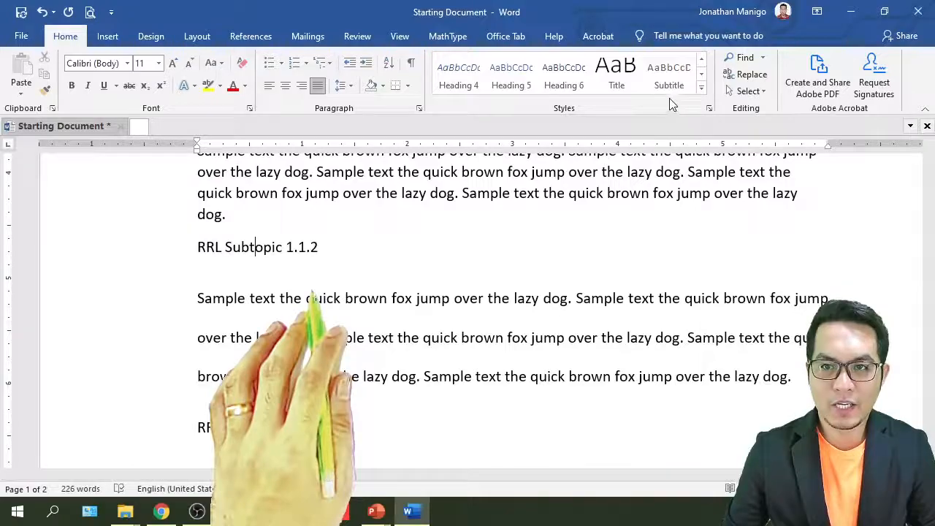
click(701, 90)
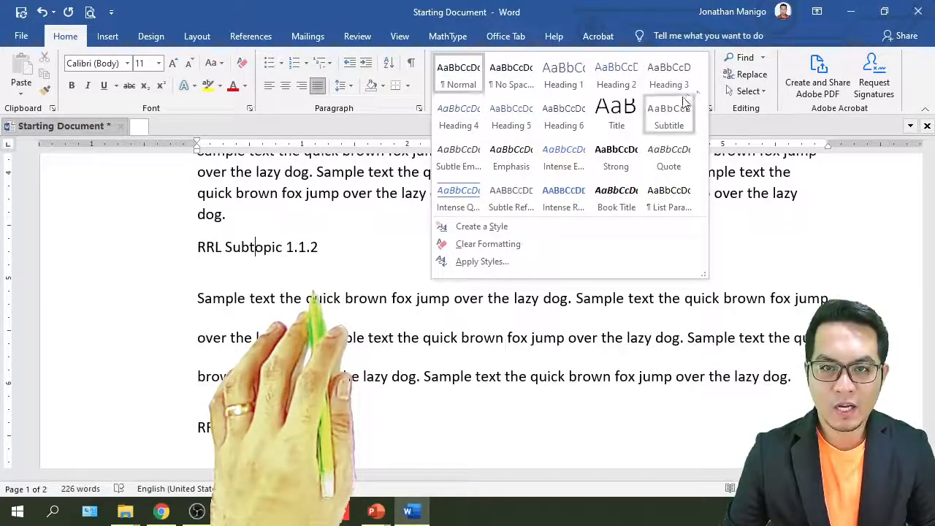
click(458, 117)
Apply the Normal style to the sample paragraph under RRL Subtopic 1.1.2.
scroll(491, 292, up, 1)
scroll(492, 296, up, 1)
scroll(492, 298, down, 8)
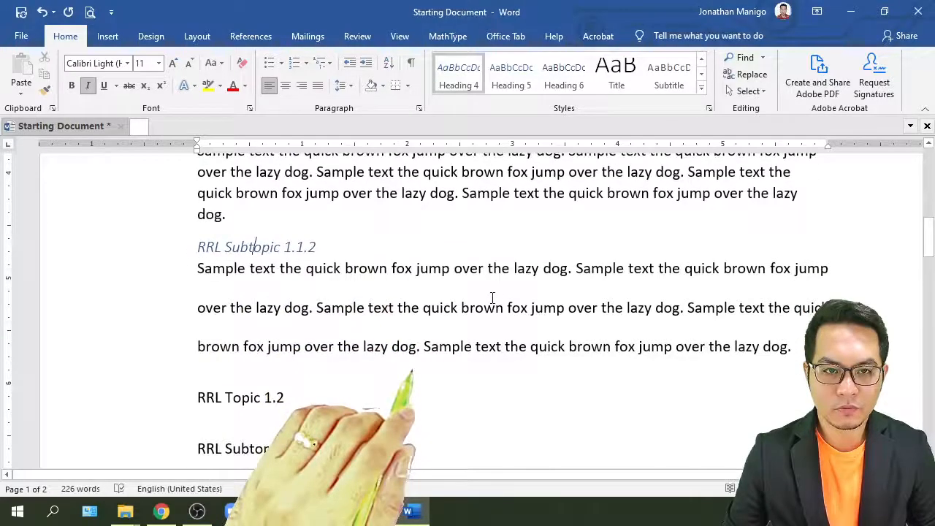
scroll(494, 296, up, 9)
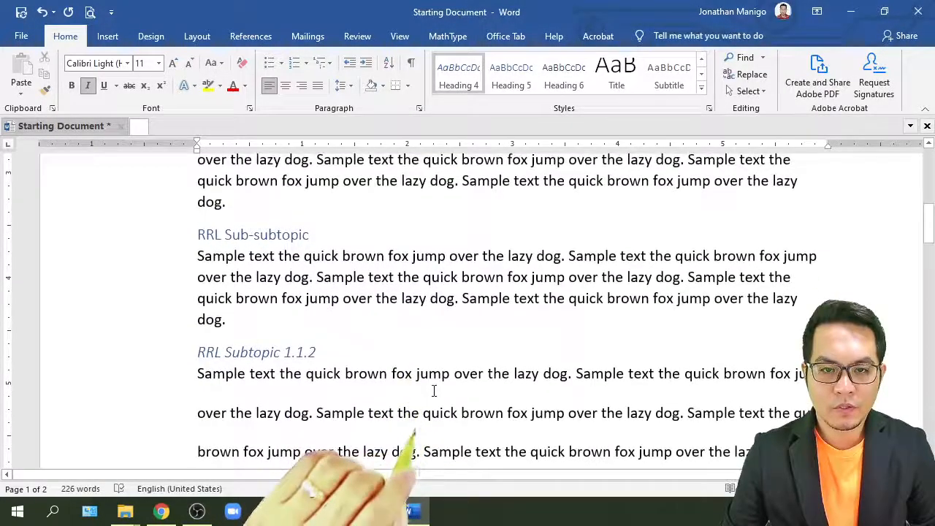
click(701, 74)
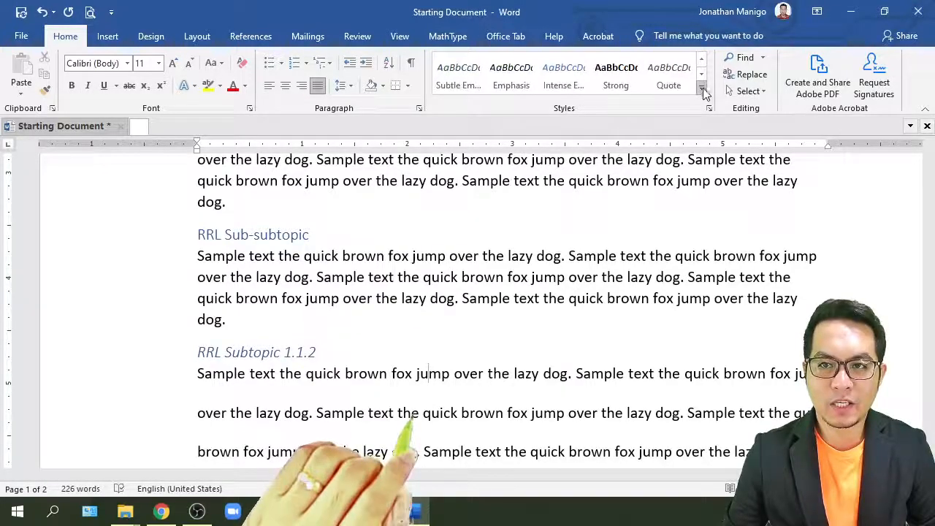
click(702, 89)
click(455, 74)
Apply the Heading 3 style to the RRL Topic 1.2 line.
scroll(472, 267, down, 3)
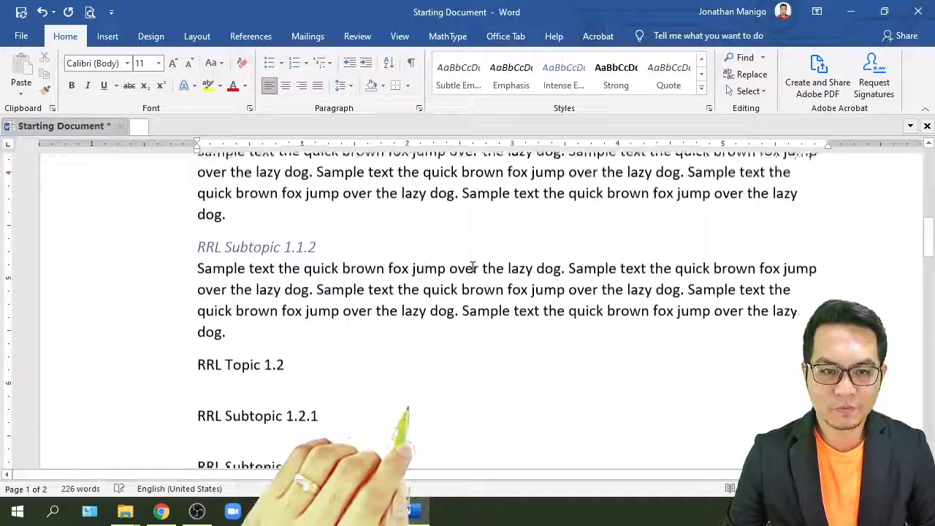
scroll(472, 267, down, 3)
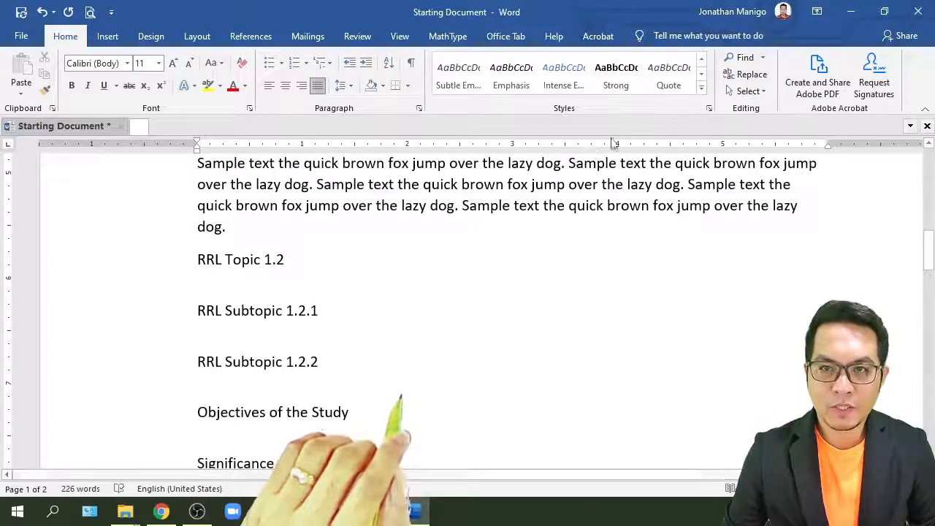
click(700, 88)
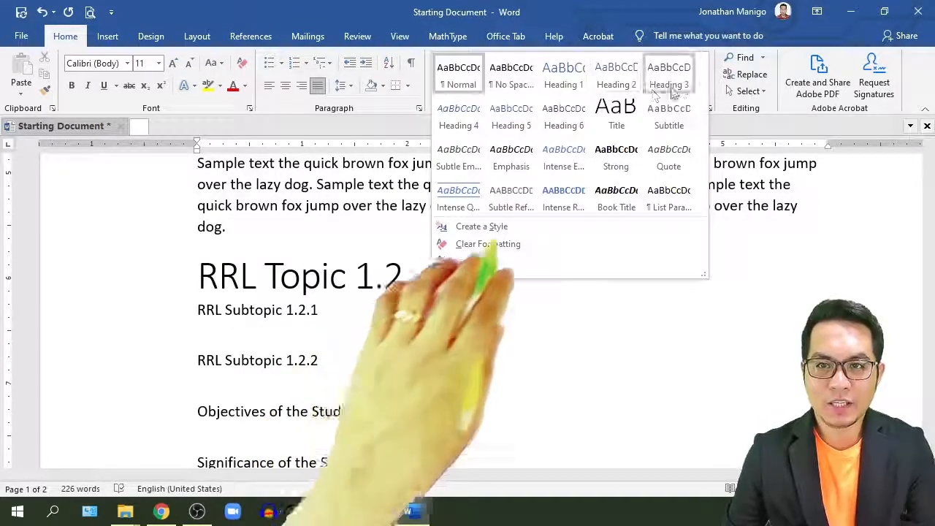
click(668, 76)
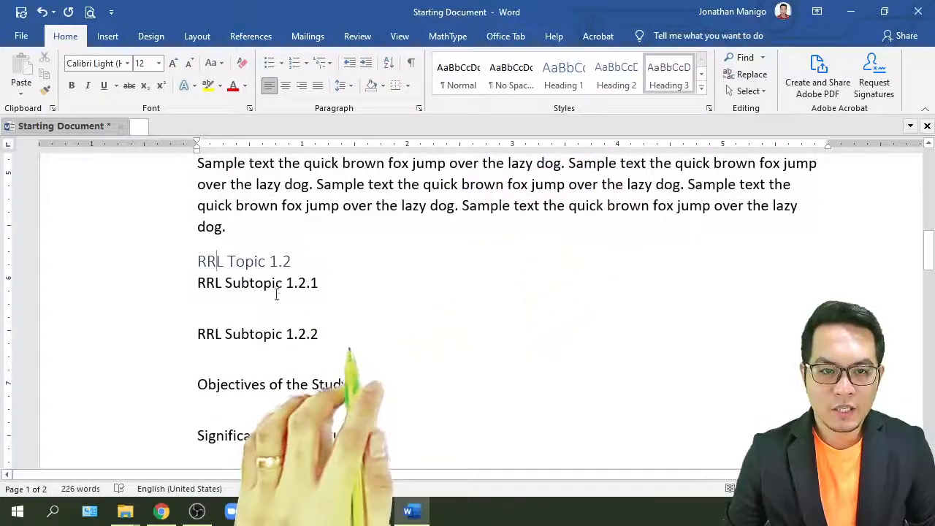
Apply the Heading 4 style to the RRL Subtopic 1.2.1 and RRL Subtopic 1.2.2 lines.
click(702, 89)
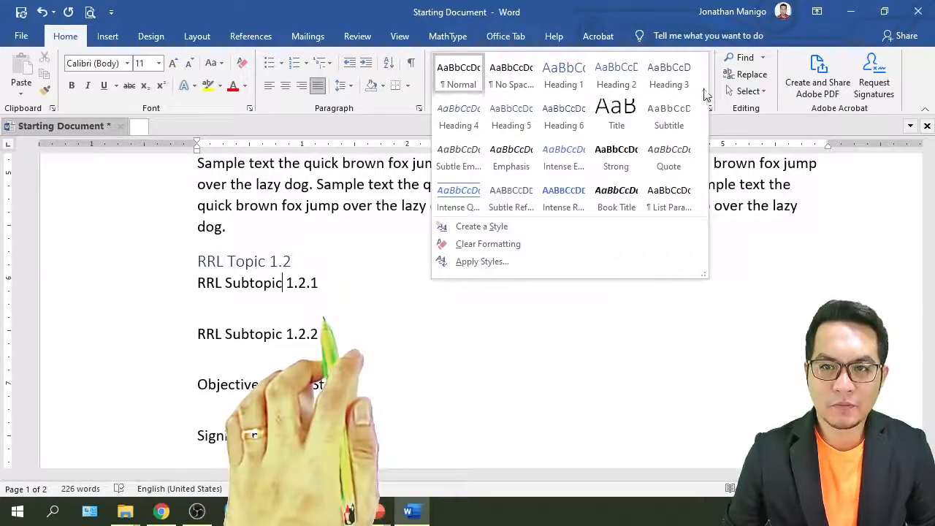
click(474, 132)
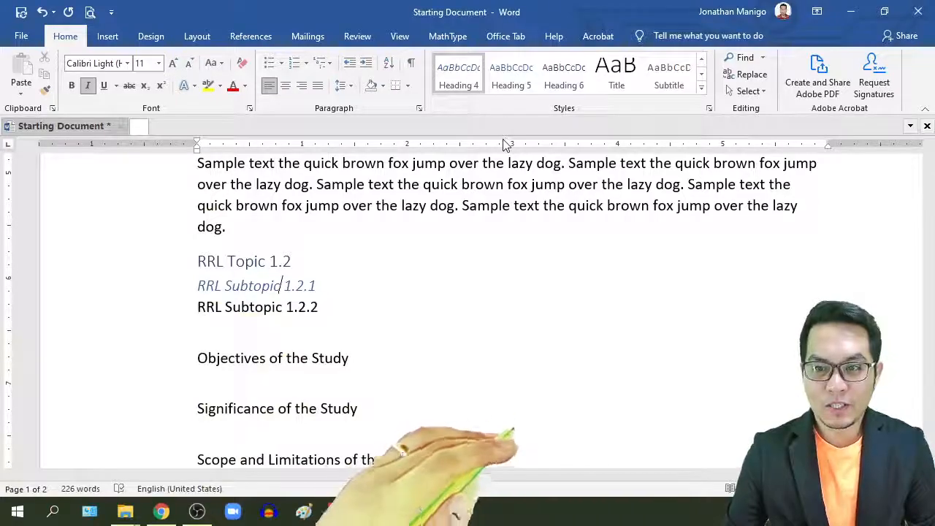
scroll(635, 259, up, 5)
scroll(648, 270, down, 1)
scroll(648, 271, down, 4)
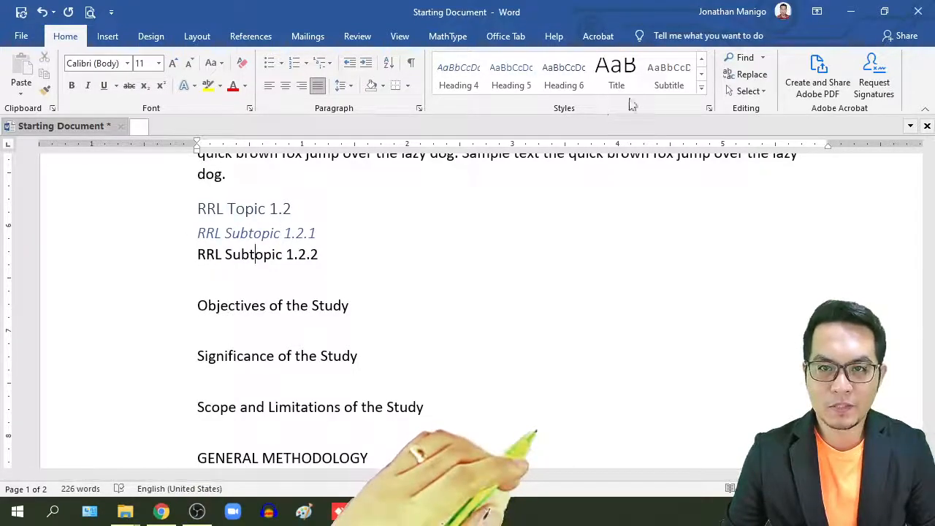
click(459, 77)
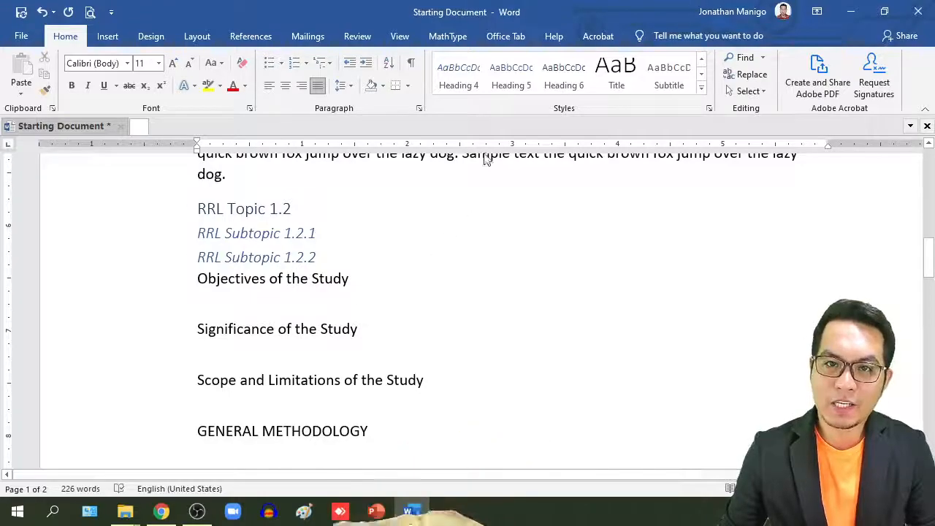
Apply the Heading 3 style to Objectives of the Study, Significance of the Study, and Scope and Limitations of the Study.
click(700, 89)
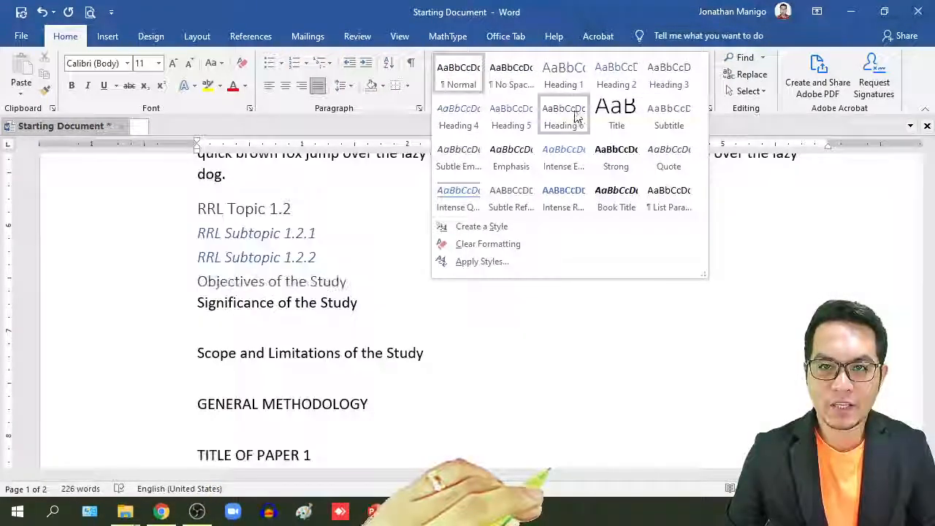
click(678, 85)
click(652, 87)
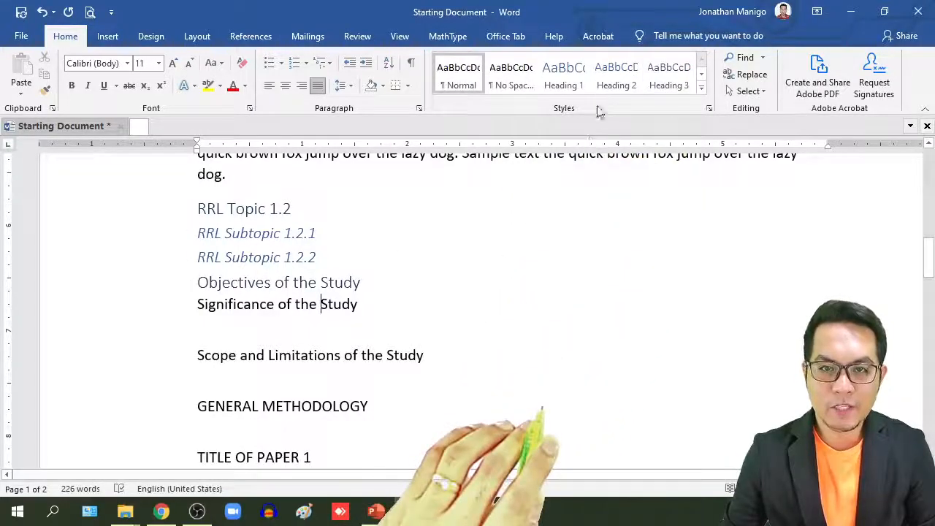
click(664, 82)
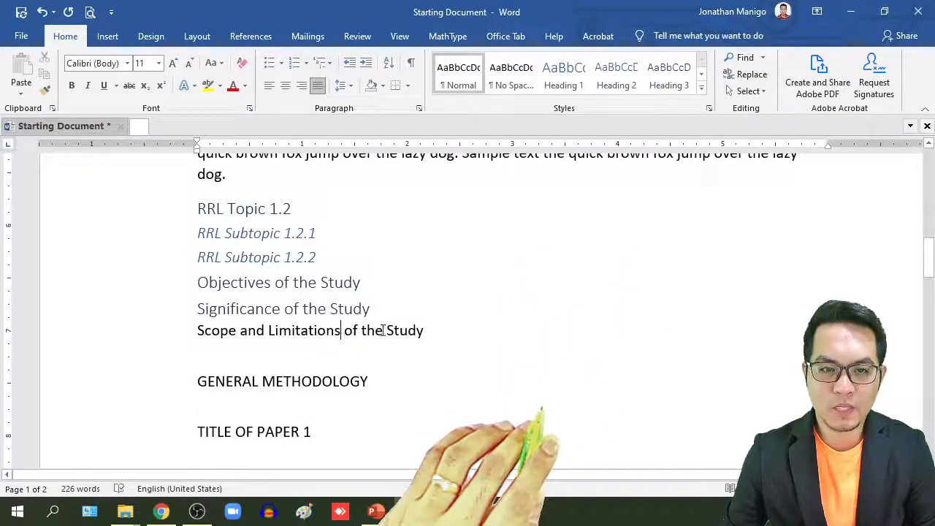
click(669, 73)
Apply the Heading 2 style to GENERAL METHODOLOGY, TITLE OF PAPER 1, TITLE OF PAPER 2 and CONCLUSIONS & RECOMMENDATIONS.
scroll(545, 238, down, 3)
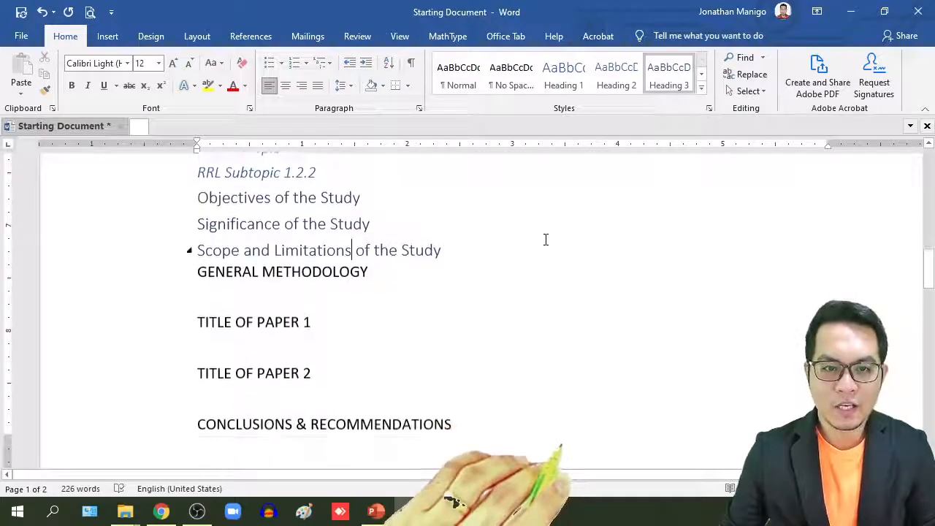
click(342, 252)
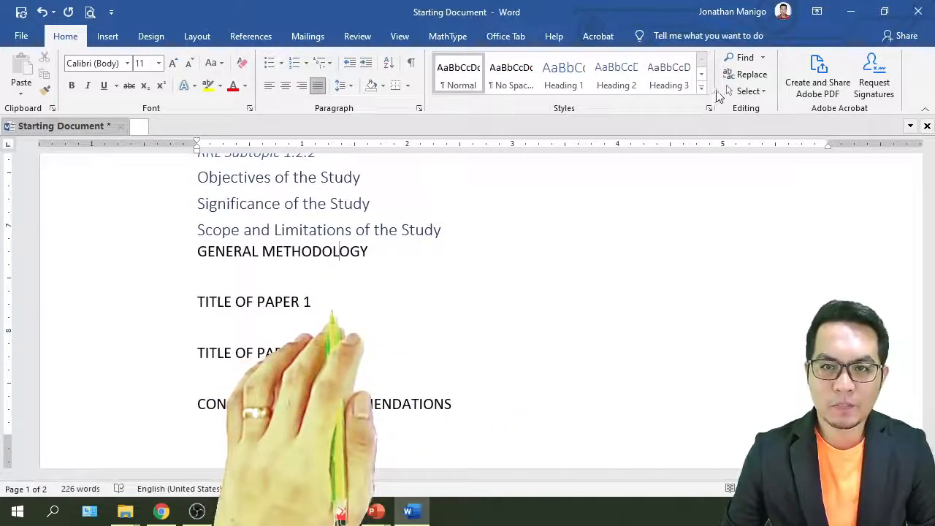
click(621, 79)
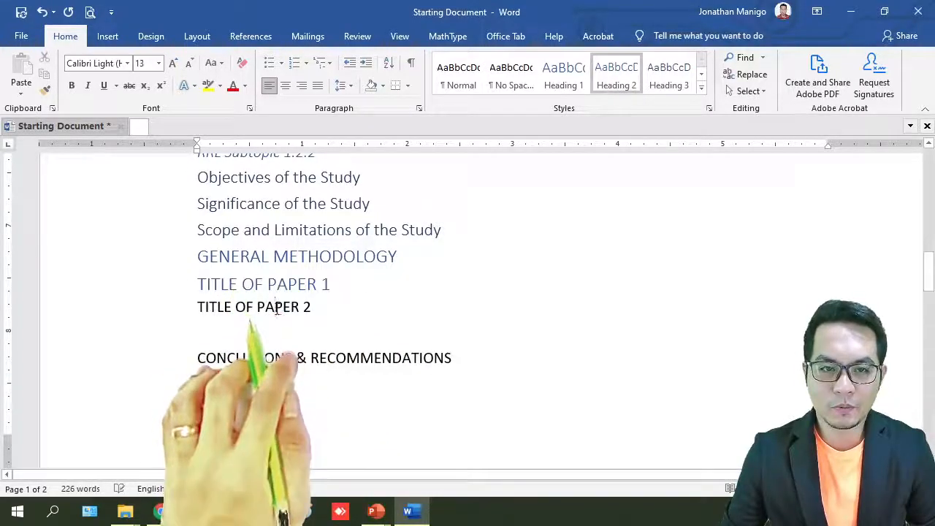
click(616, 73)
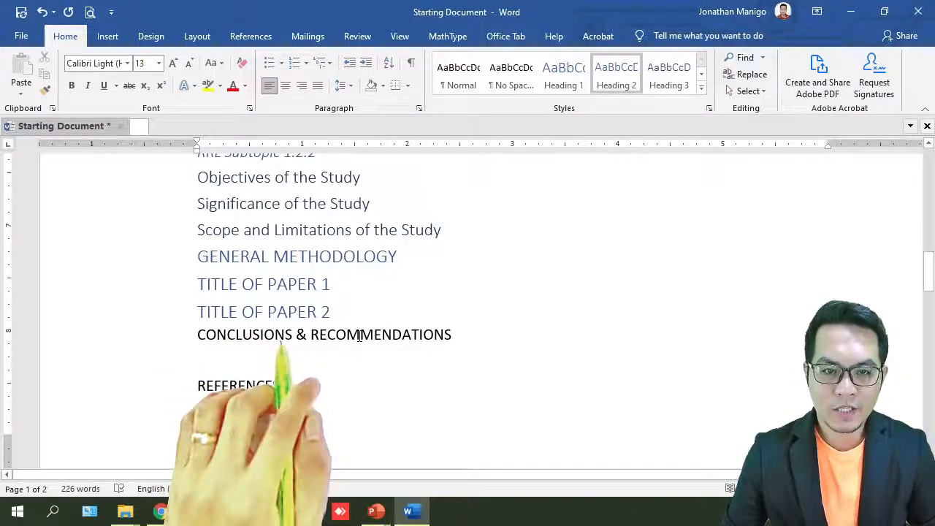
click(616, 73)
Apply the Heading 1 style to the REFERENCES and APPENDIX lines.
scroll(264, 320, down, 1)
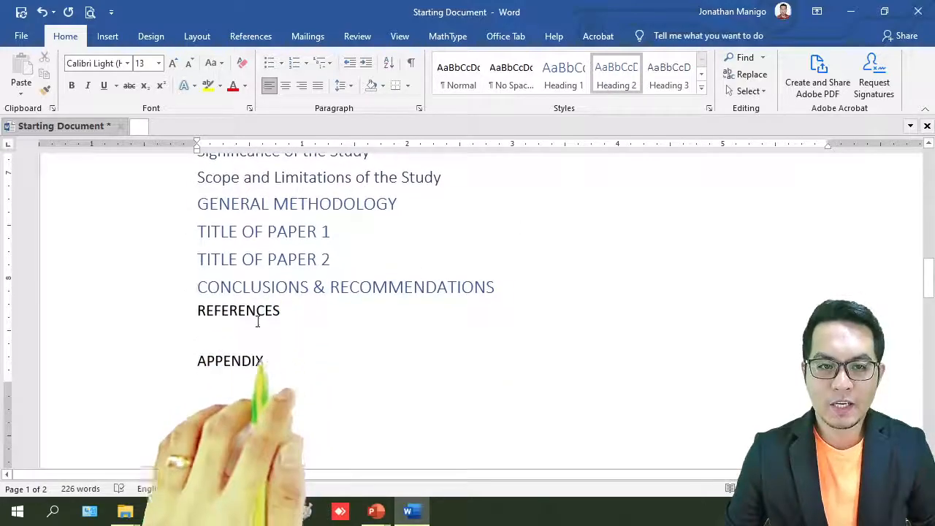
click(254, 314)
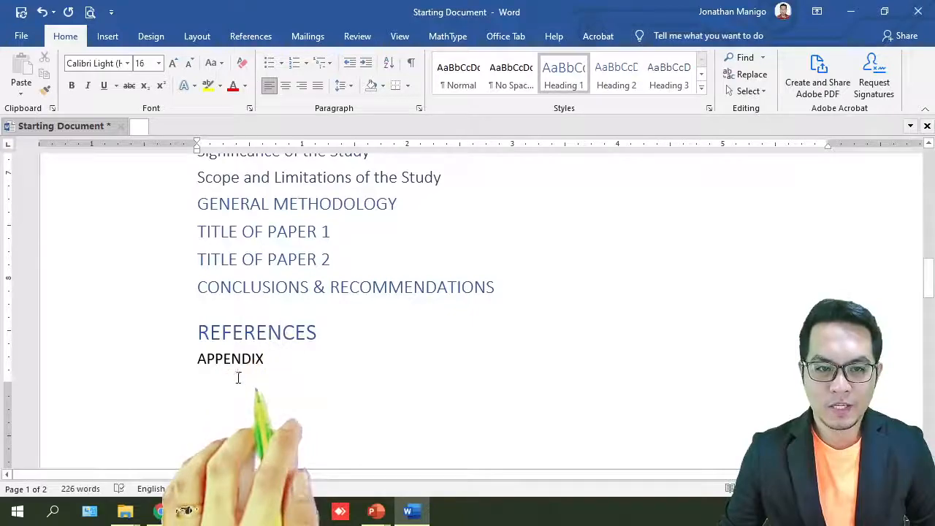
click(562, 78)
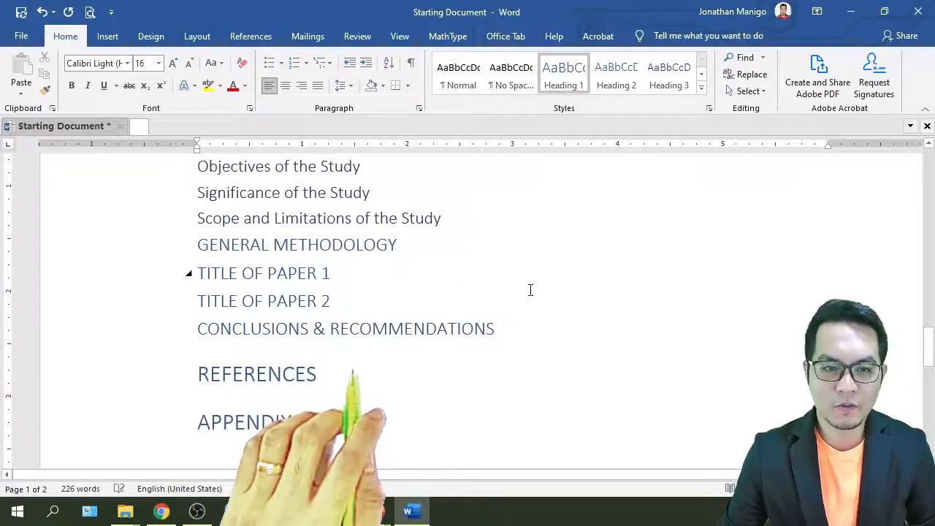
scroll(551, 324, up, 15)
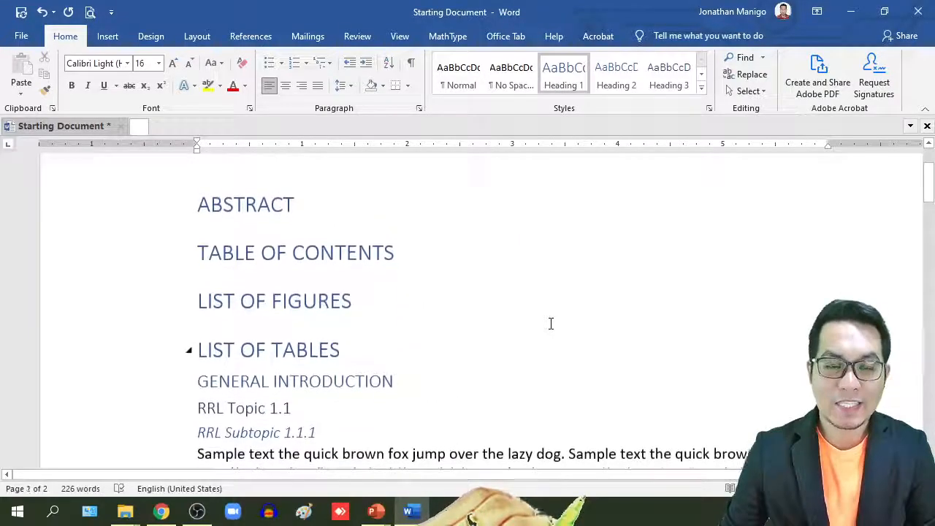
scroll(551, 323, down, 6)
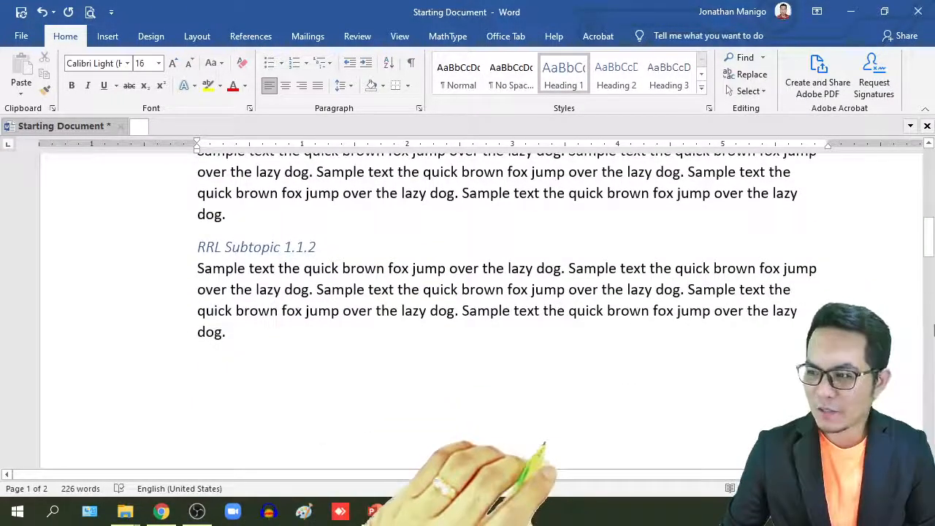
scroll(569, 292, up, 4)
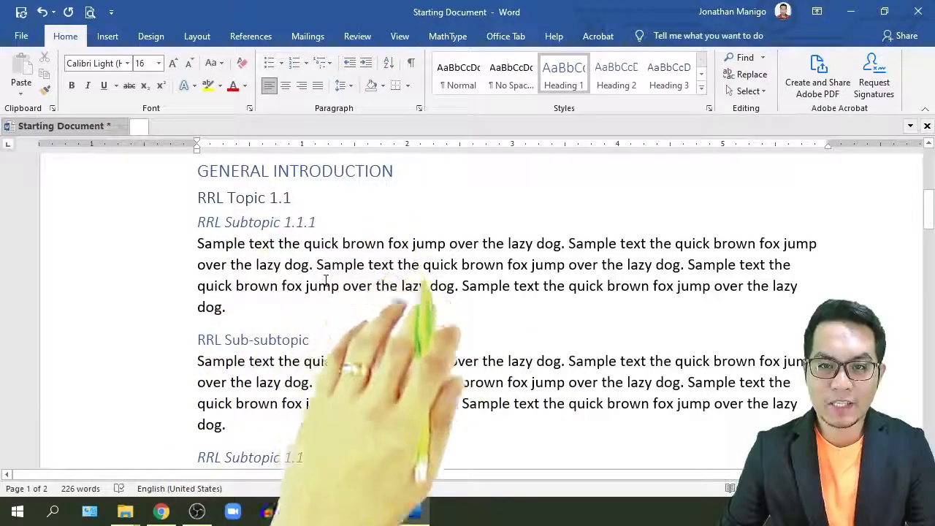
right_click(460, 90)
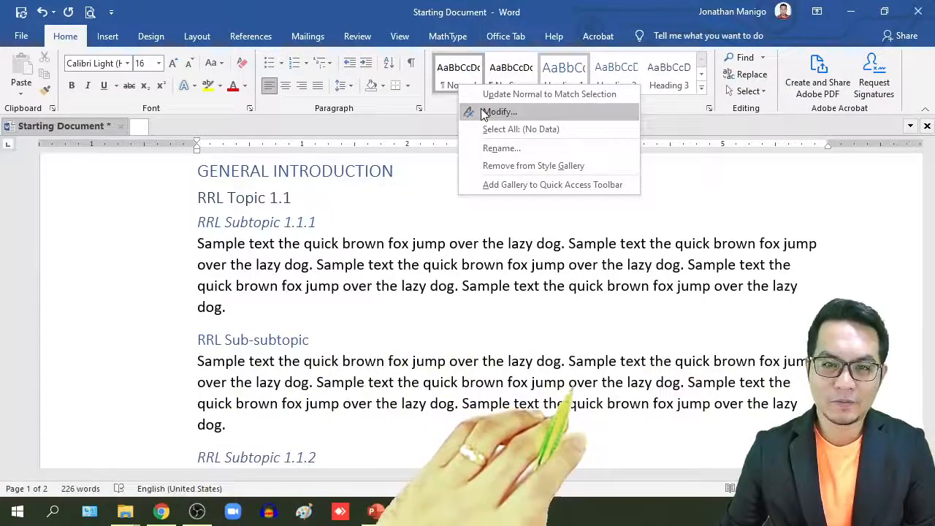
click(374, 163)
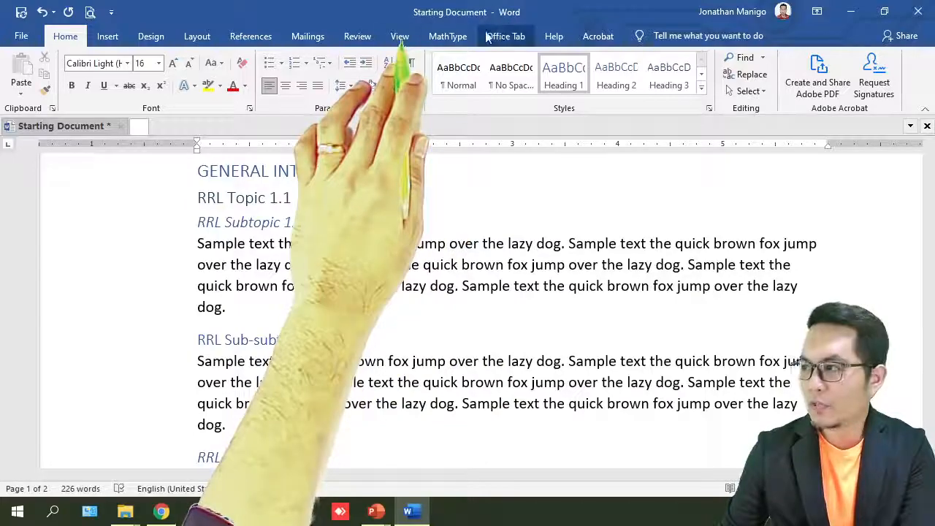
Show the Navigation pane beside the document and zoom out until the full width of the text fits.
click(400, 36)
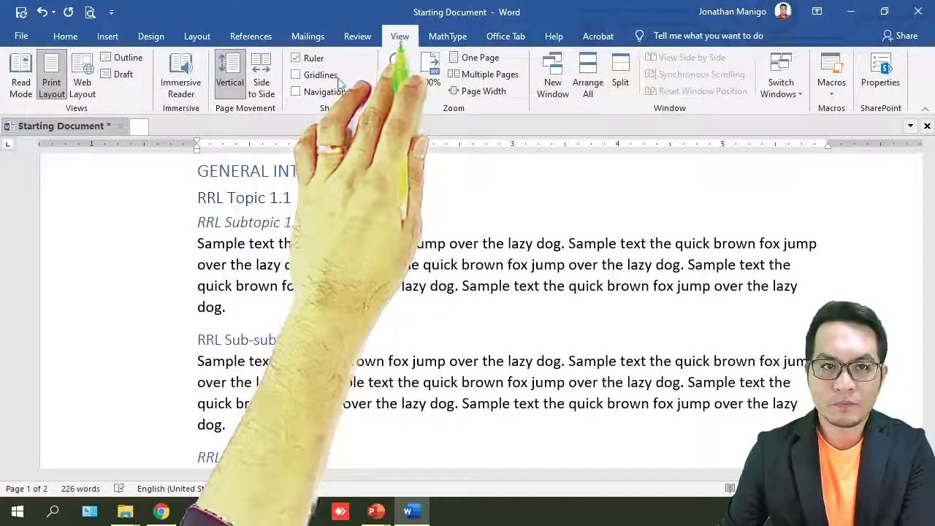
click(296, 92)
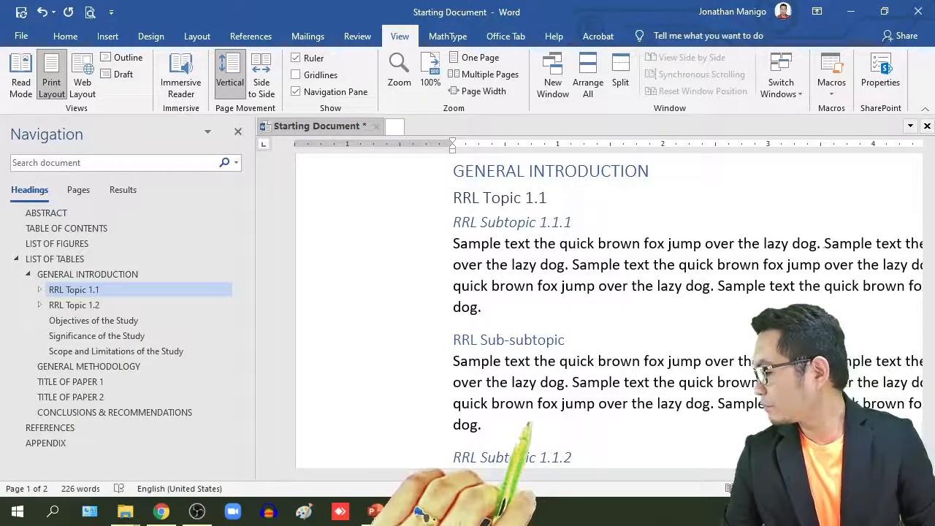
click(797, 489)
click(797, 489)
drag(651, 474, 726, 475)
click(797, 489)
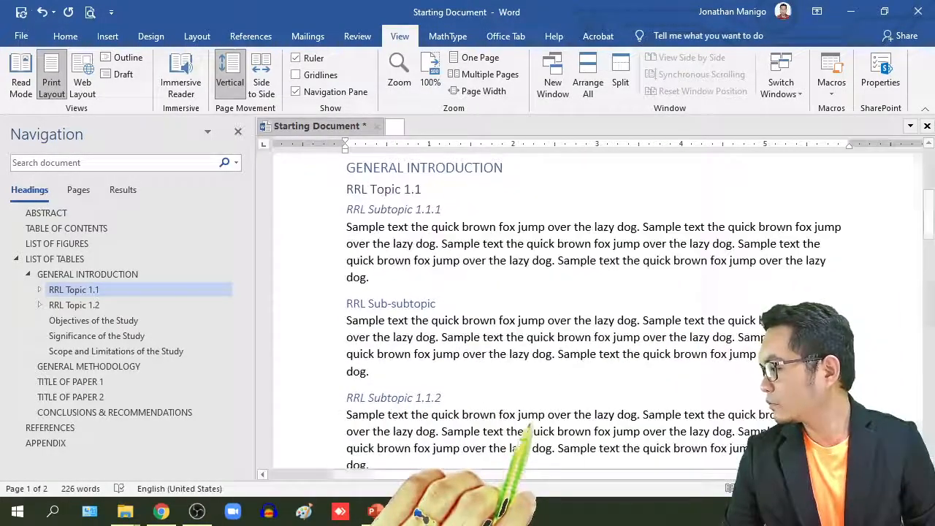
Examine the document's heading structure by jumping to ABSTRACT and APPENDIX from the outline and reviewing both pages.
click(797, 489)
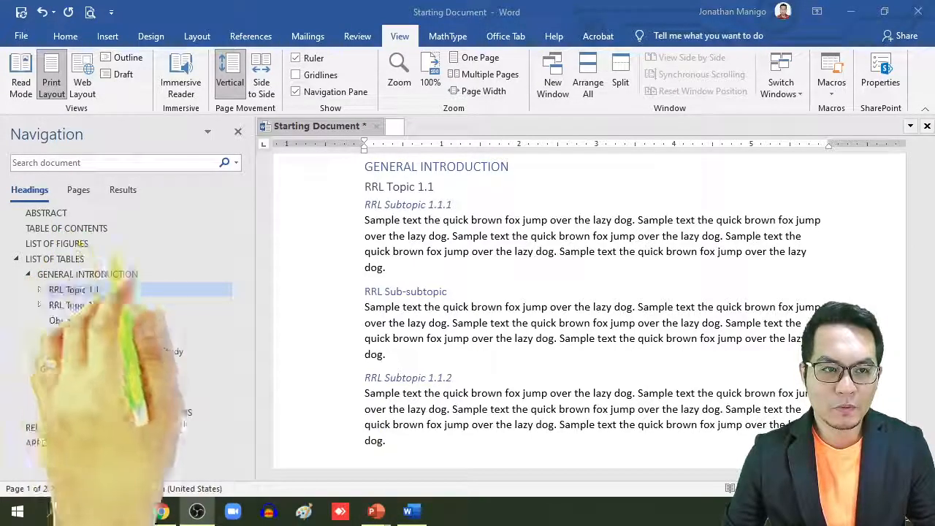
click(62, 217)
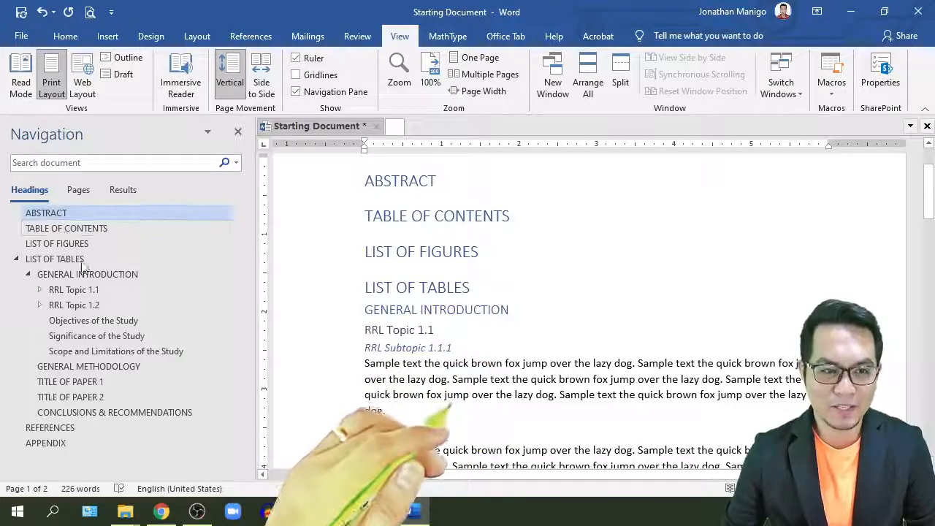
click(46, 443)
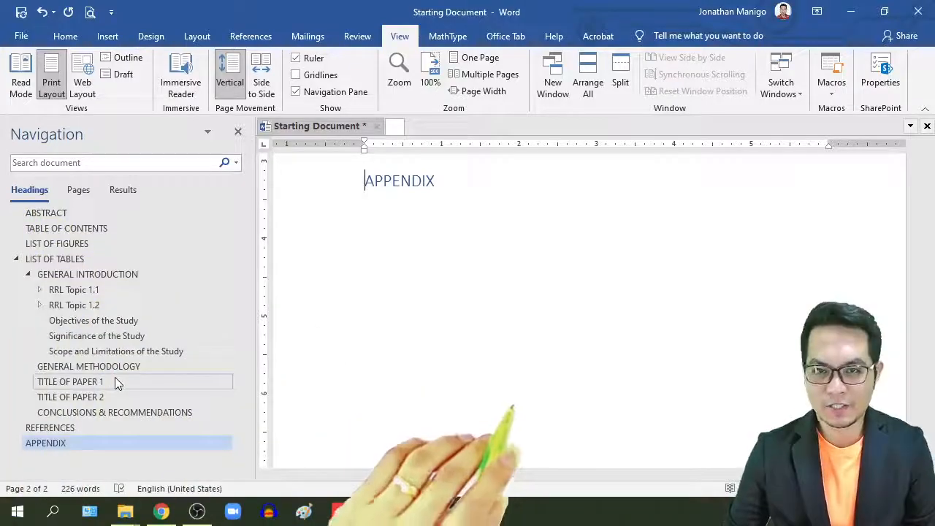
scroll(482, 272, up, 10)
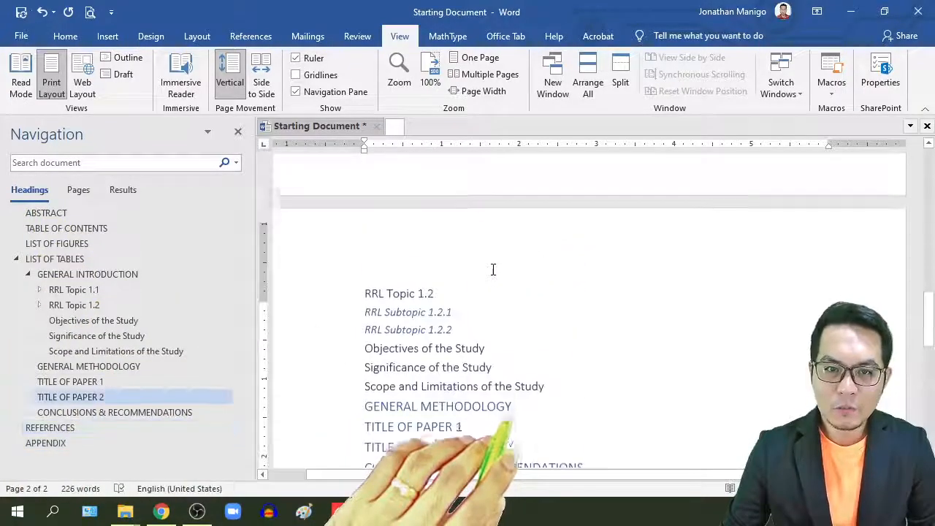
scroll(493, 270, up, 1)
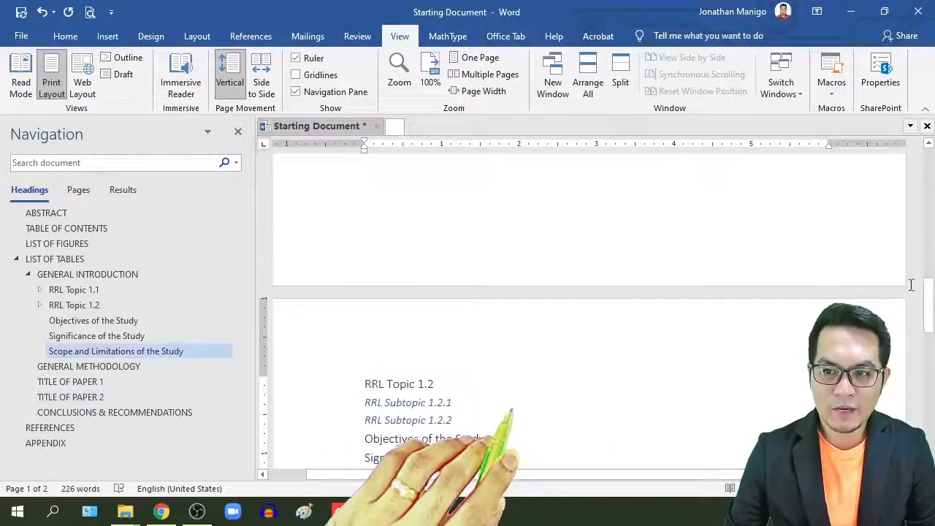
drag(930, 319, 931, 163)
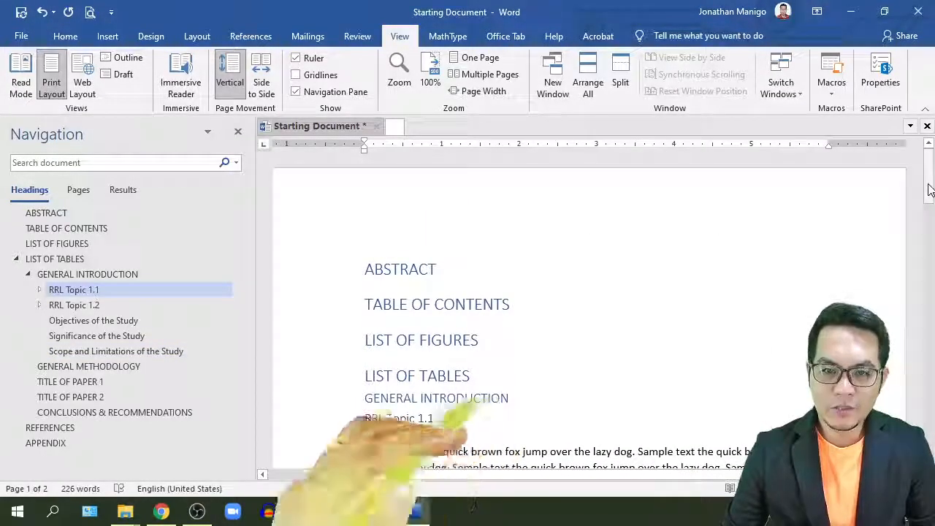
scroll(447, 312, down, 3)
scroll(447, 307, down, 3)
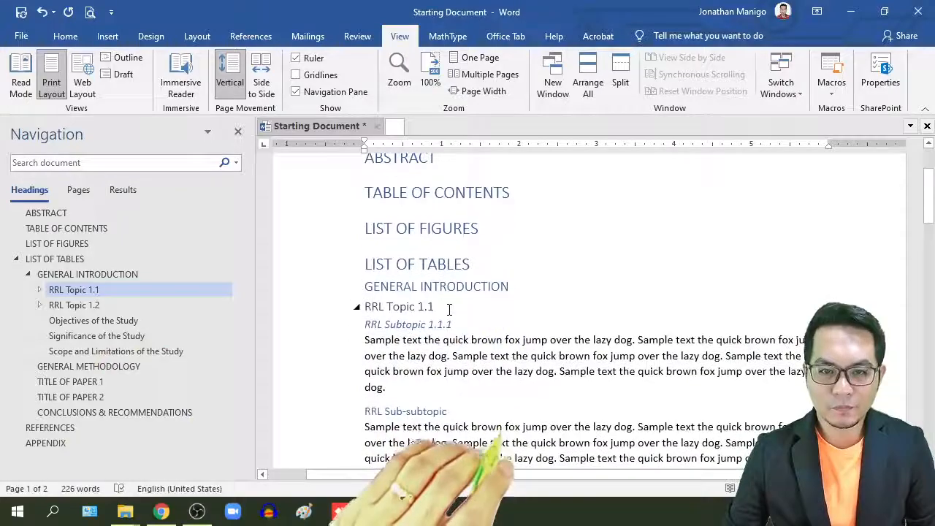
scroll(451, 308, up, 4)
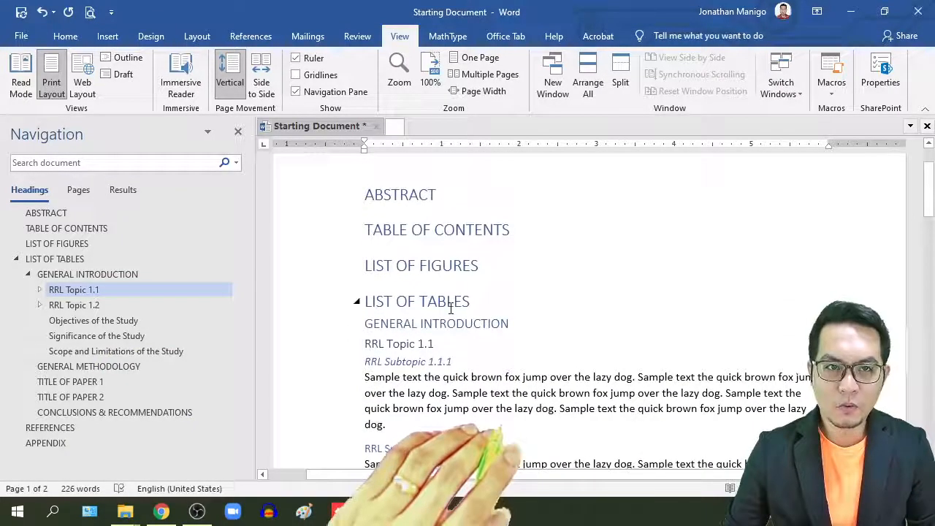
Start defining a new multilevel list with level 1 selected and its additional options shown, and move the dialog off the text.
click(64, 38)
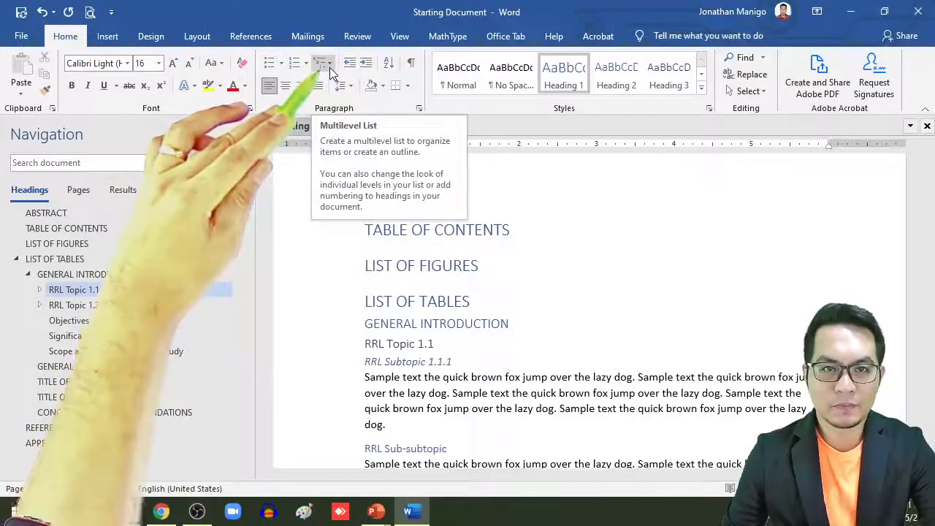
click(329, 65)
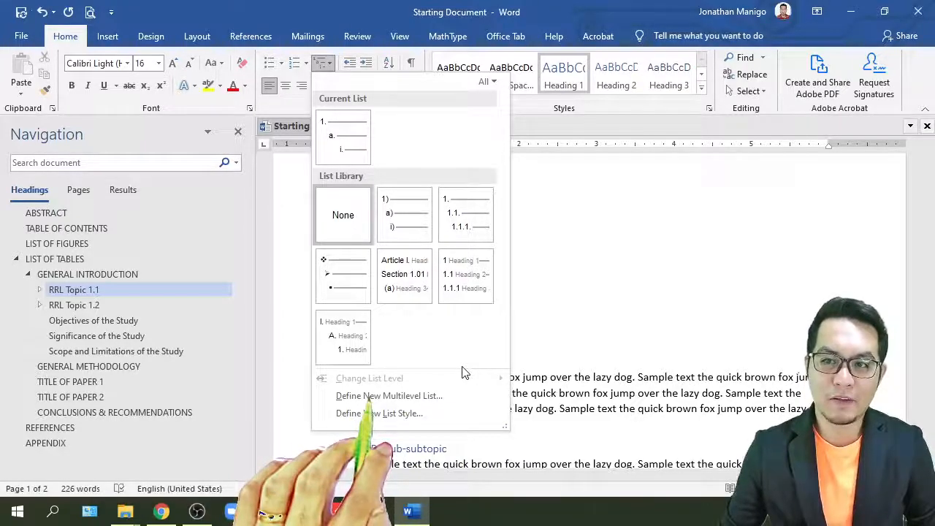
click(418, 399)
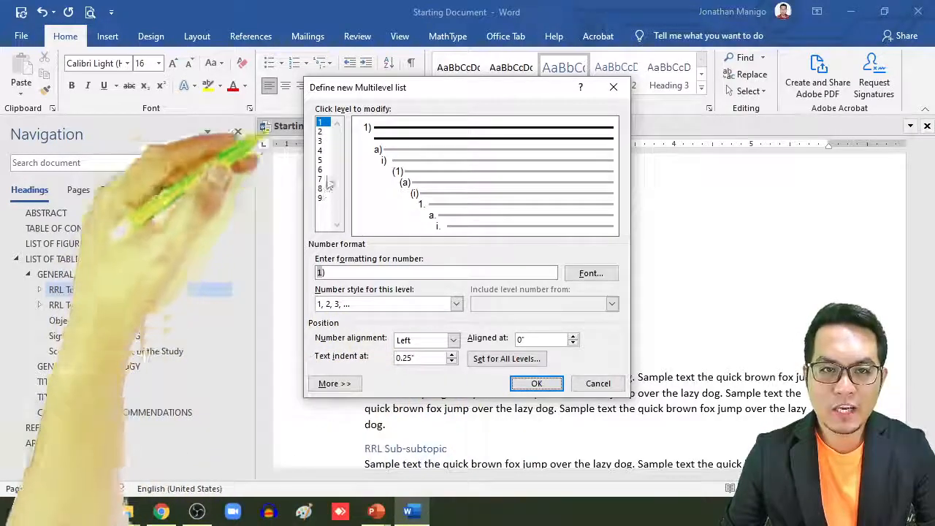
click(320, 133)
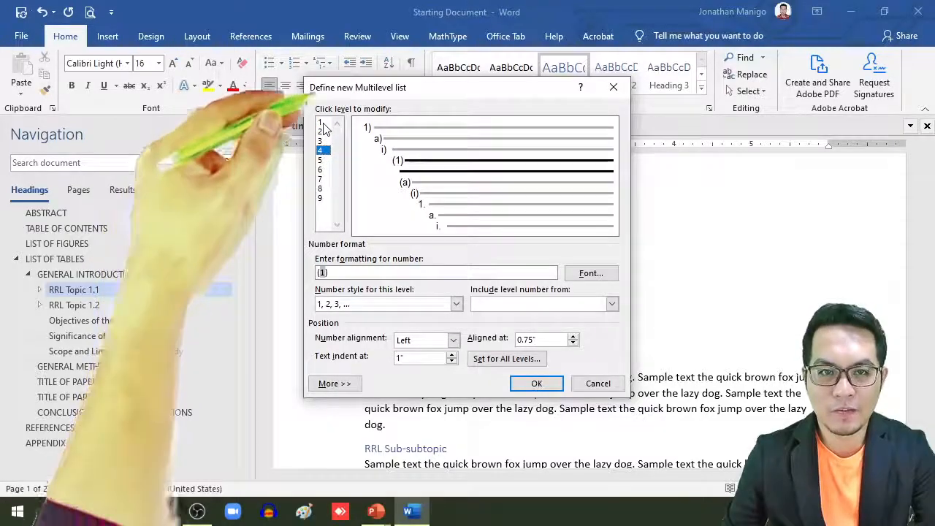
click(321, 123)
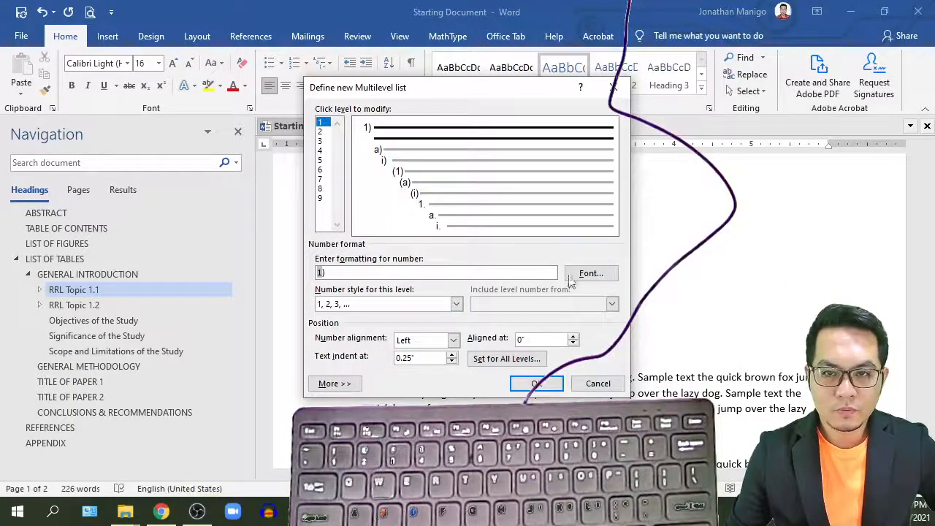
click(335, 384)
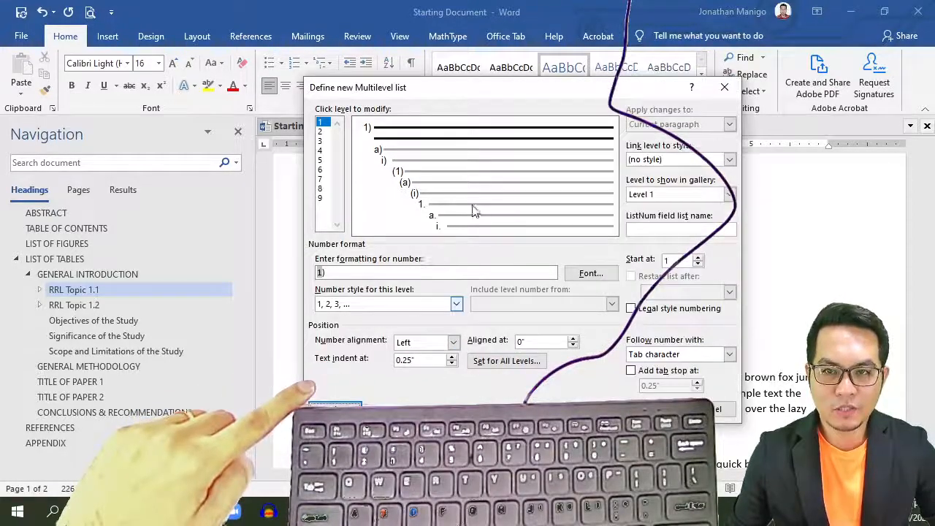
drag(551, 94, 375, 37)
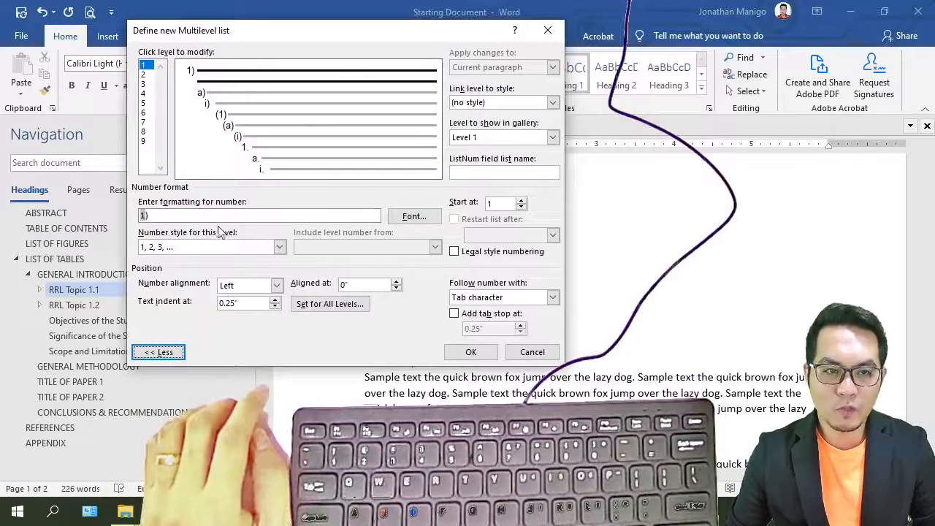
Change the level 1 number format to Chapter 1, without the closing parenthesis.
key(BackSpace)
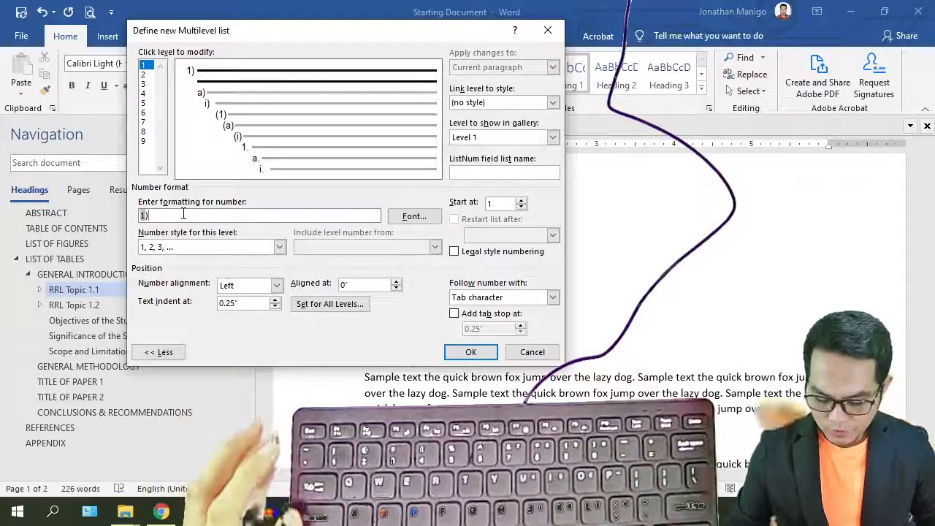
text(.)
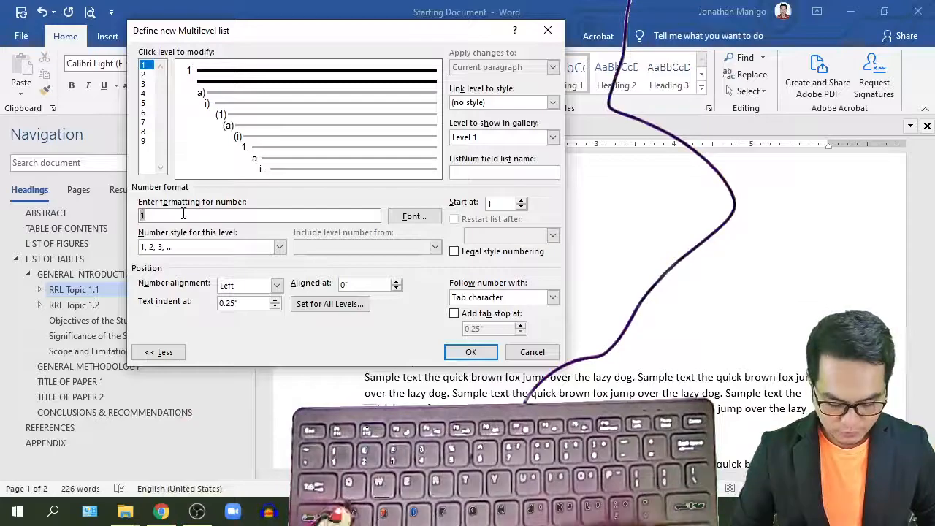
text(hapter)
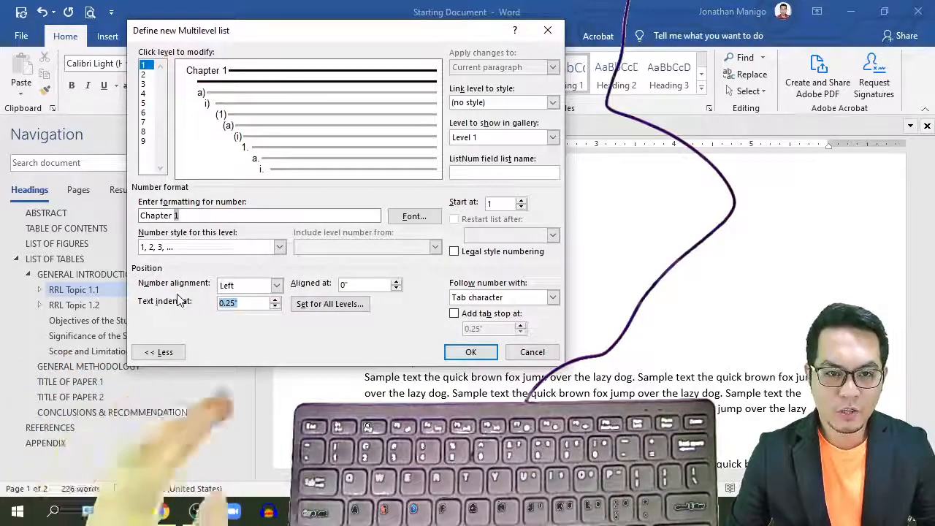
Set the text indent of level 1 to 0 and link the level to the Heading 2 style.
text(0)
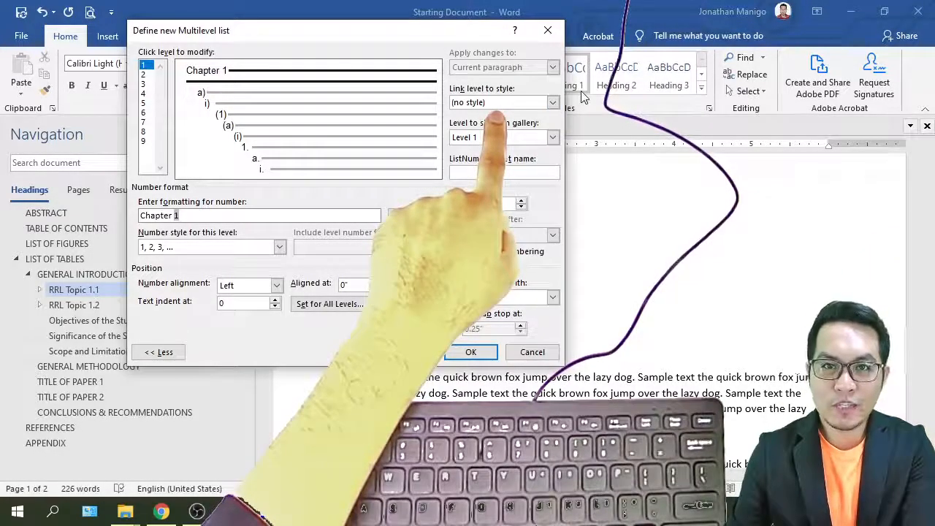
click(553, 102)
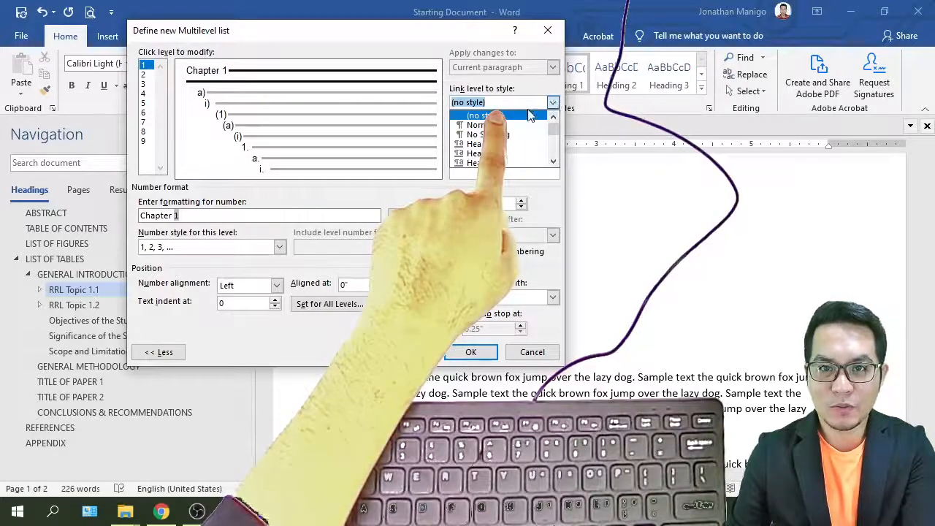
click(502, 155)
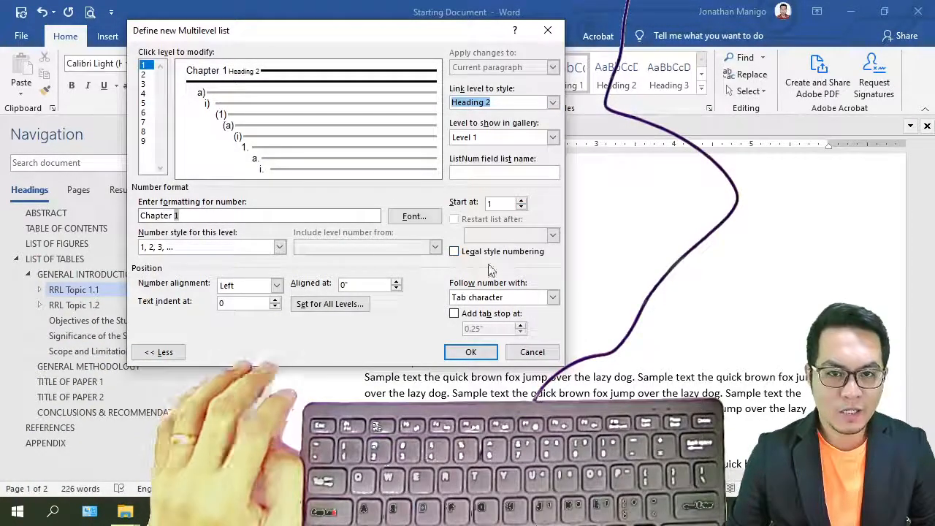
Set the number style of level 2 in the multilevel list to 1, 2, 3, ….
click(144, 75)
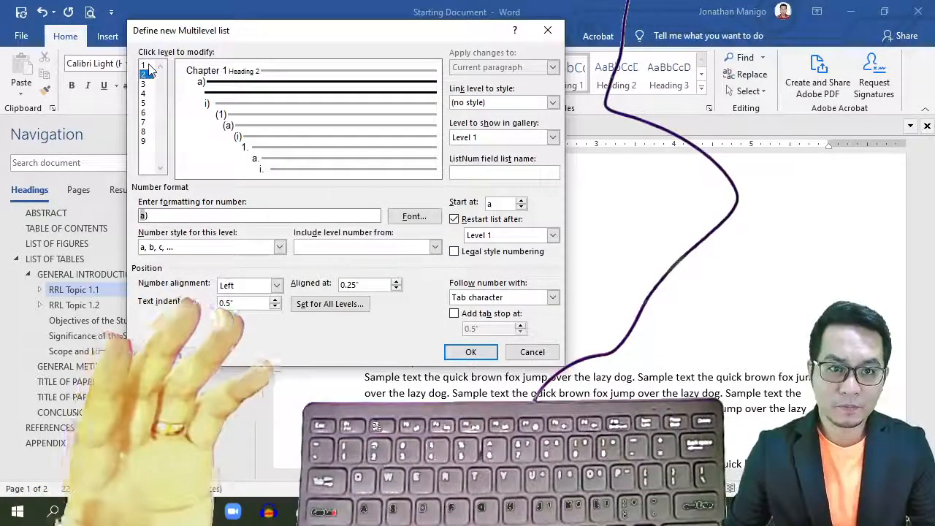
click(279, 247)
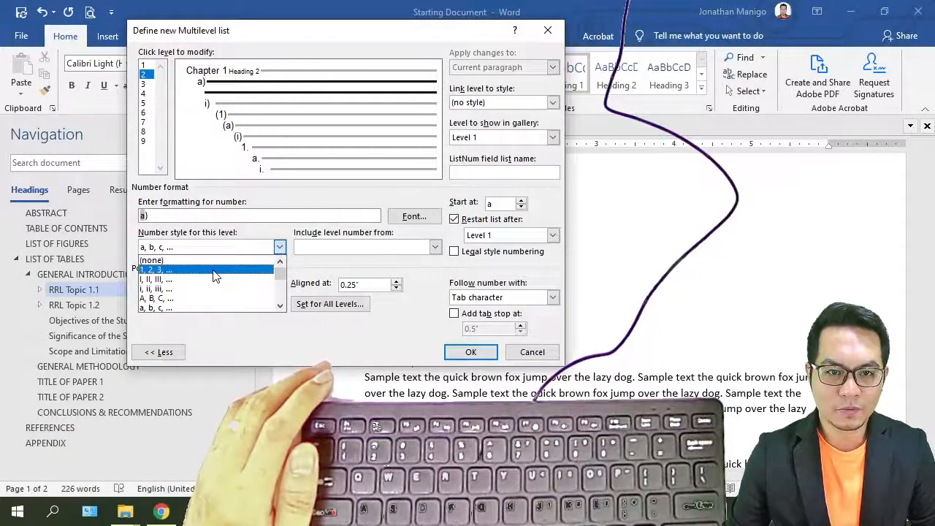
click(215, 270)
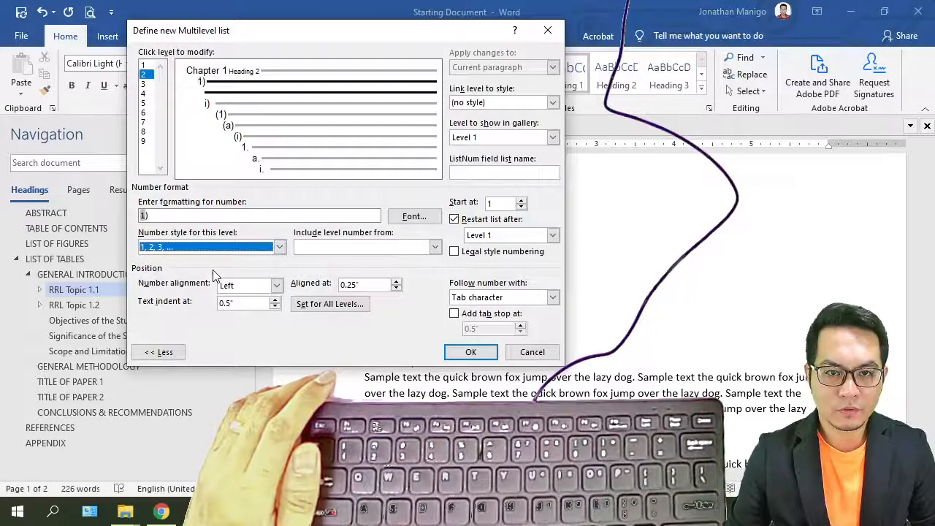
click(279, 247)
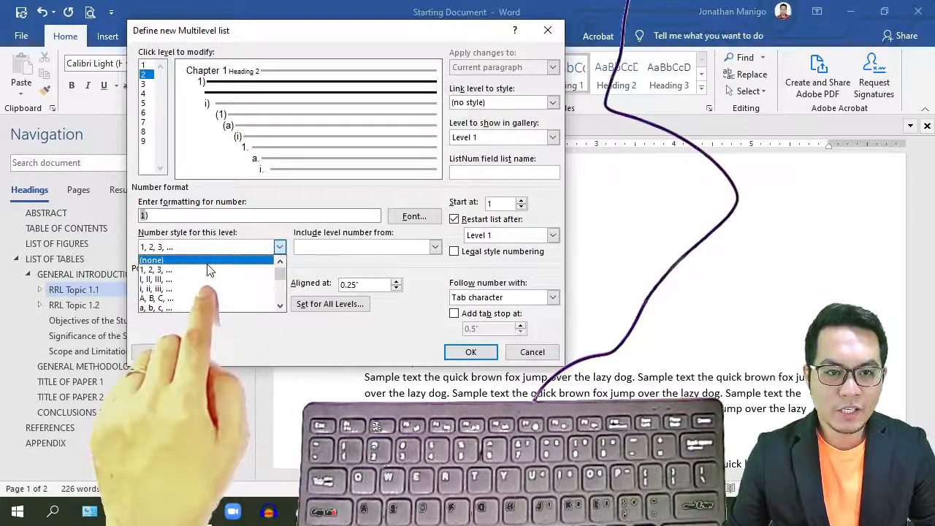
click(184, 273)
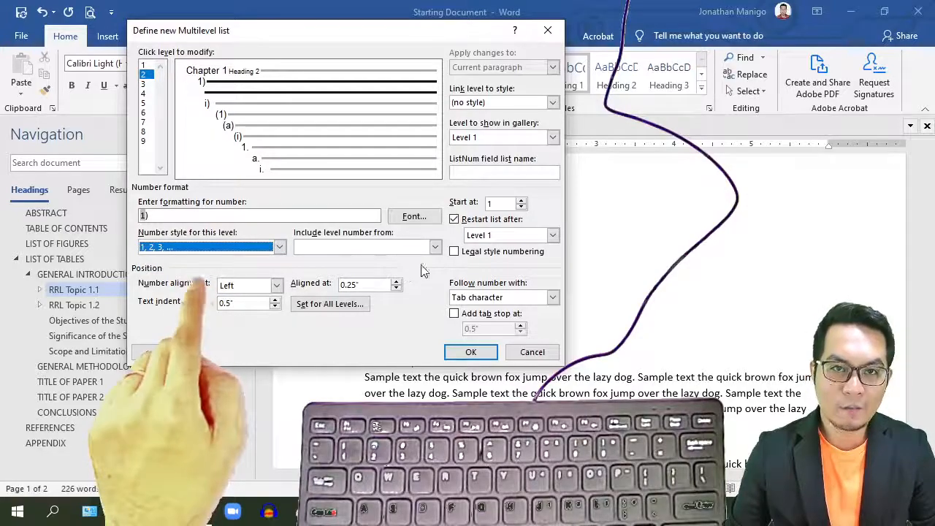
Include the Level 1 number in level 2 and format it as 1.1, without the closing parenthesis.
click(435, 247)
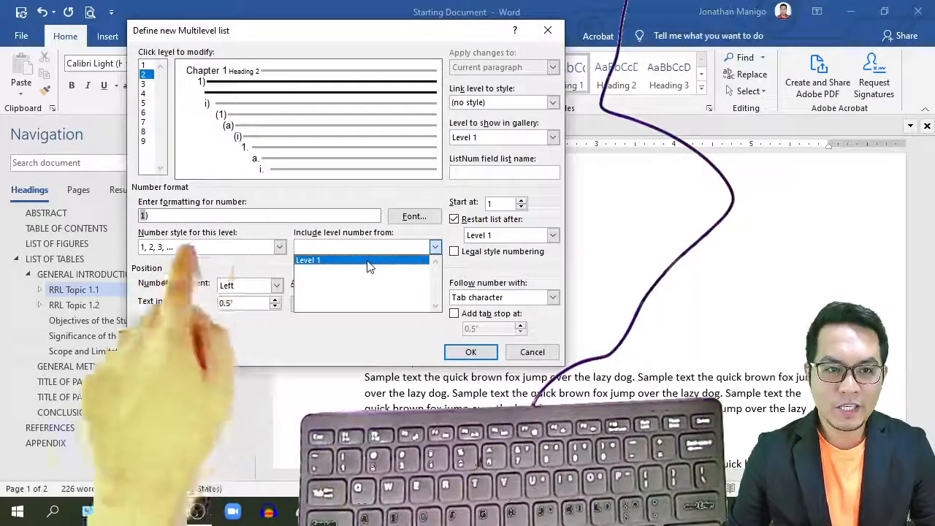
click(369, 267)
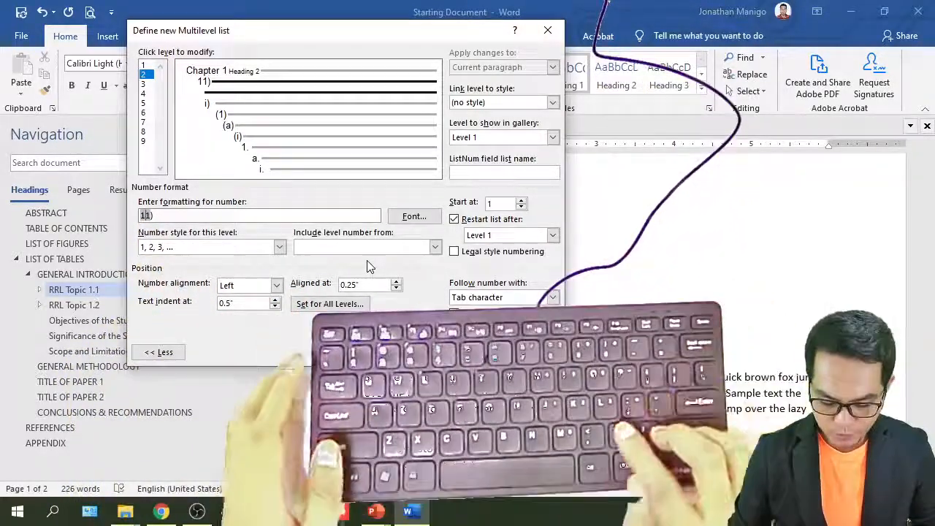
text(.)
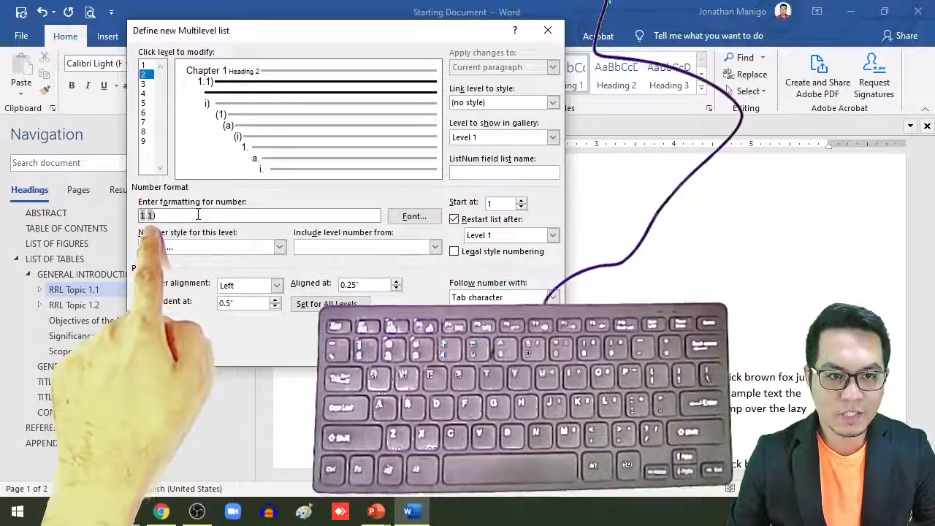
key(BackSpace)
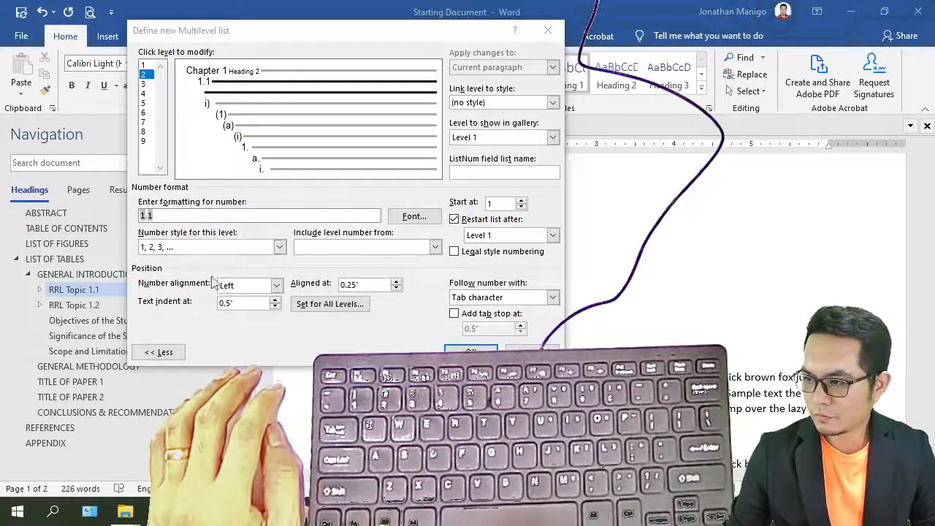
Set level 2's text indent and alignment position to 0 and link the level to the Heading 3 style.
double_click(247, 303)
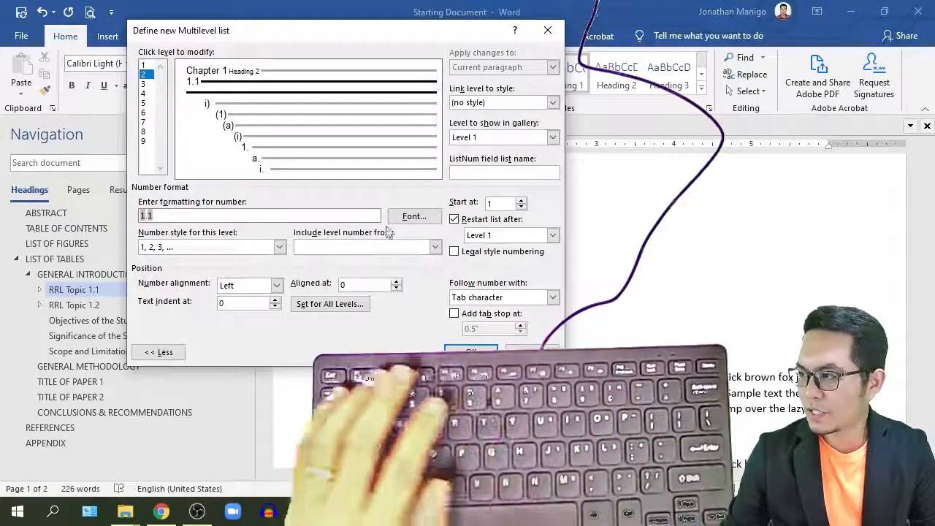
click(553, 103)
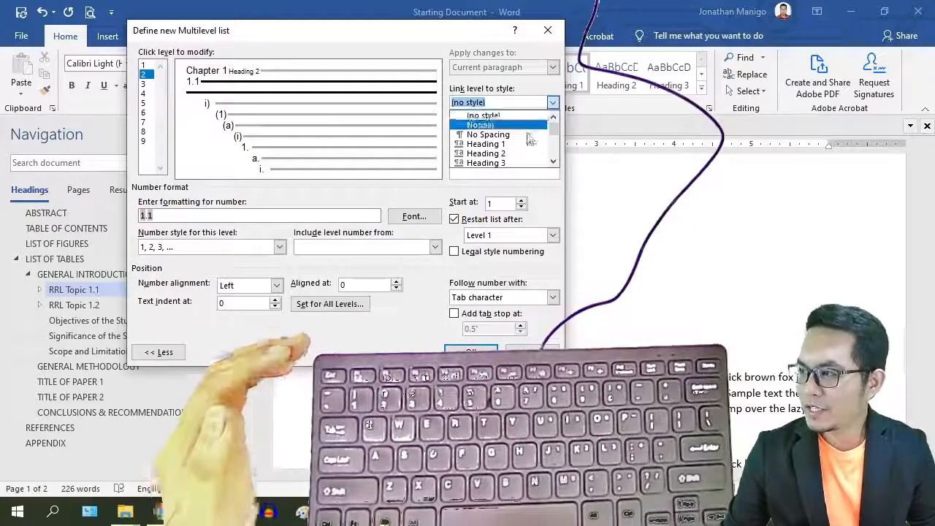
click(494, 163)
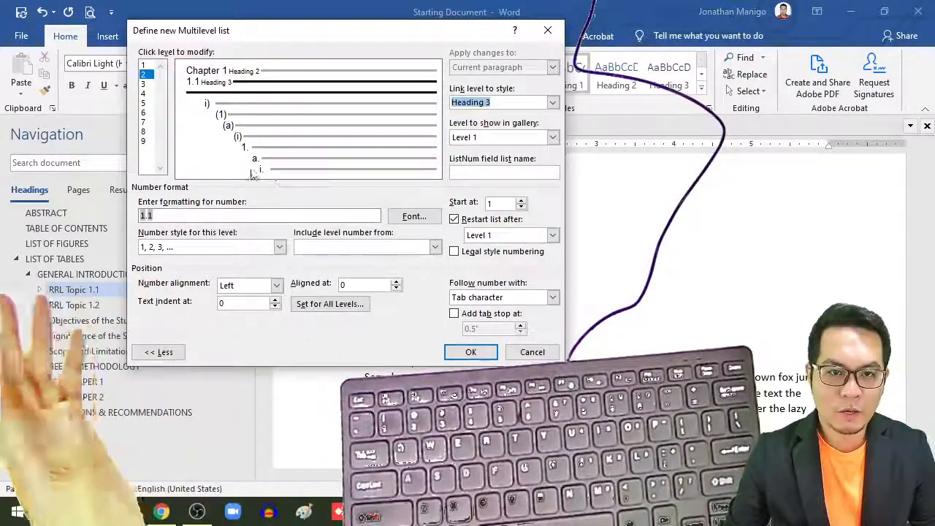
Set the number style of level 3 in the multilevel list to 1, 2, 3, ….
click(145, 85)
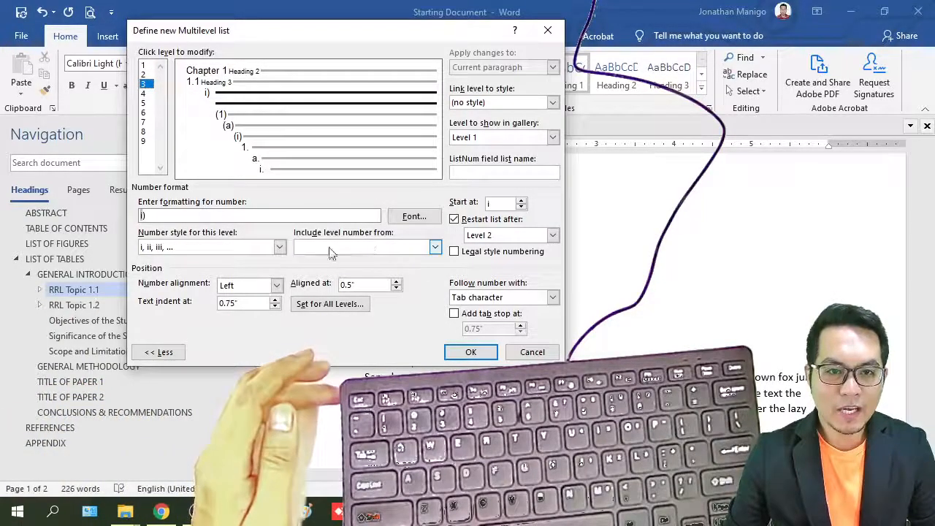
click(279, 247)
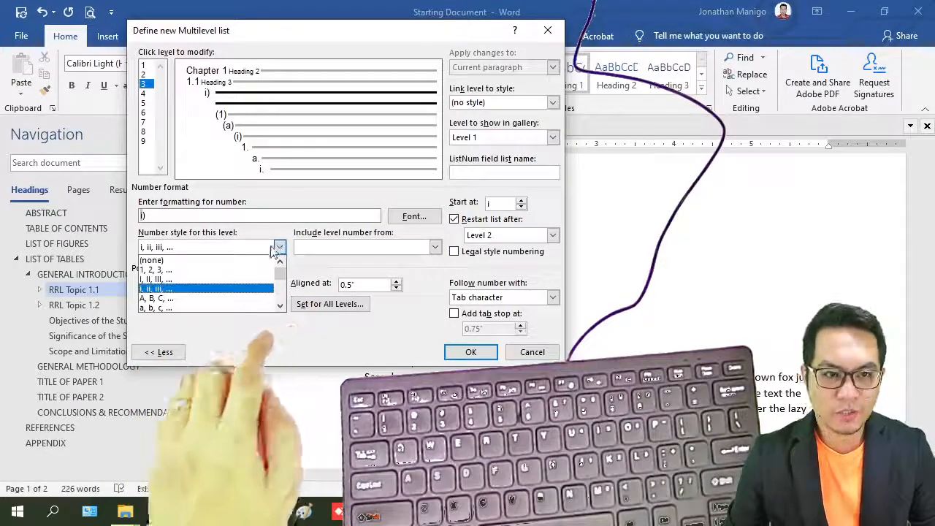
click(209, 271)
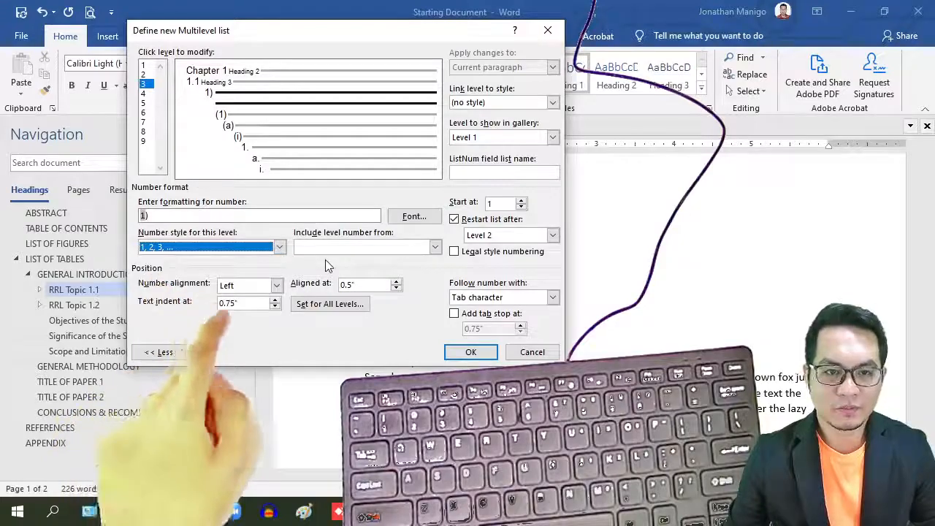
Include the Level 2 and Level 1 numbers in level 3 and format it as 1.1.1, without the closing parenthesis.
click(385, 248)
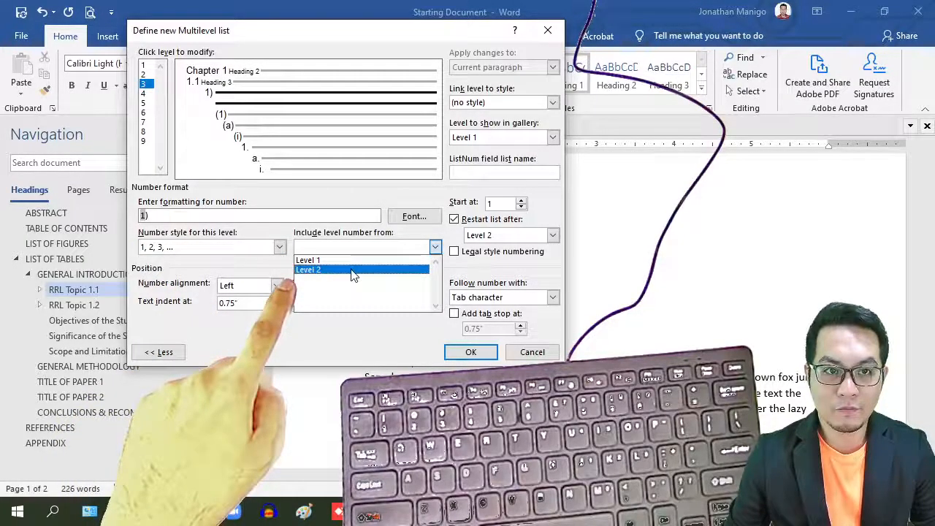
click(353, 270)
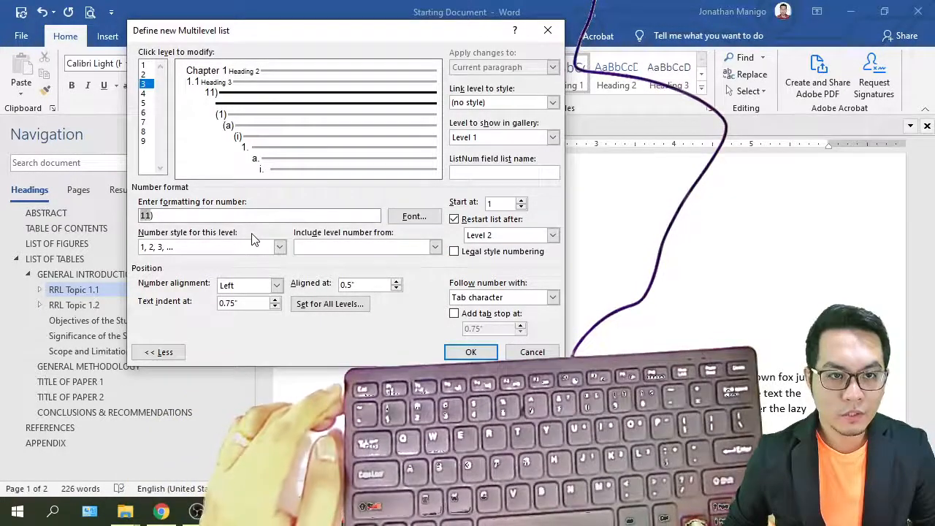
click(435, 247)
click(403, 260)
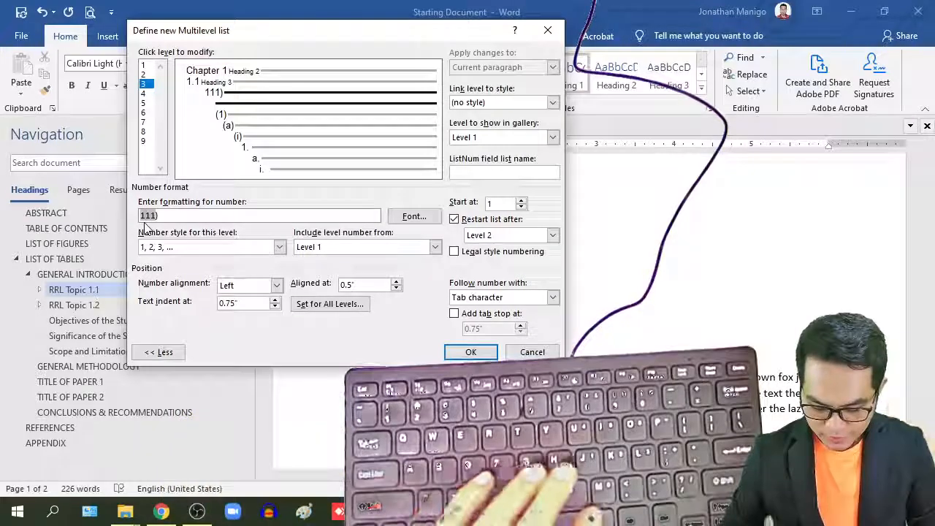
text(.1.)
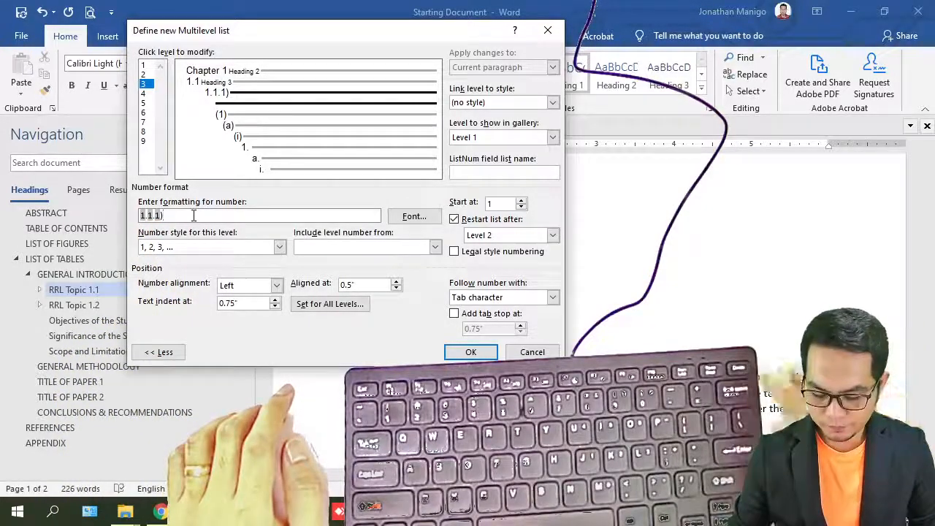
key(BackSpace)
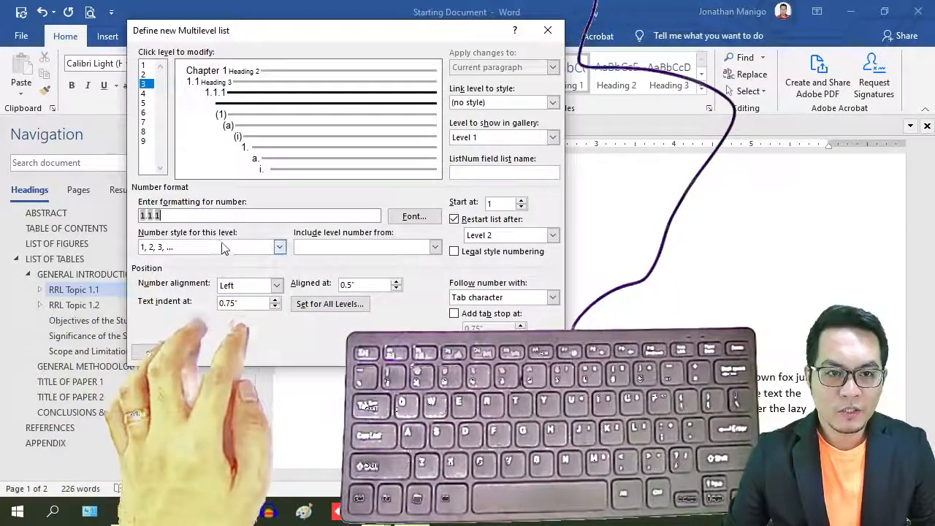
Set level 3's text indent and alignment position to 0 and link the level to the Heading 4 style.
drag(249, 307, 157, 309)
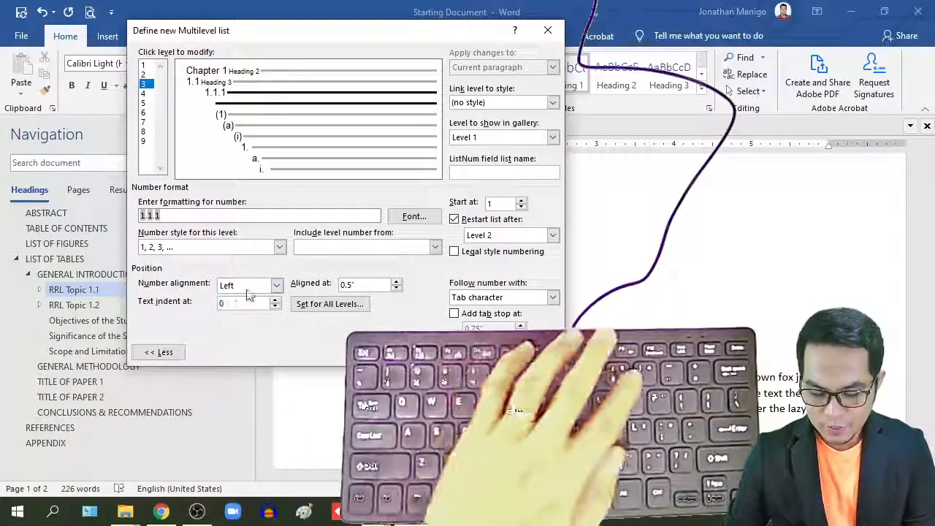
text(0)
drag(368, 283, 315, 285)
text(0)
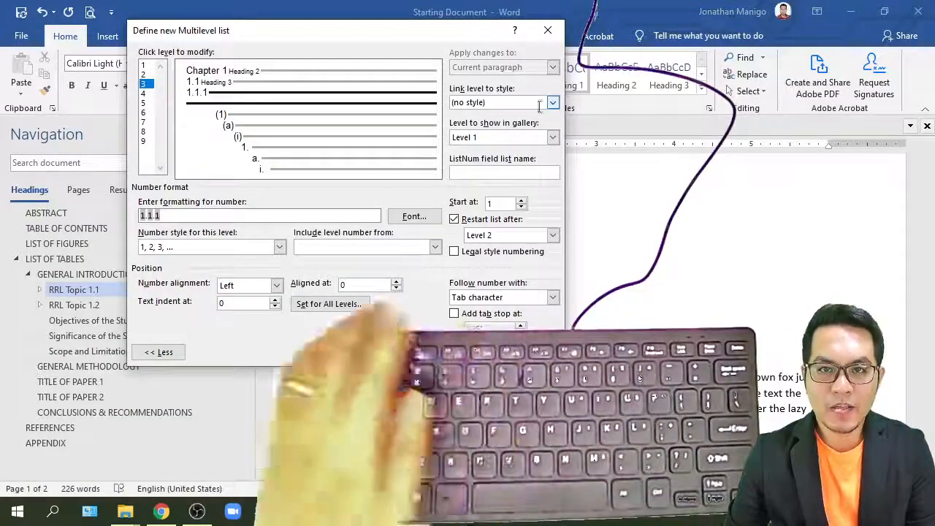
click(553, 103)
click(554, 160)
click(515, 163)
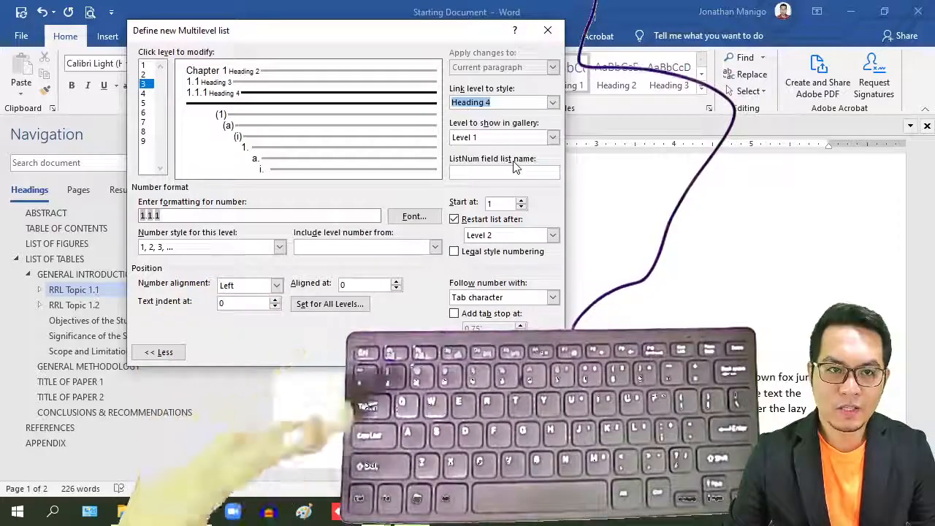
Clear the entire number format of level 2.
click(146, 75)
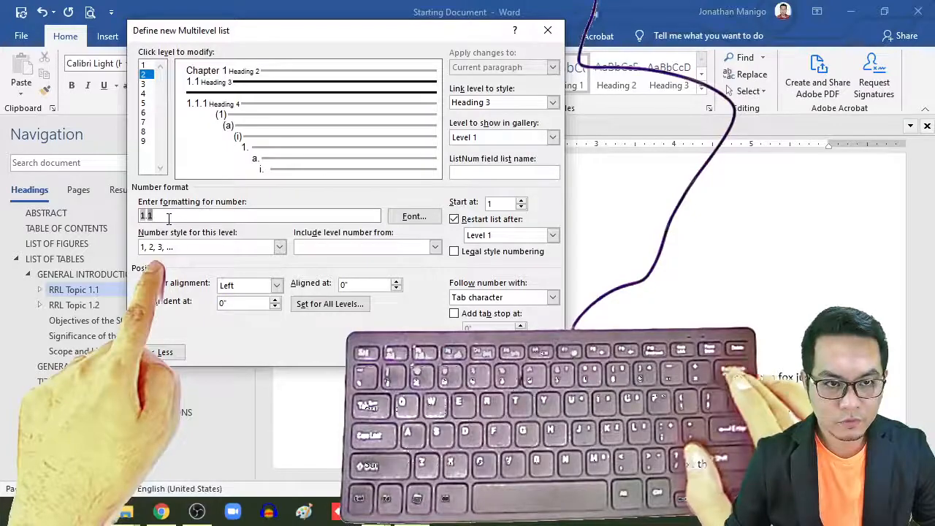
key(Left)
key(Left)
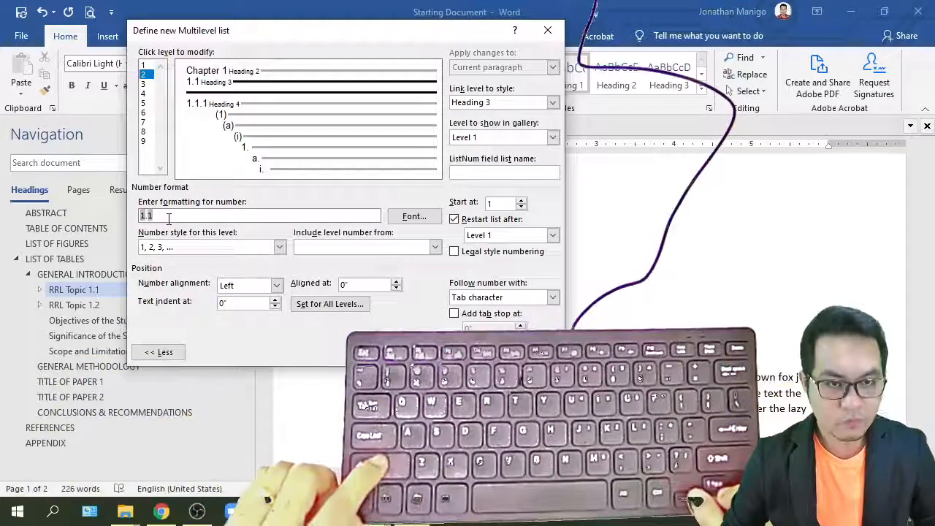
key(shift+Right)
key(shift+Right)
key(shift+Right)
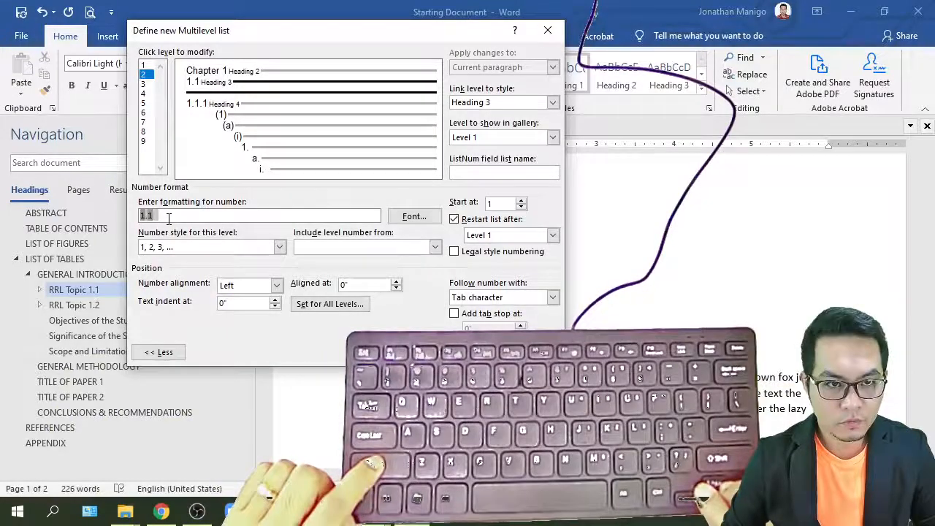
key(Delete)
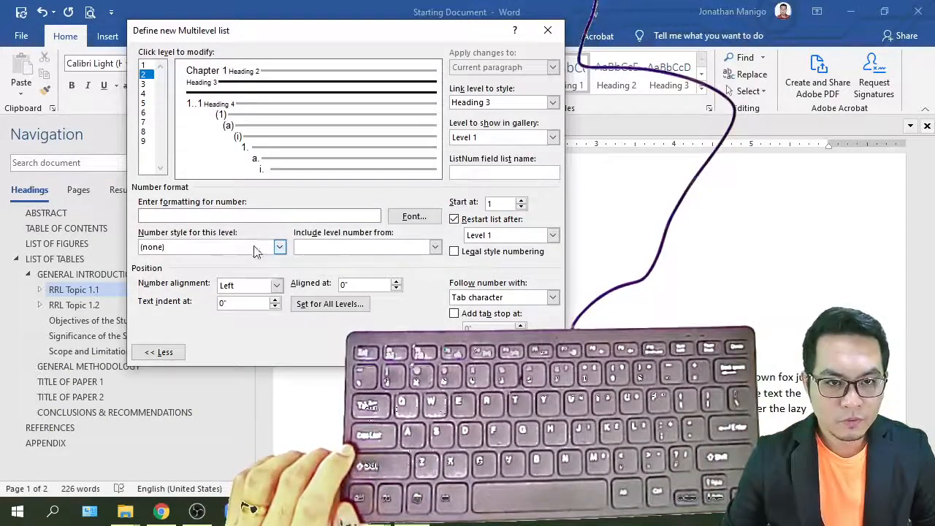
Rebuild level 2's number format as 1.1 using the 1, 2, 3, … style and the included Level 1 number.
click(279, 247)
click(212, 270)
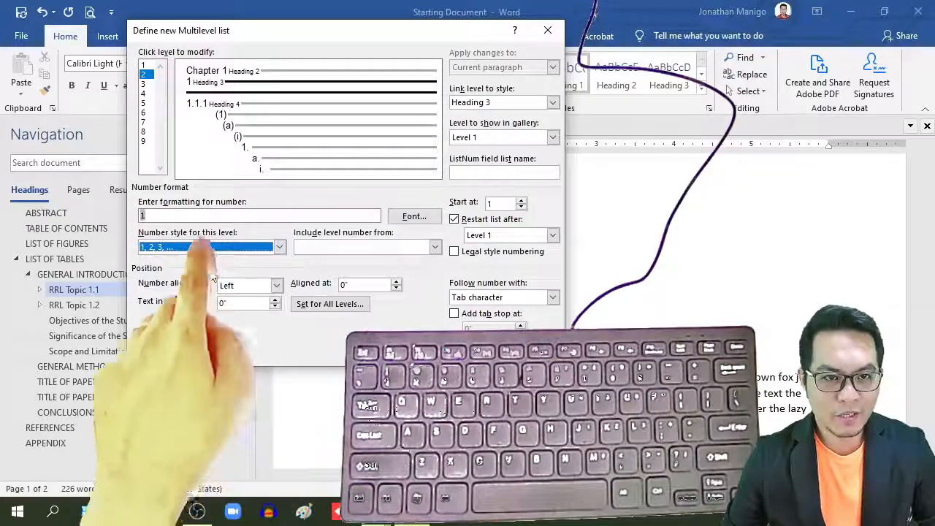
click(174, 215)
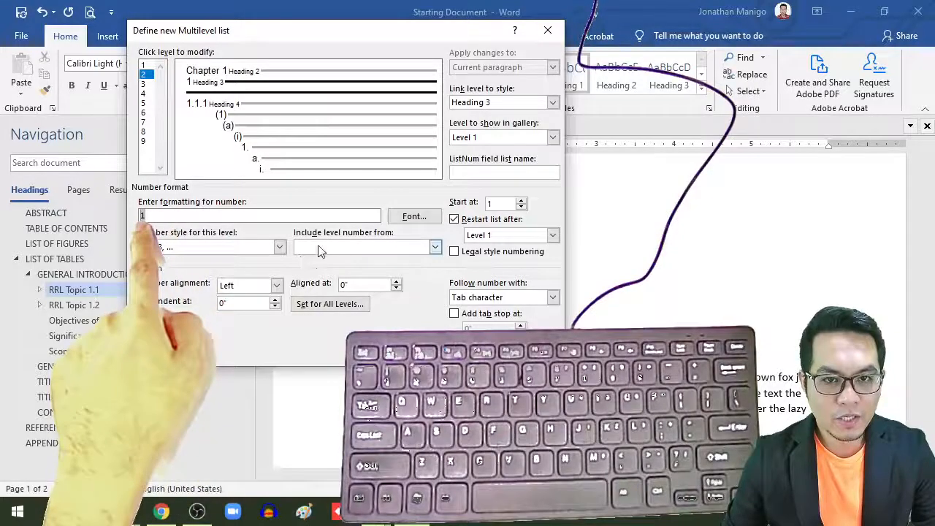
click(358, 247)
click(345, 261)
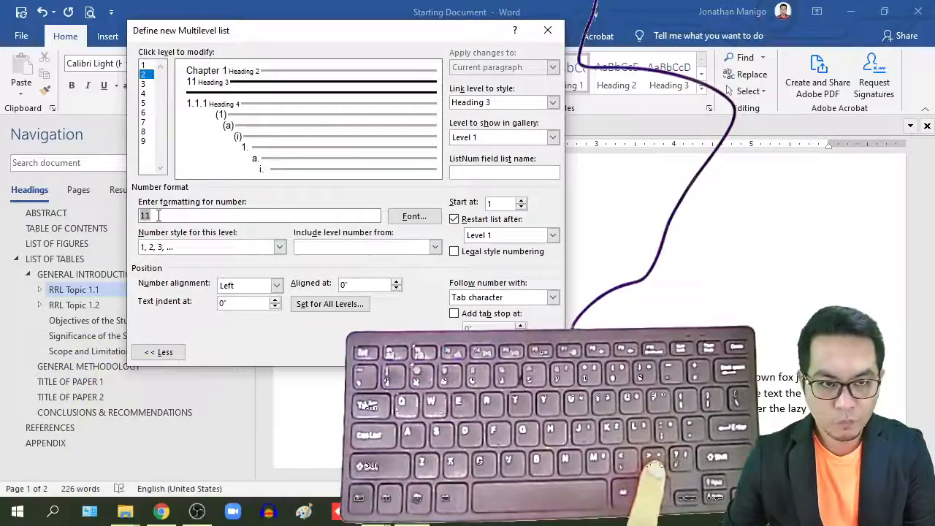
text(.)
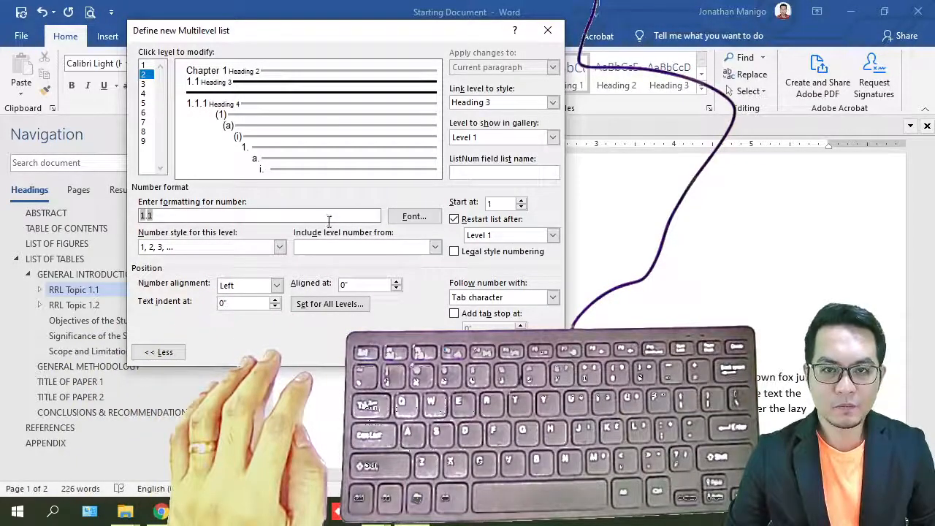
click(145, 84)
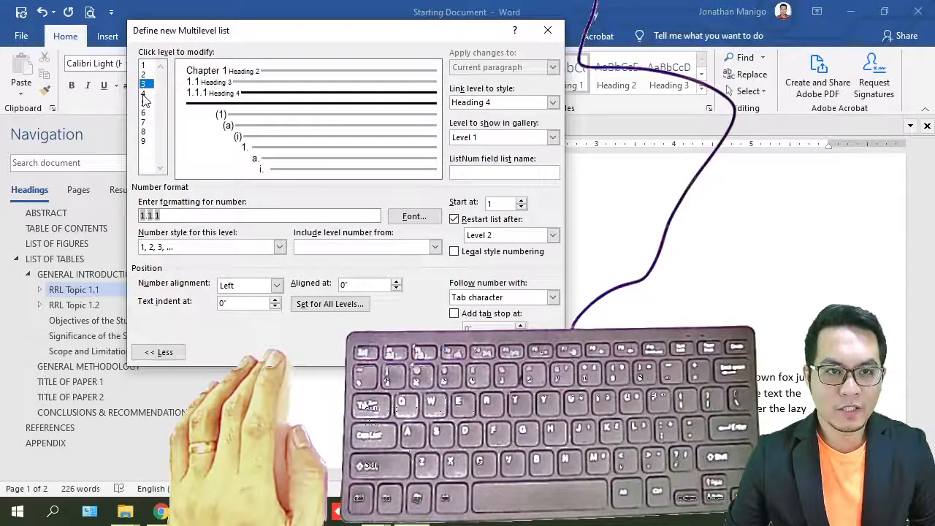
click(144, 94)
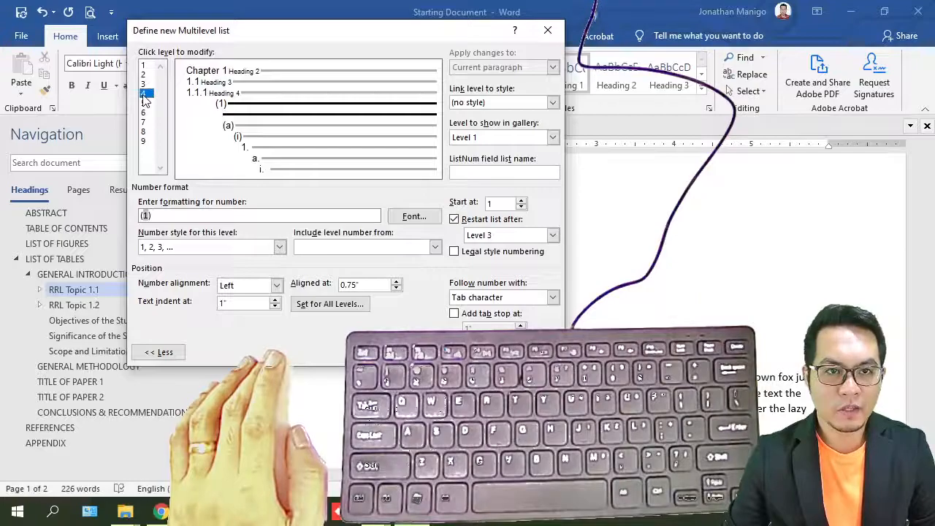
click(144, 85)
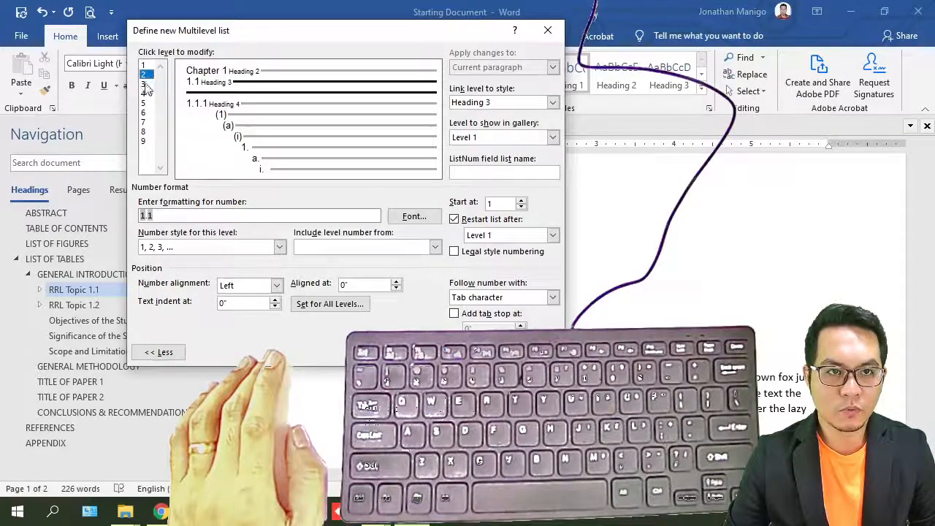
click(146, 85)
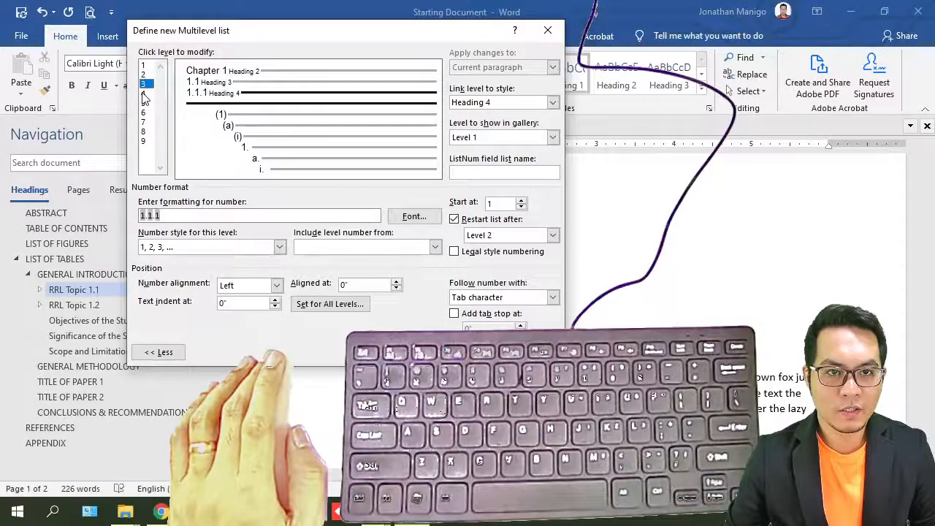
Link level 4 of the multilevel list to the Heading 5 style.
click(145, 94)
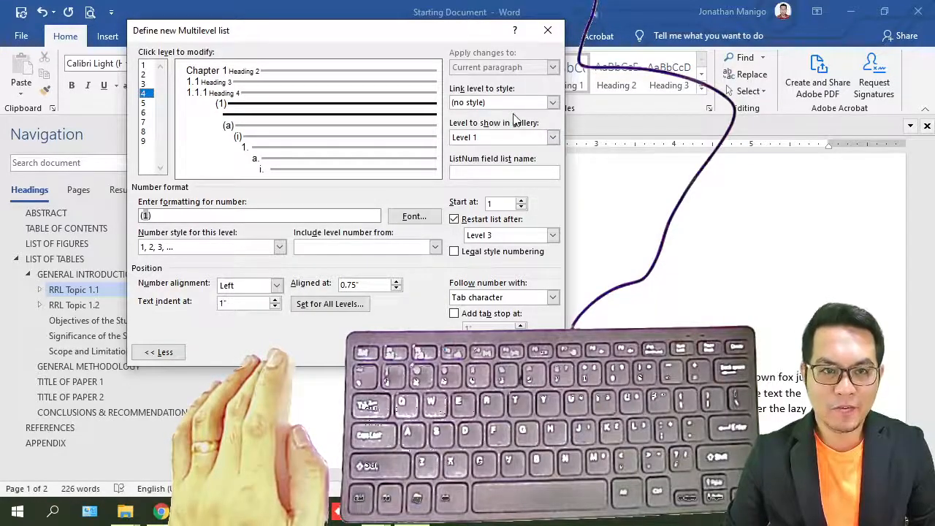
click(553, 103)
click(552, 162)
click(553, 162)
click(552, 162)
click(531, 153)
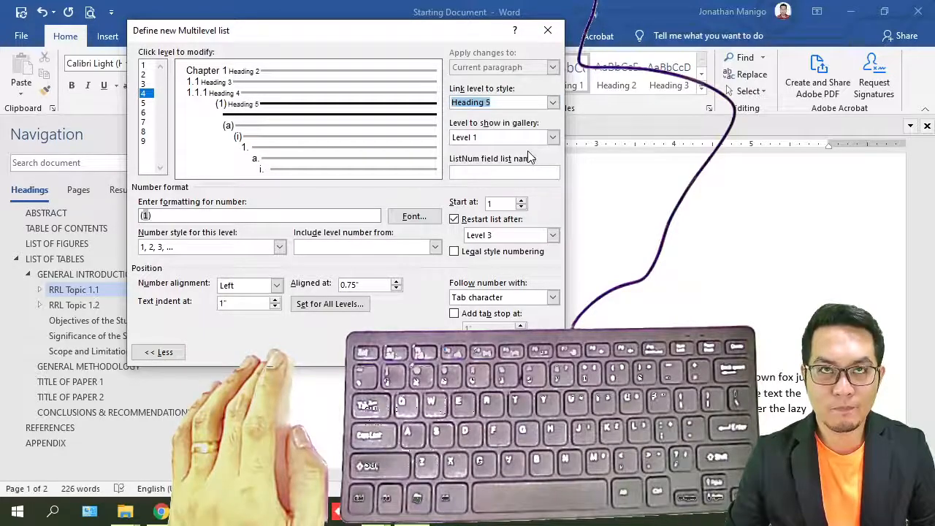
Remove the number and both parentheses from level 4's number format, leaving it empty.
click(245, 214)
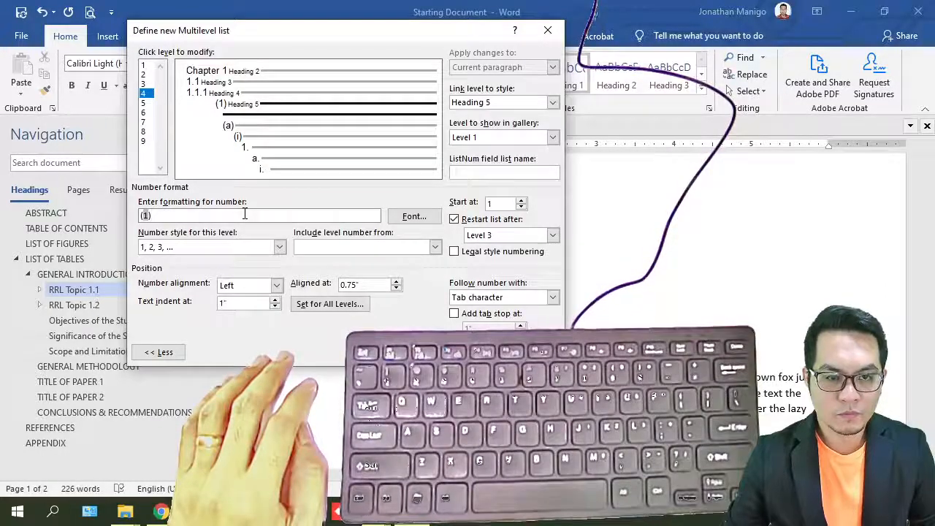
key(BackSpace)
key(BackSpace)
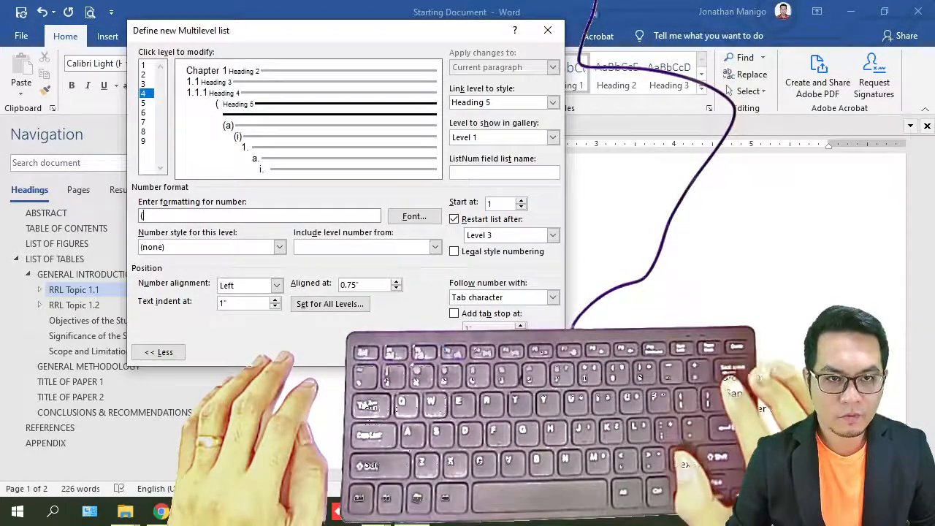
key(BackSpace)
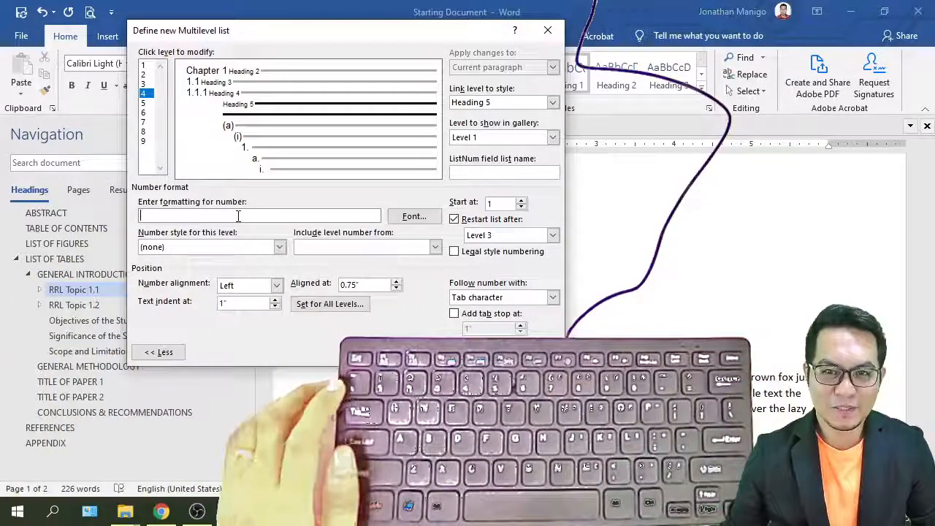
Set level 4's alignment position and text indent to 0 and apply the multilevel list to the document.
drag(382, 287, 258, 288)
text(0)
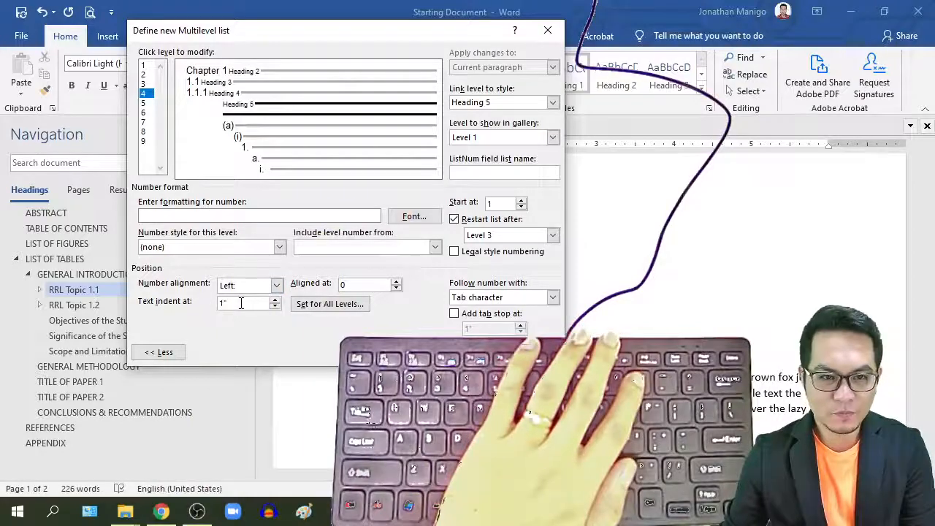
text(0)
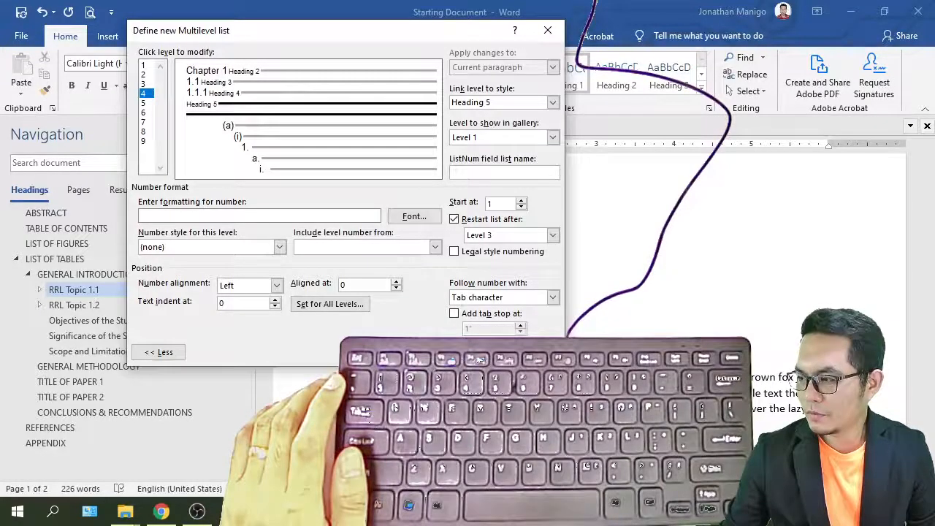
key(Return)
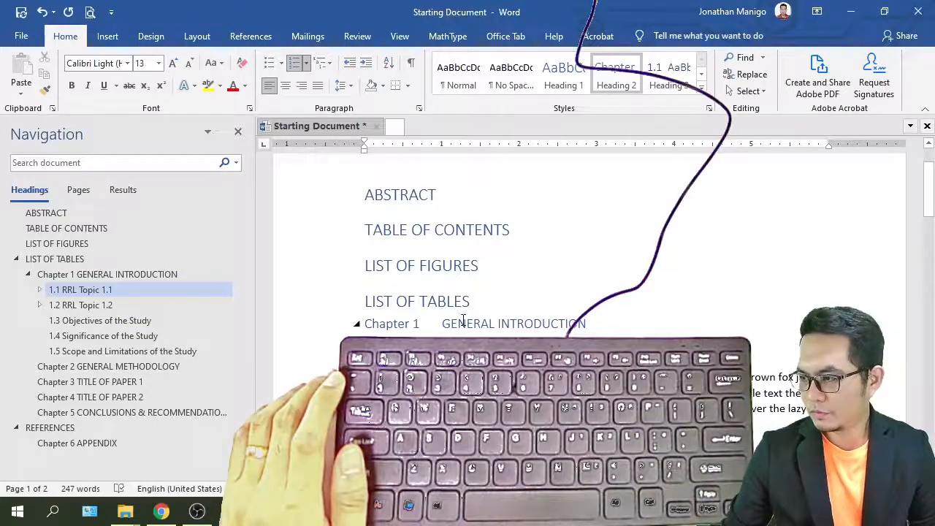
Examine the numbering of the chapter, topic and subtopic headings under GENERAL INTRODUCTION.
scroll(515, 263, down, 2)
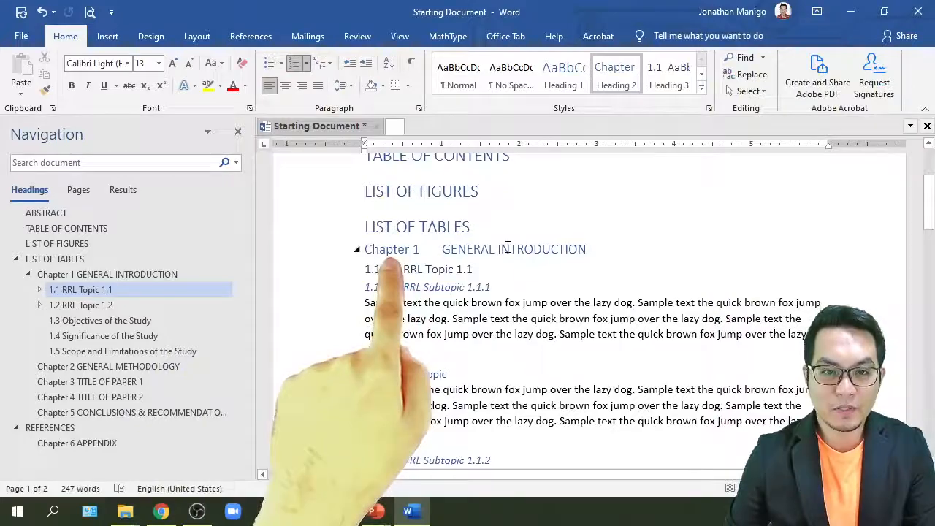
click(460, 271)
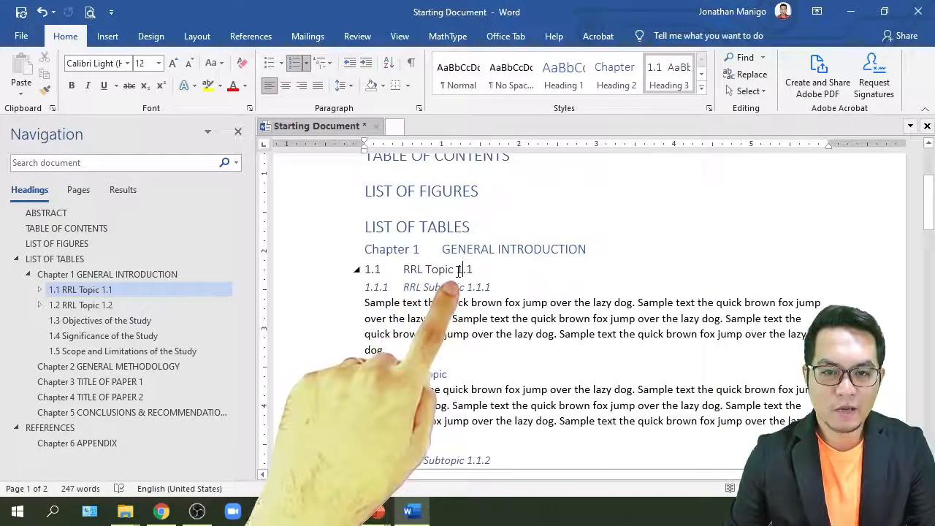
drag(479, 270, 479, 272)
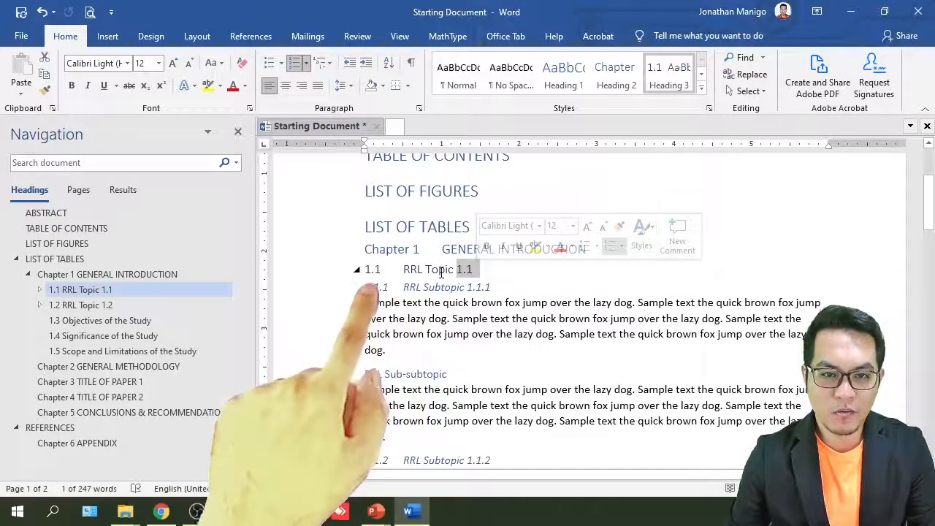
click(408, 289)
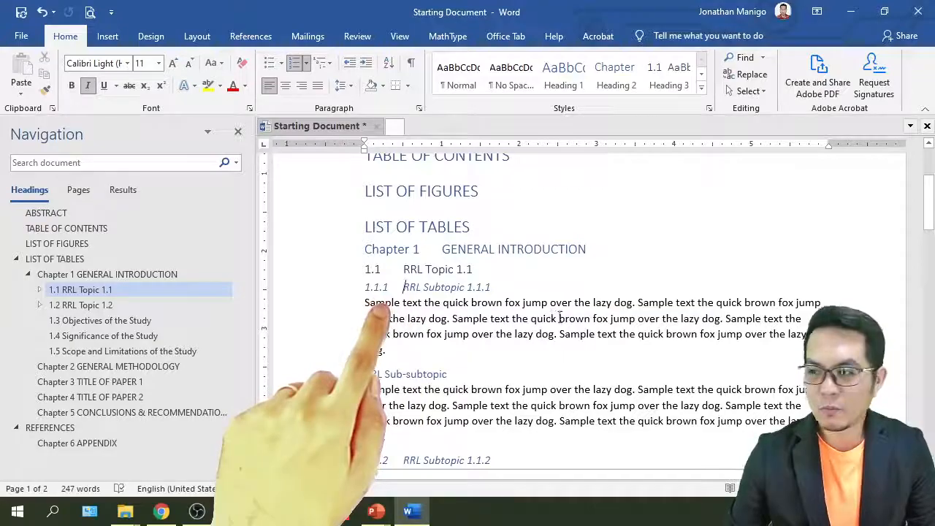
Examine the multilevel numbering of all headings from GENERAL INTRODUCTION down to APPENDIX, including the unnumbered front-matter headings.
scroll(555, 317, down, 3)
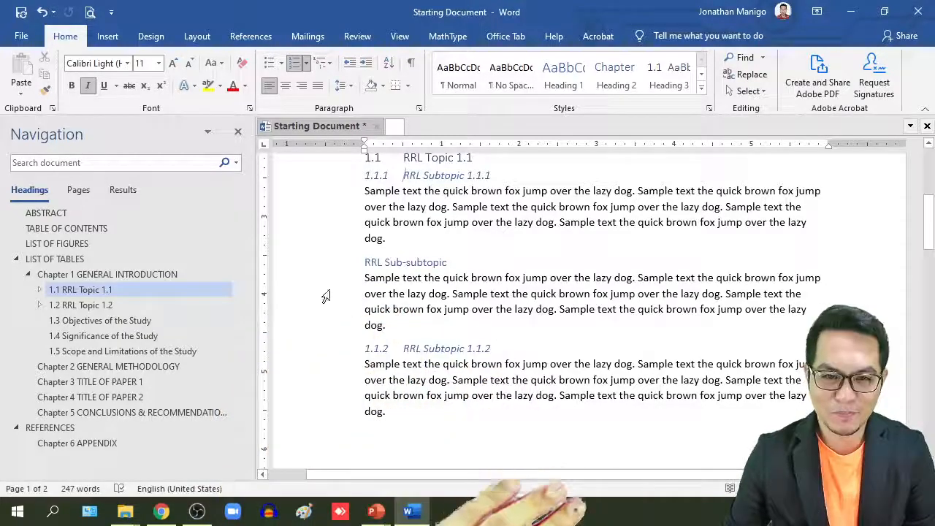
scroll(468, 305, down, 10)
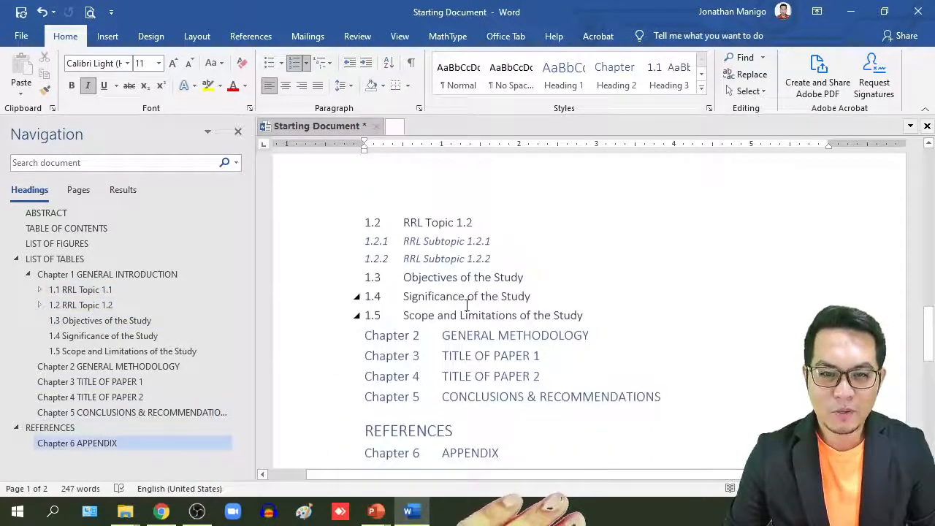
scroll(468, 306, down, 2)
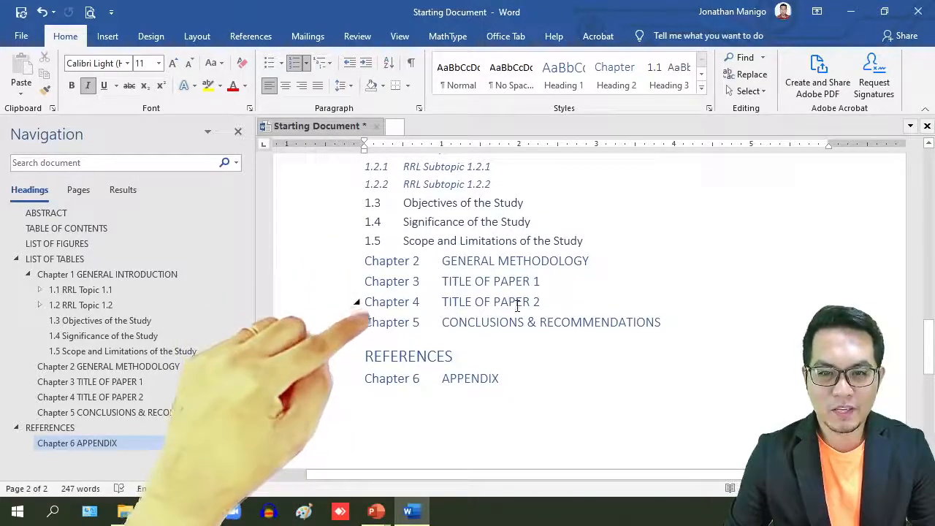
scroll(514, 322, up, 2)
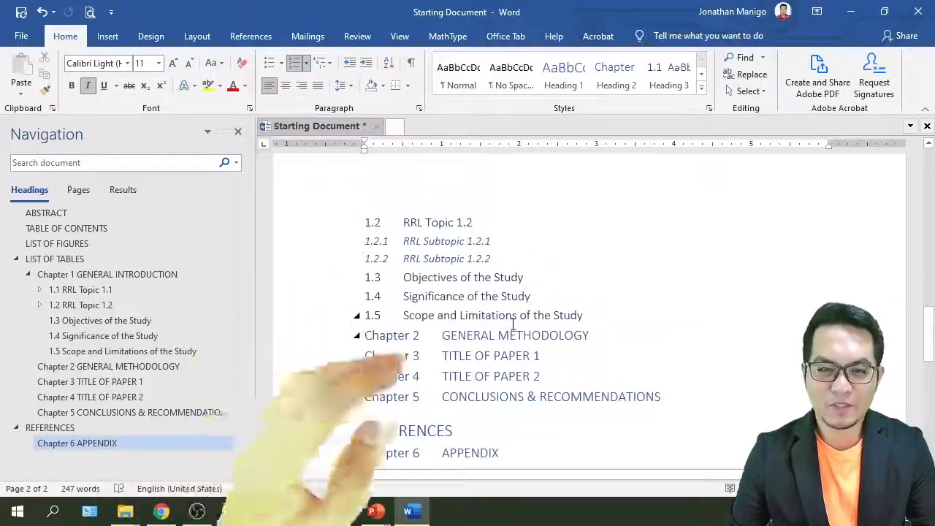
scroll(513, 322, up, 6)
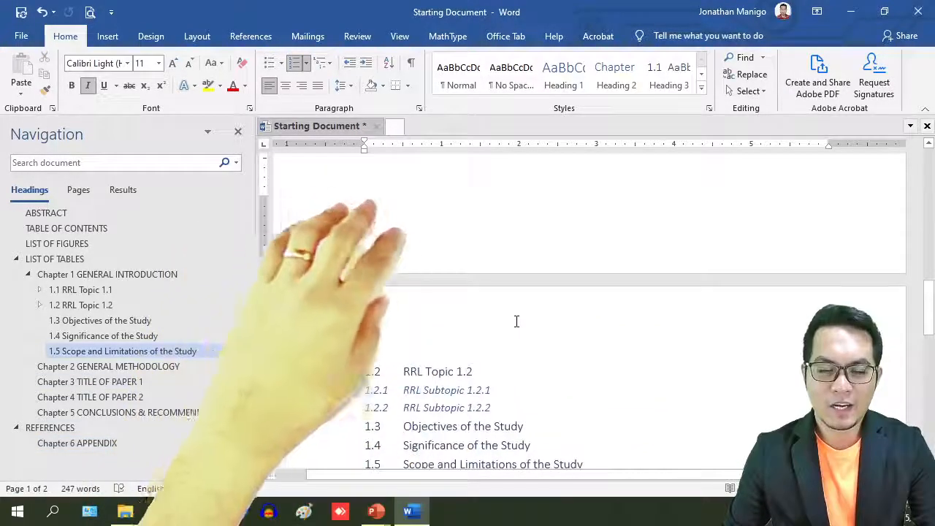
scroll(516, 321, up, 6)
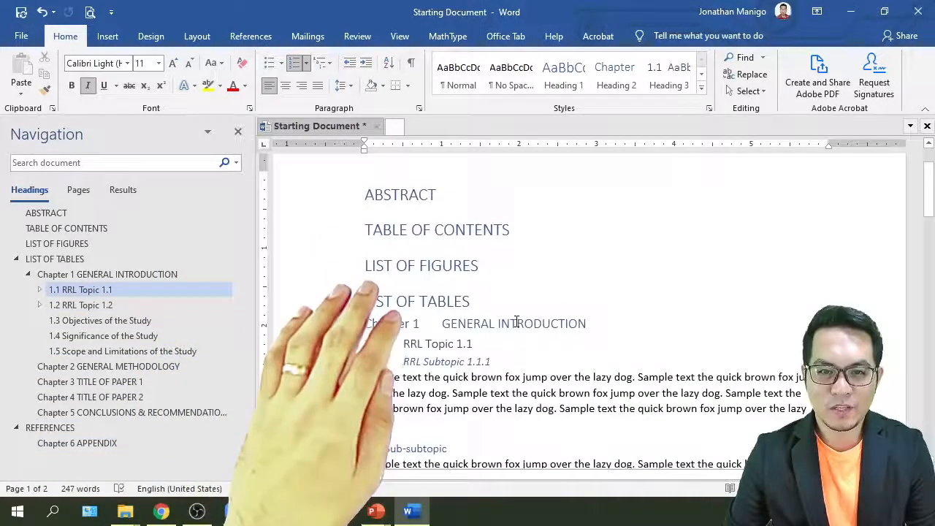
scroll(515, 321, down, 1)
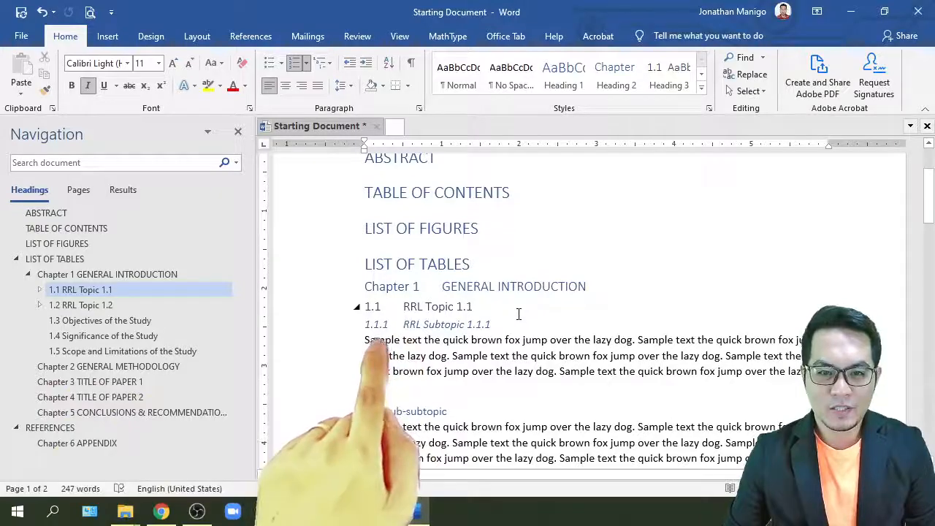
scroll(520, 306, down, 10)
scroll(520, 305, up, 11)
scroll(520, 305, up, 2)
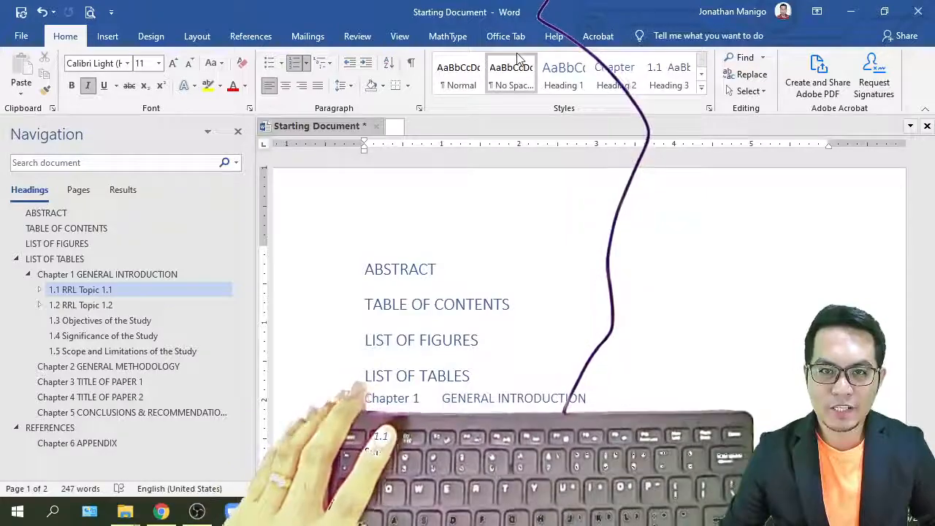
Modify the Heading 1 style's font to Times New Roman, 14 pt, bold, with black theme color.
click(570, 82)
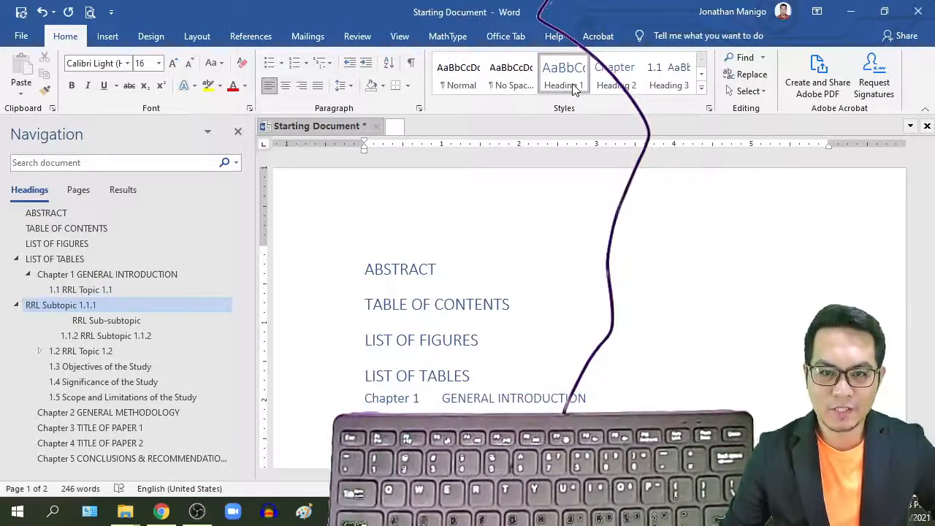
right_click(570, 80)
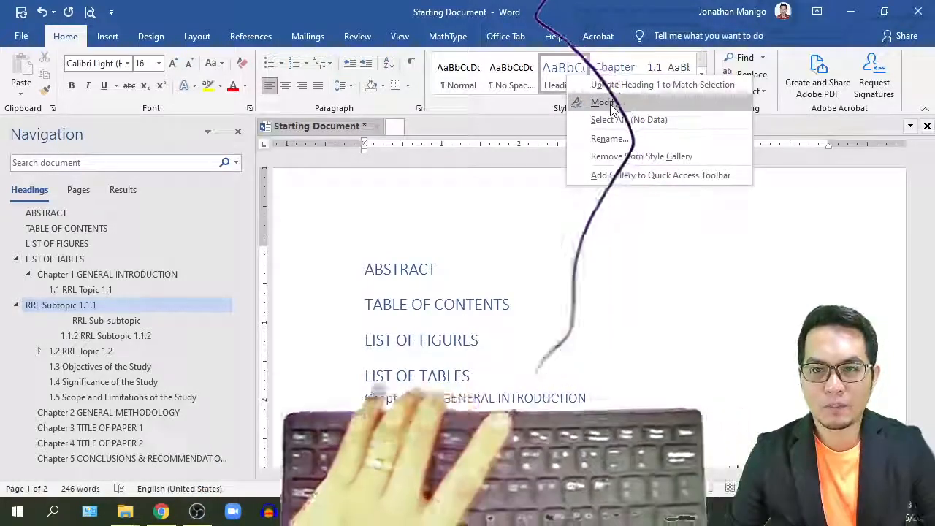
click(608, 103)
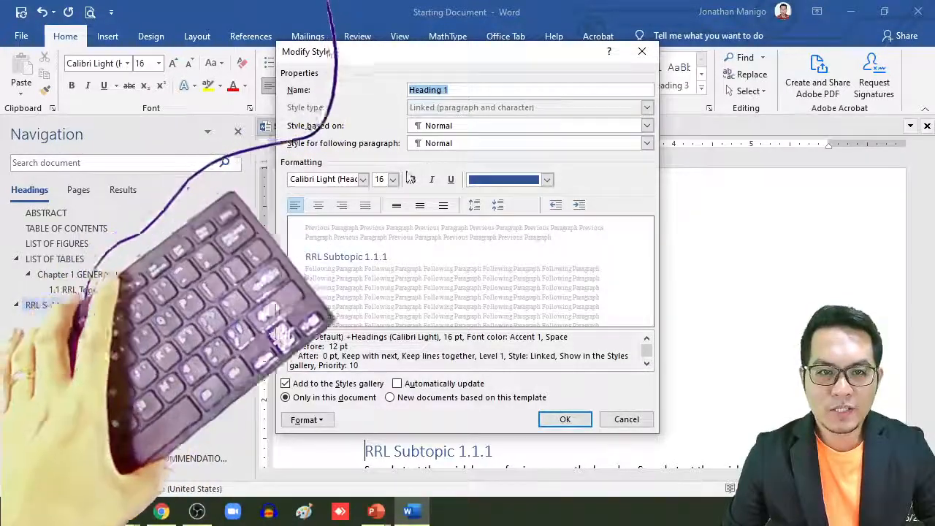
click(364, 179)
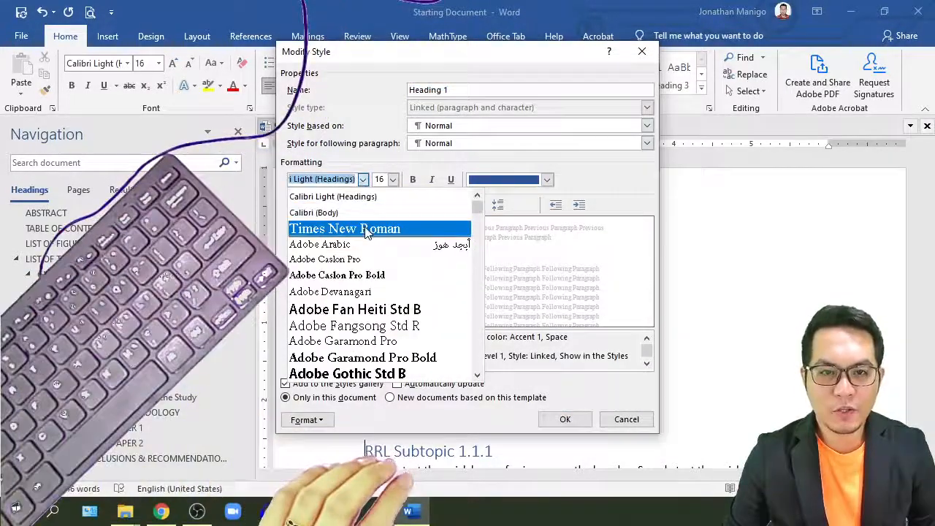
click(344, 228)
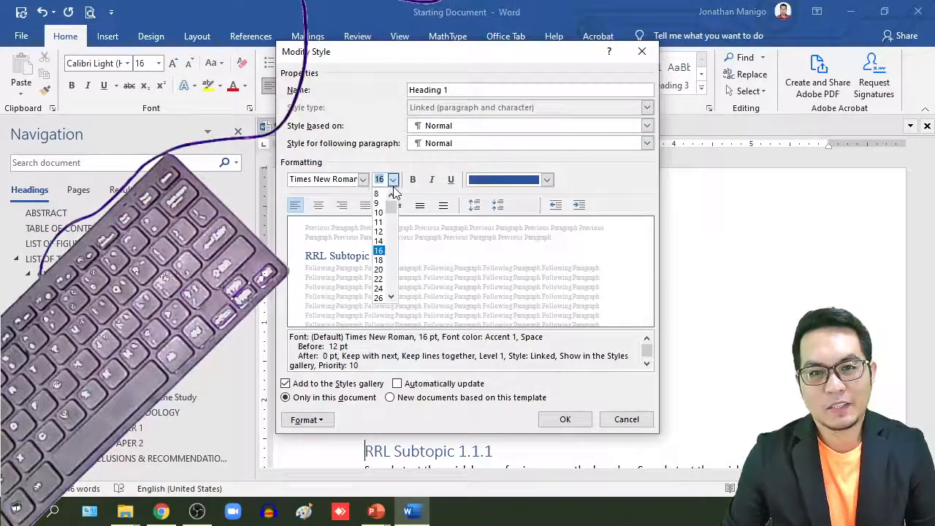
click(379, 242)
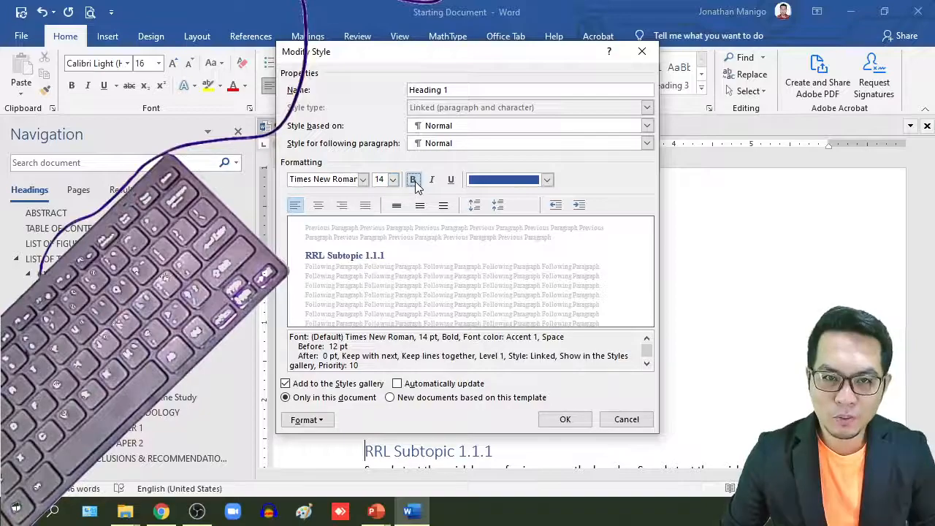
click(547, 180)
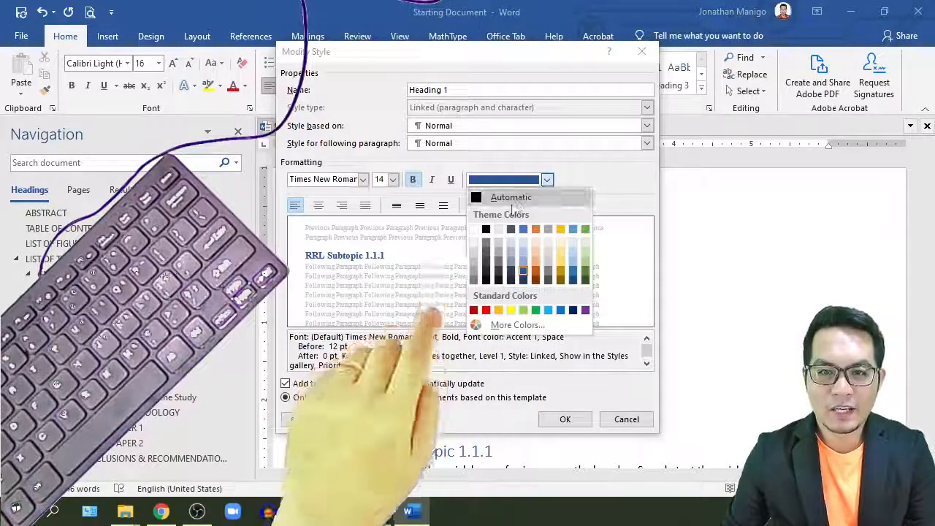
click(486, 229)
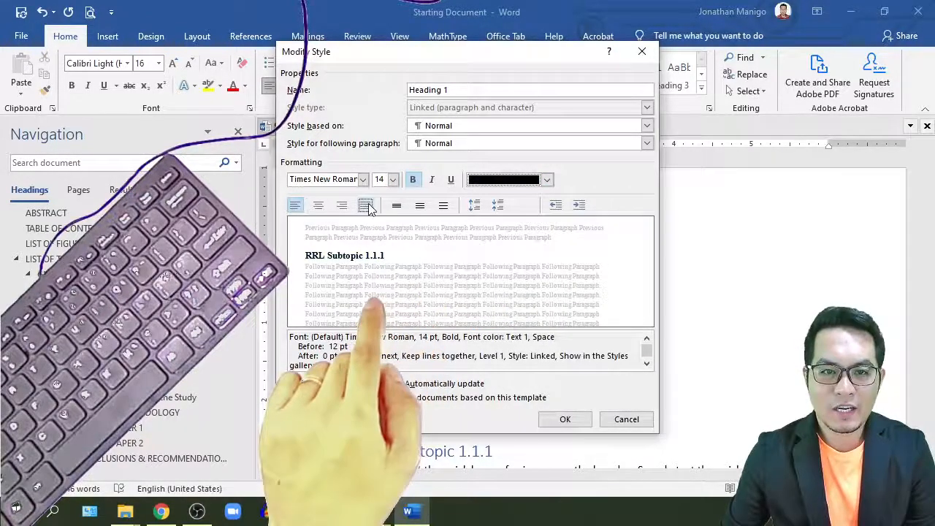
Center the Heading 1 style, give it double line spacing and apply the style changes.
click(318, 207)
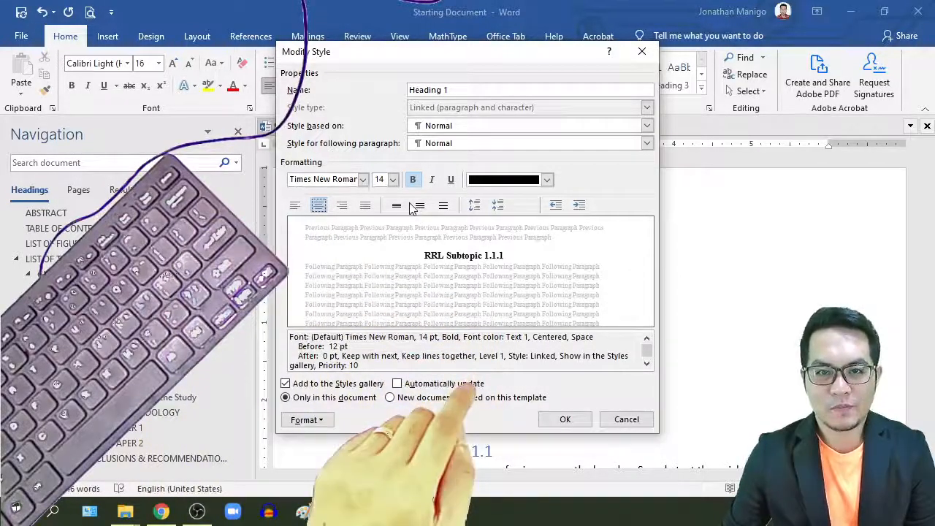
click(444, 207)
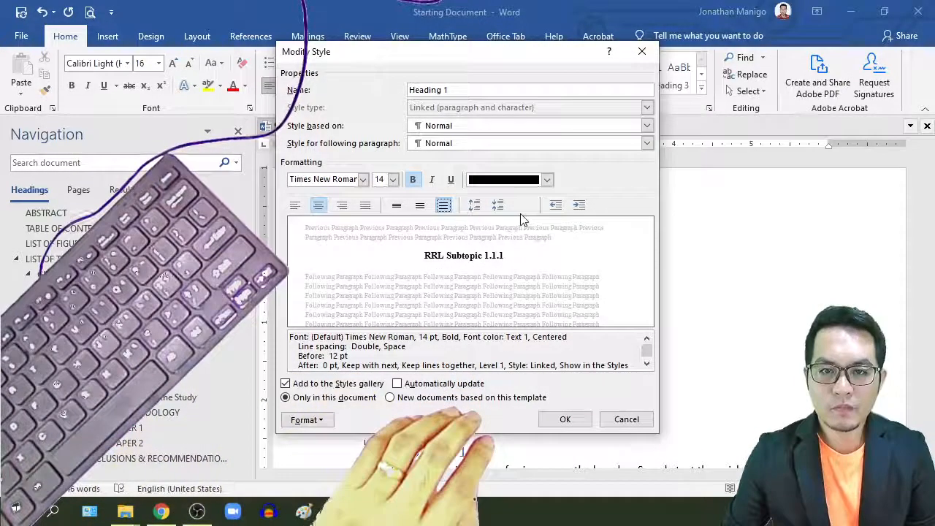
click(564, 420)
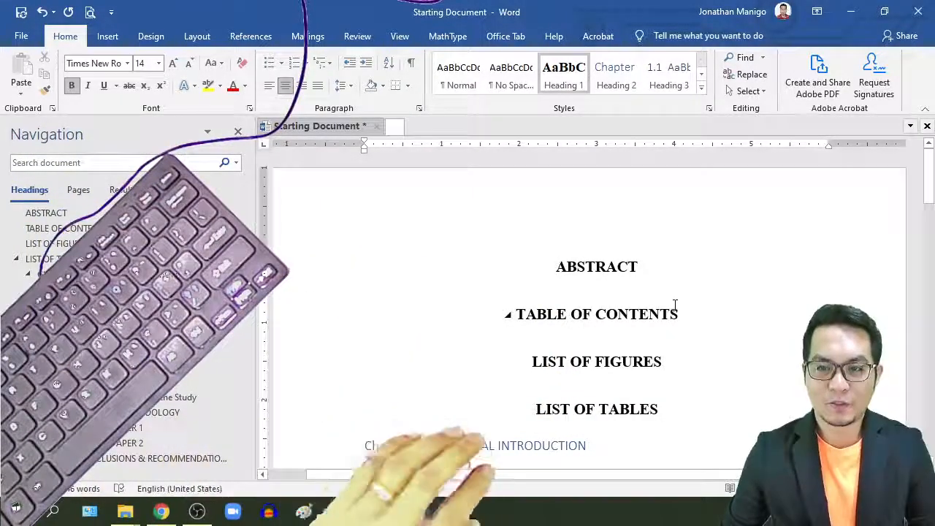
Open the Heading 2 style for modification and rename it Chapter Heading 2.
scroll(673, 312, down, 1)
scroll(675, 306, down, 3)
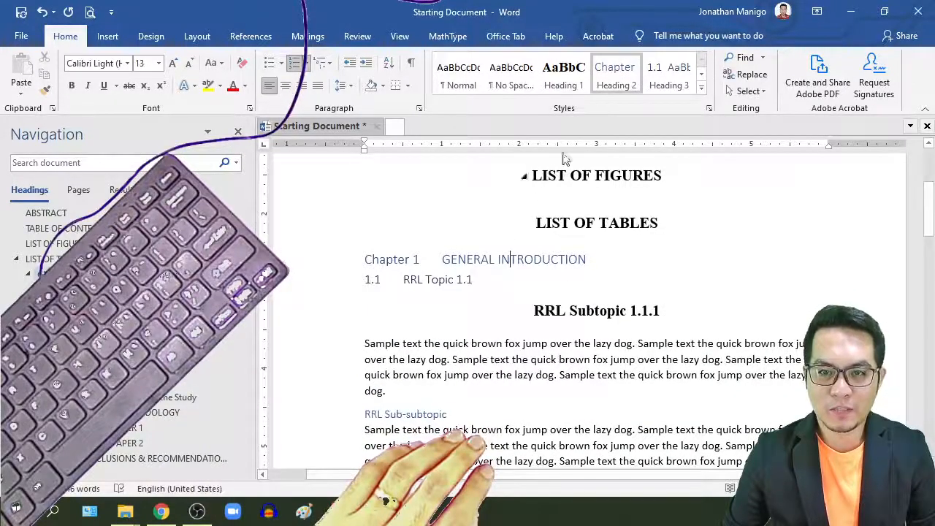
right_click(616, 79)
click(663, 102)
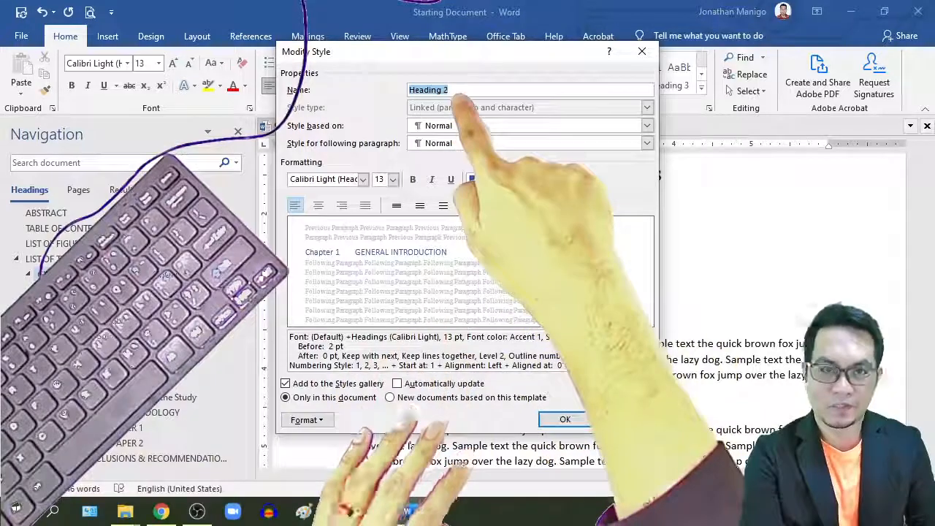
text(Chapter )
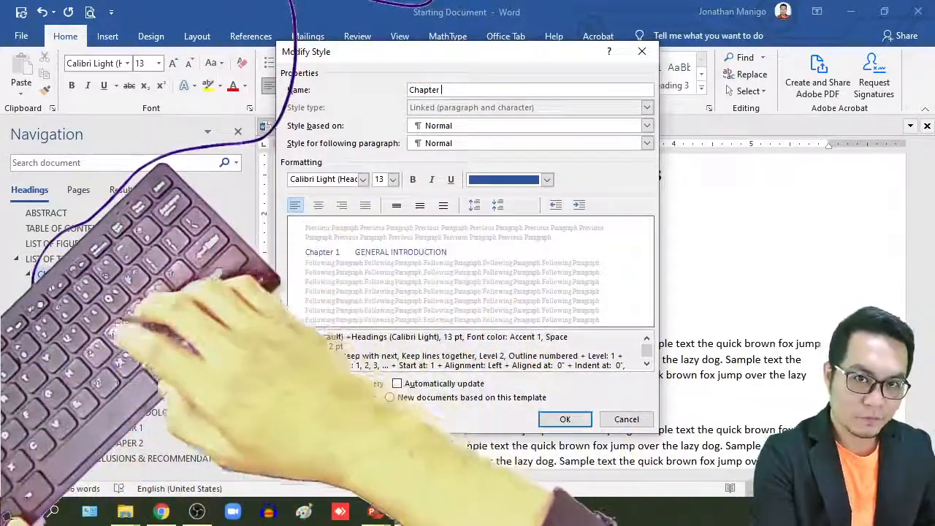
text(Heading 2)
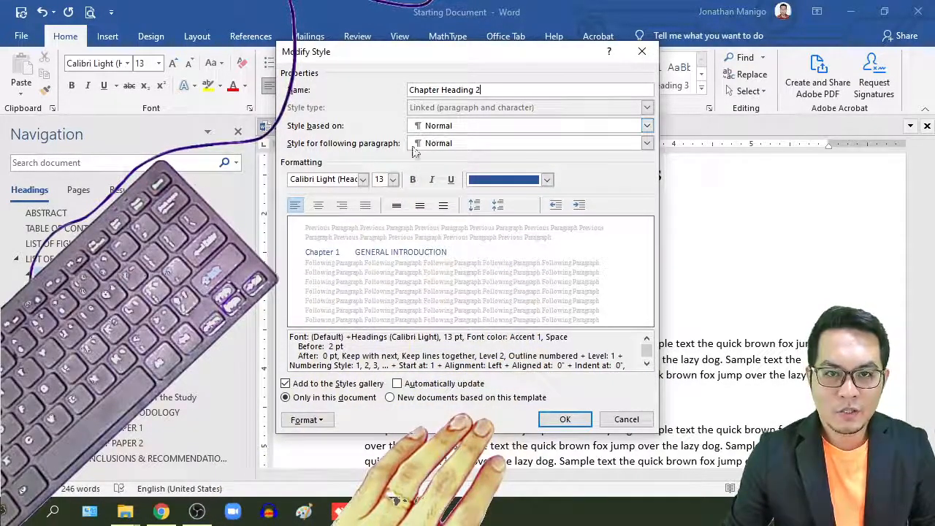
Format the Chapter Heading 2 style as Times New Roman, 14 pt, bold, black and centered with double line spacing.
click(362, 181)
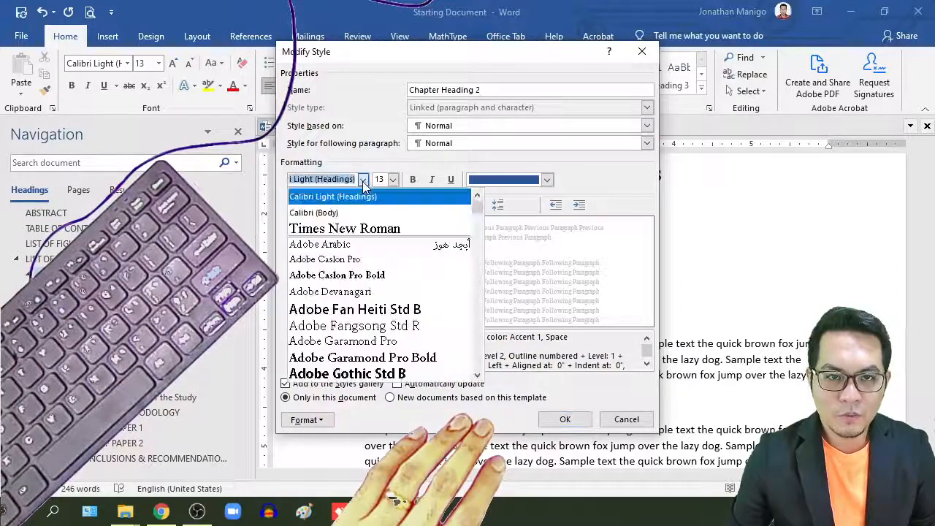
click(358, 229)
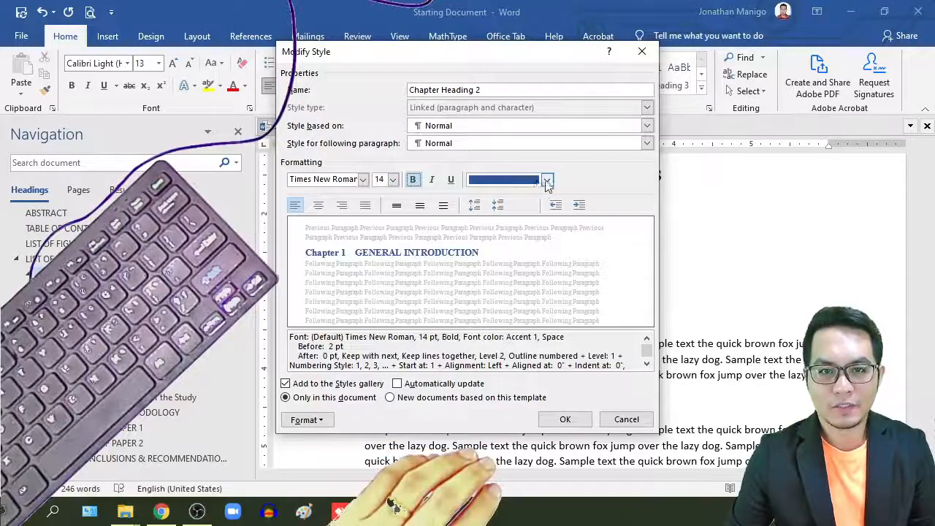
click(547, 181)
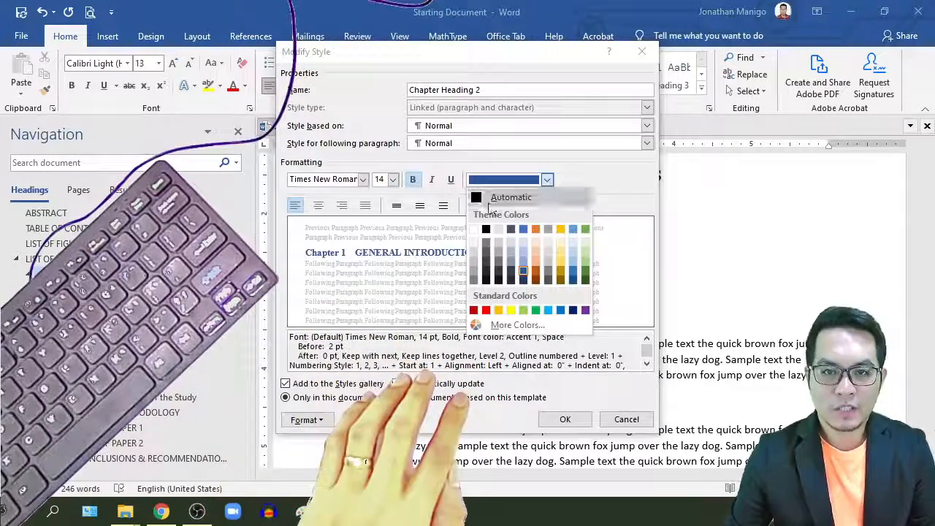
click(485, 230)
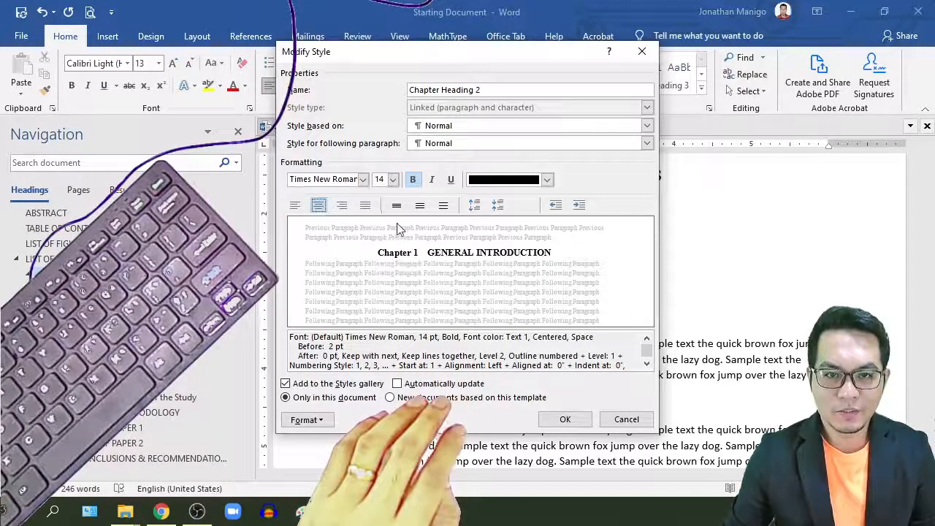
click(444, 206)
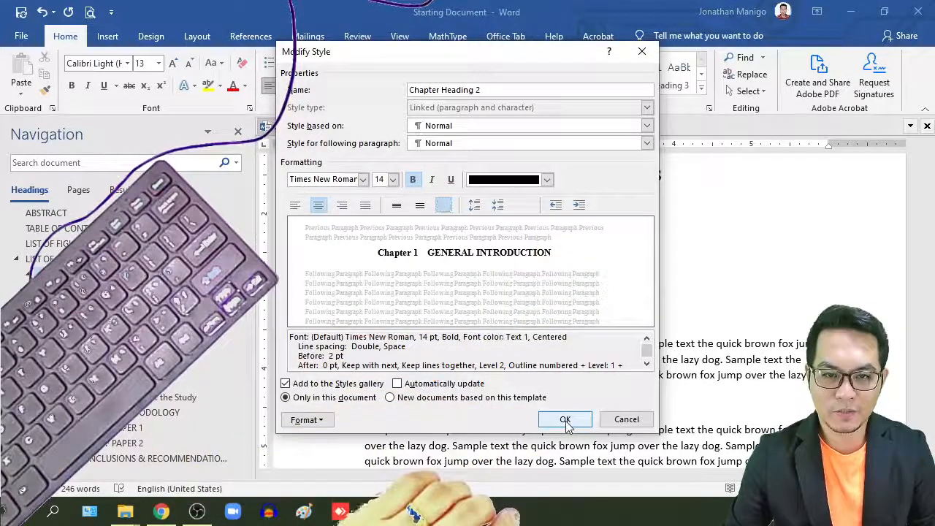
click(564, 421)
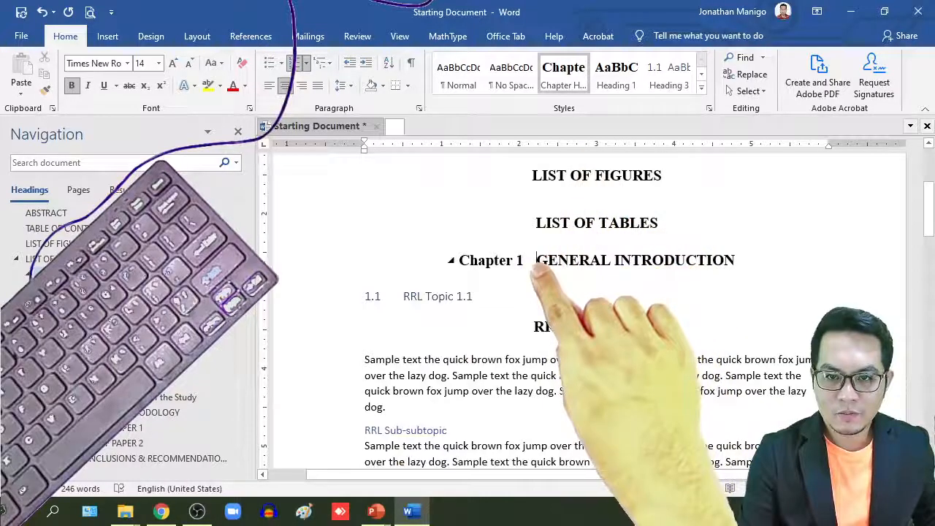
Insert a line break between Chapter 1 and GENERAL INTRODUCTION, and reapply Heading 4 to RRL Subtopic 1.1.1.
key(shift+Return)
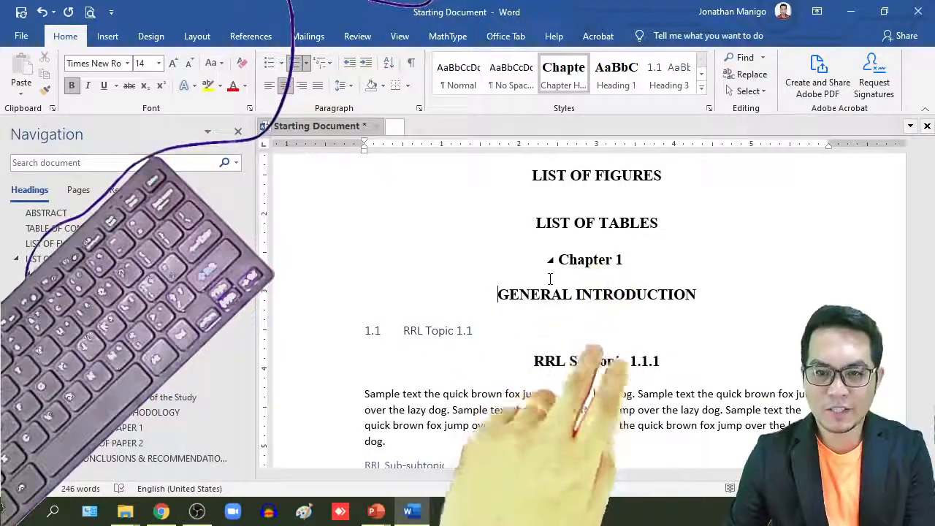
scroll(550, 278, down, 4)
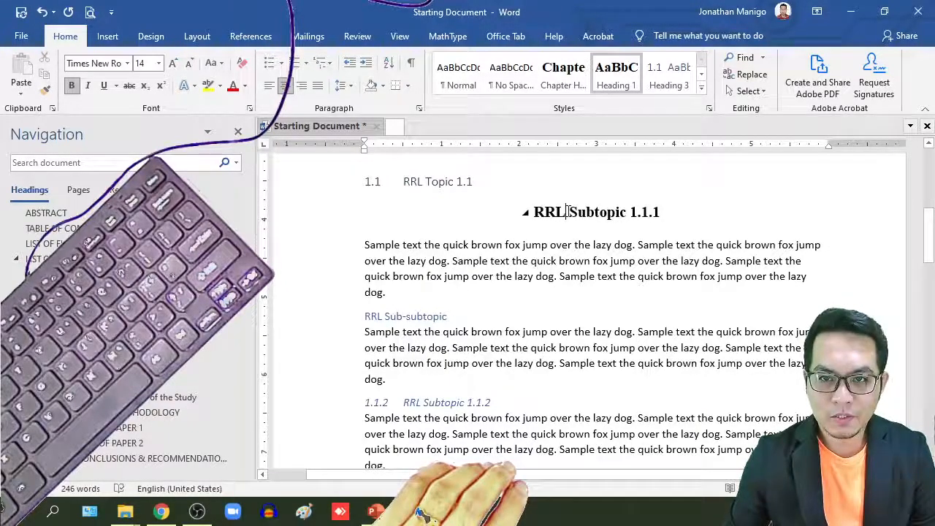
click(702, 90)
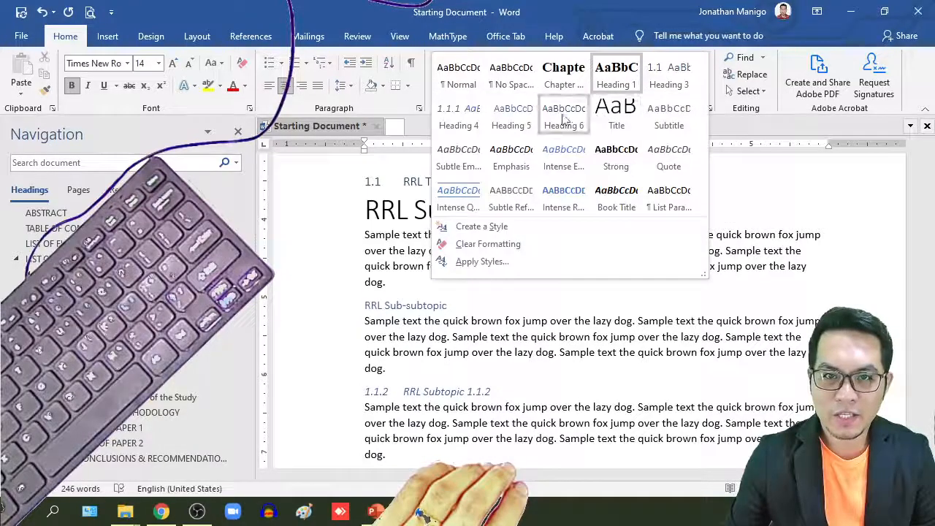
click(460, 117)
Insert a line break between the chapter number and the title in the Chapter 2 and Chapter 3 headings.
scroll(630, 264, down, 15)
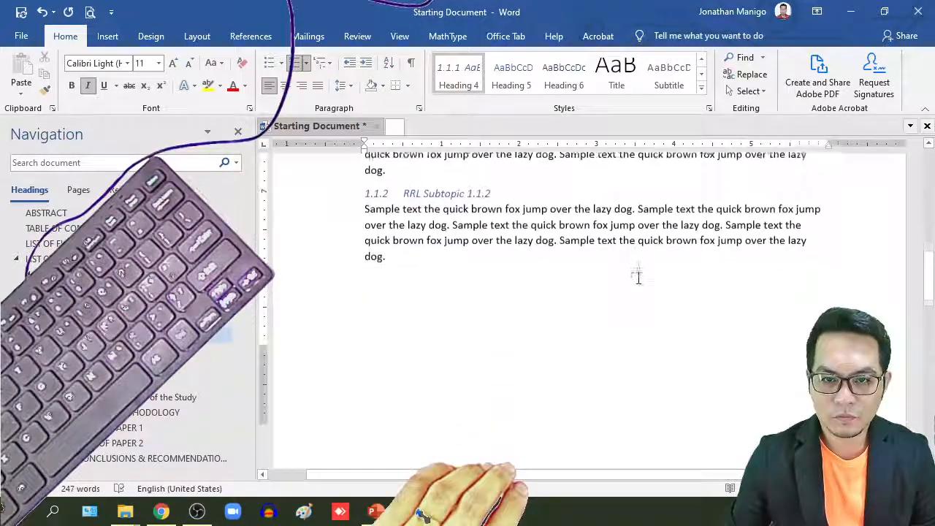
scroll(638, 278, down, 3)
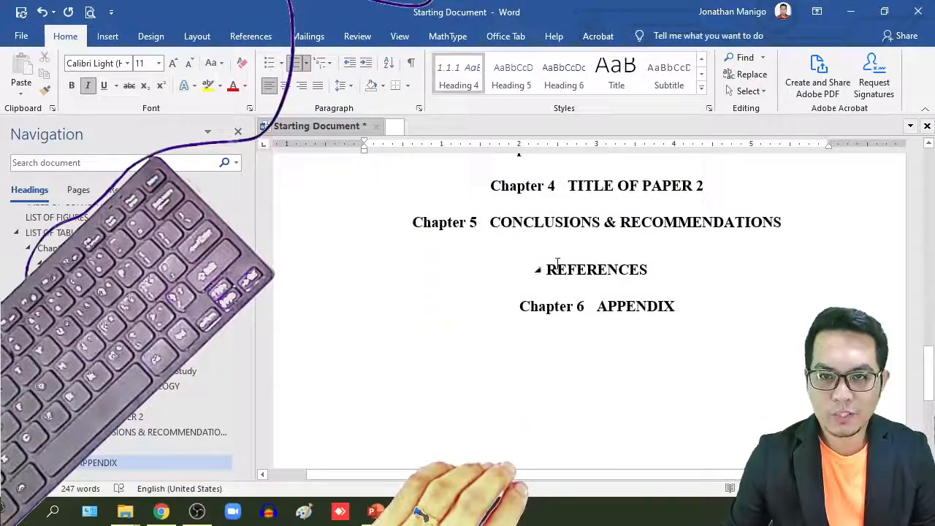
scroll(553, 261, up, 4)
click(535, 225)
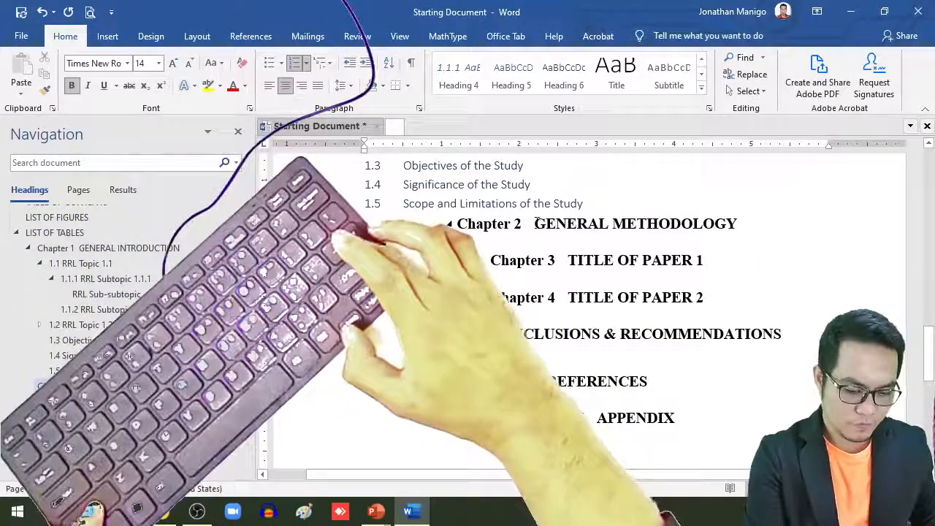
key(shift+Return)
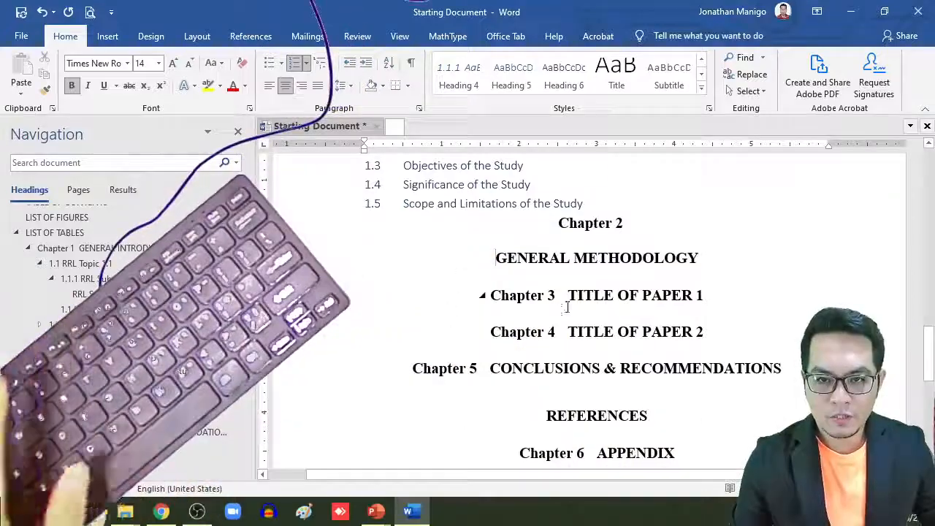
key(shift+Return)
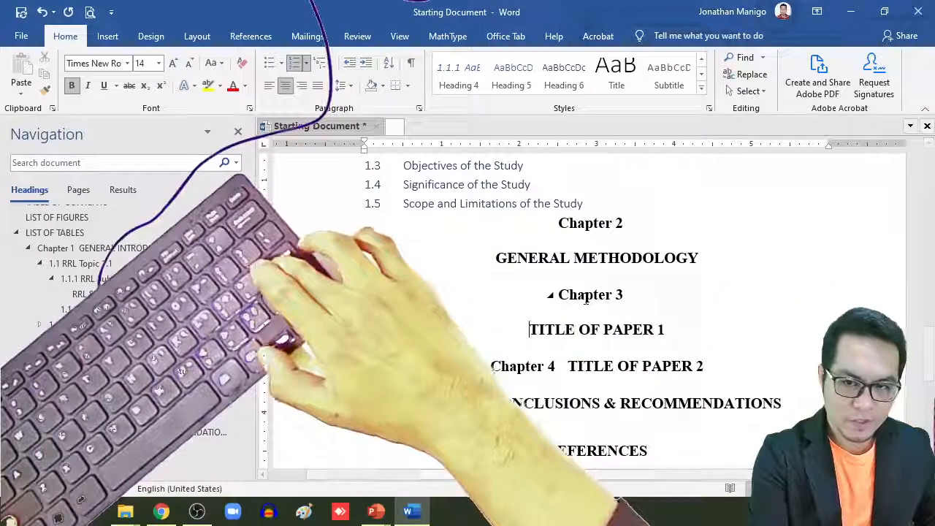
Put the titles TITLE OF PAPER 2 and CONCLUSIONS & RECOMMENDATIONS on their own lines below Chapter 4 and Chapter 5.
click(568, 365)
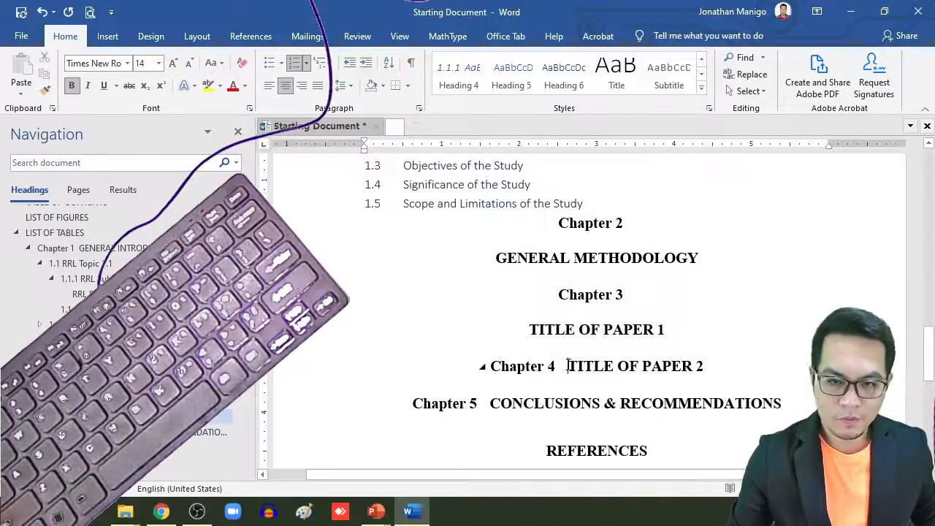
key(shift+Return)
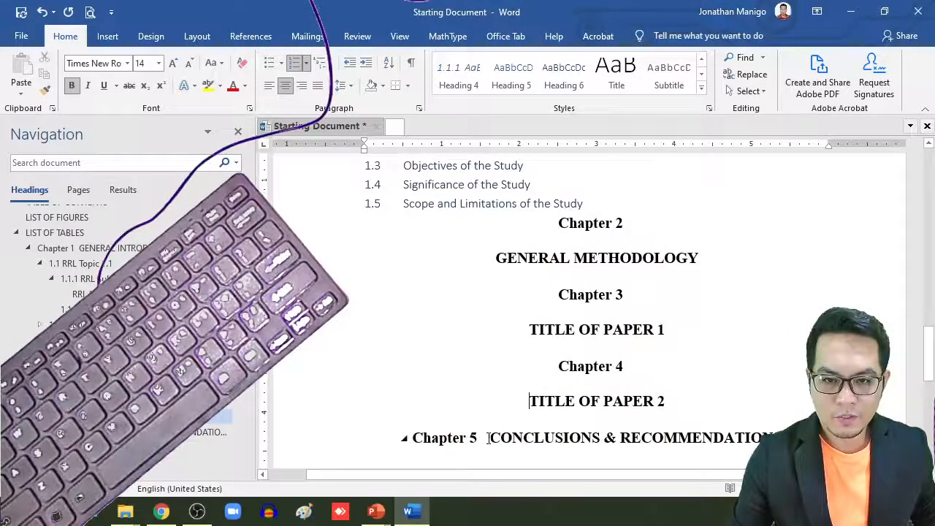
click(491, 444)
key(shift+Return)
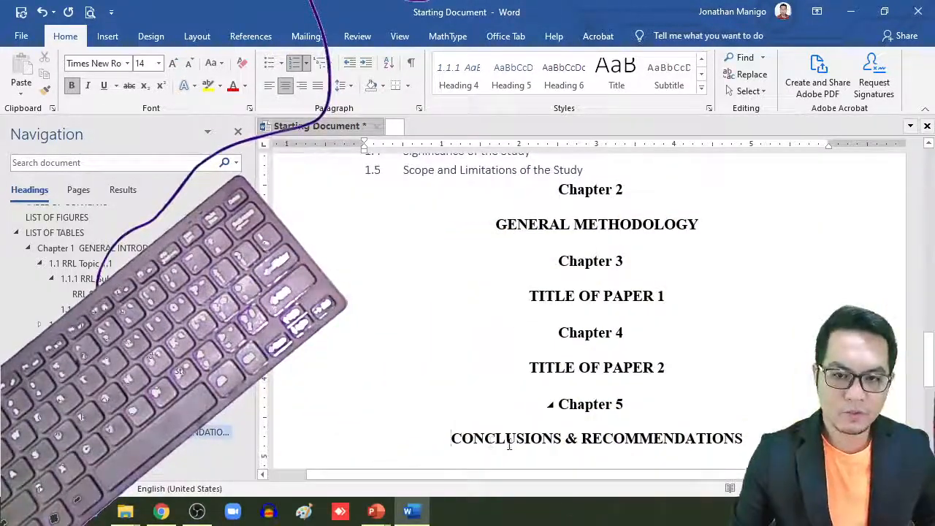
Apply the Heading 1 style to the APPENDIX heading at the end of the document.
scroll(545, 306, down, 4)
scroll(541, 296, down, 1)
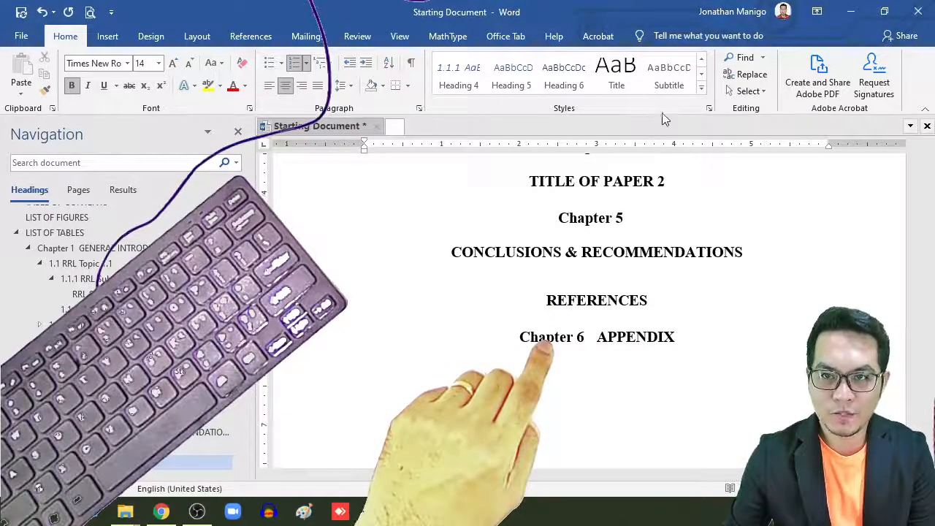
click(702, 90)
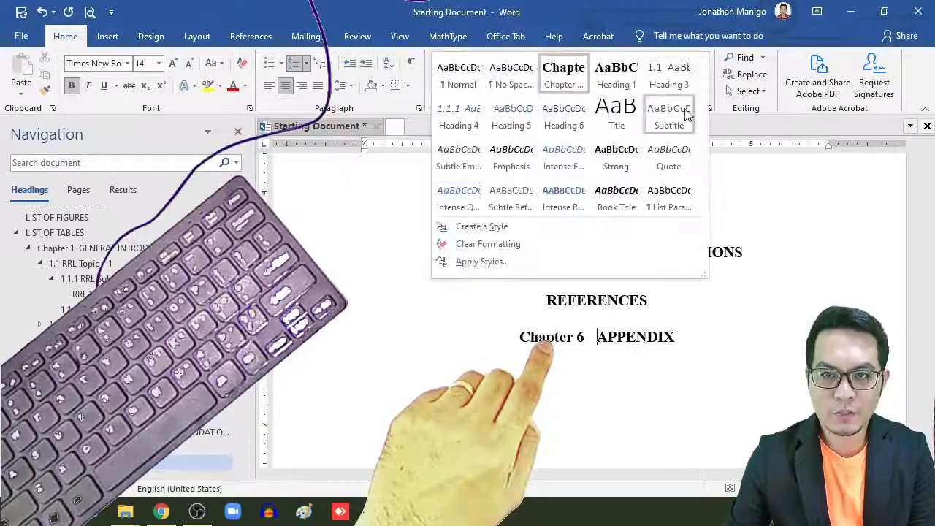
click(611, 87)
Open the Heading 3 style for modification and rename it Topic Heading 3.
scroll(694, 259, up, 10)
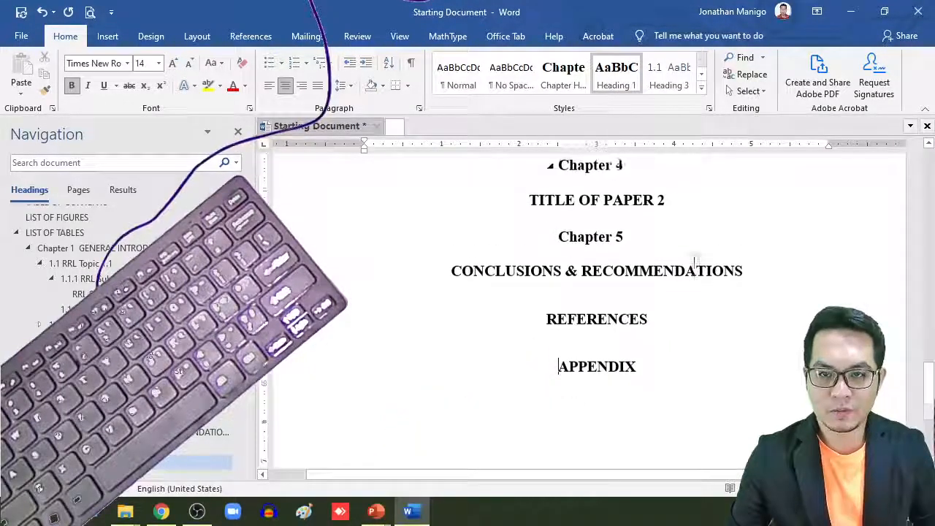
scroll(693, 263, up, 1)
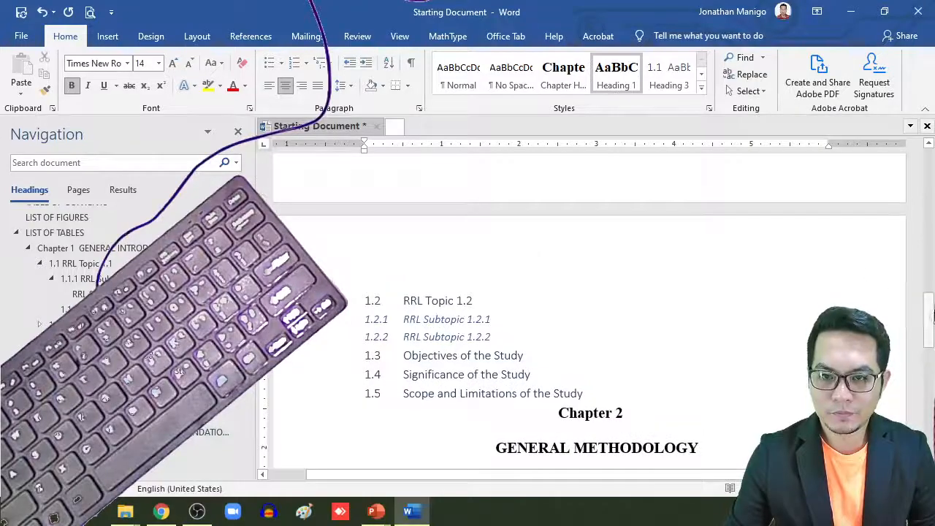
drag(932, 322, 932, 215)
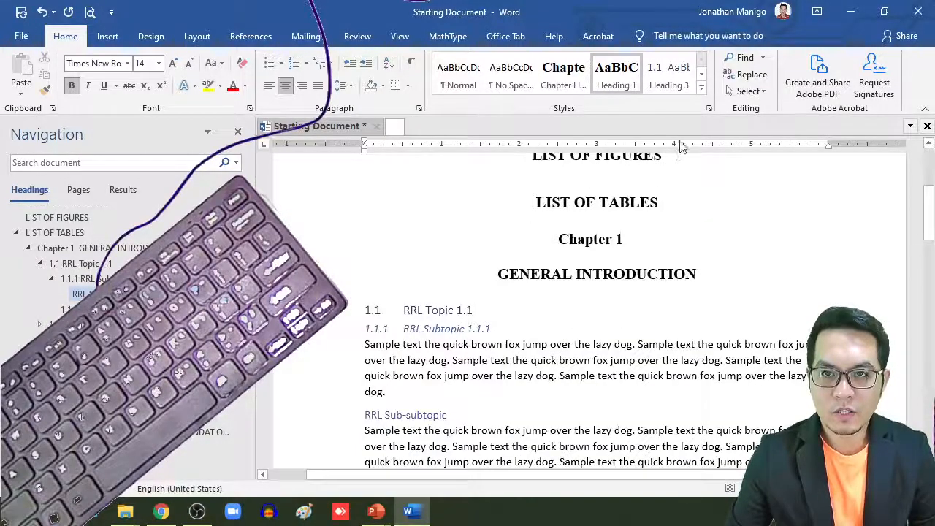
right_click(673, 79)
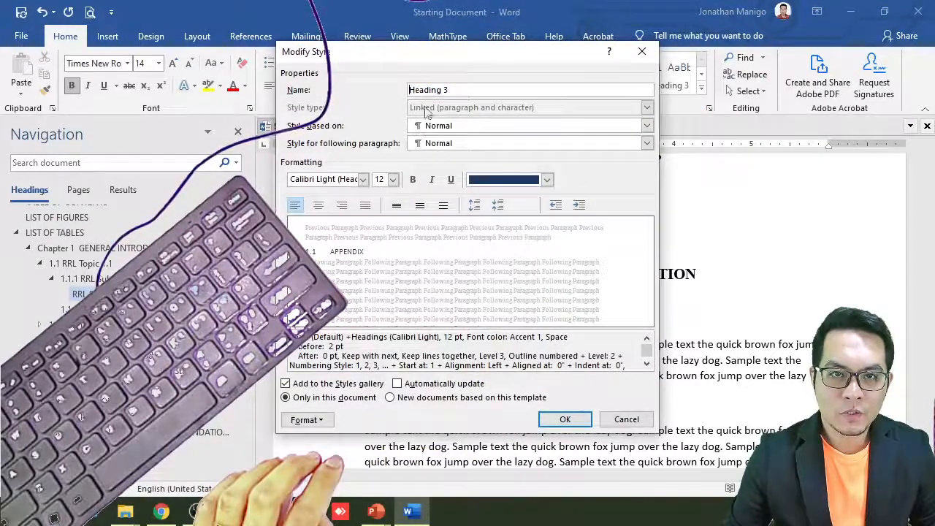
text(Topi)
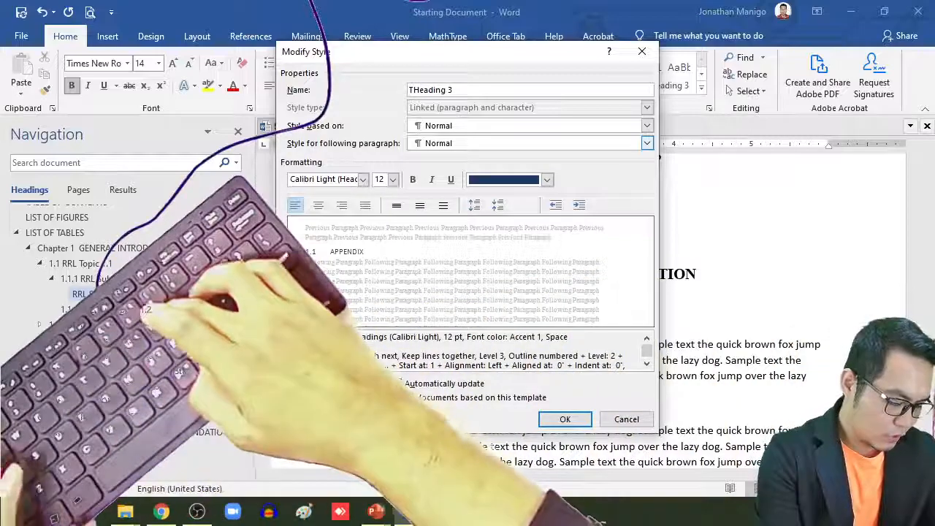
text(c)
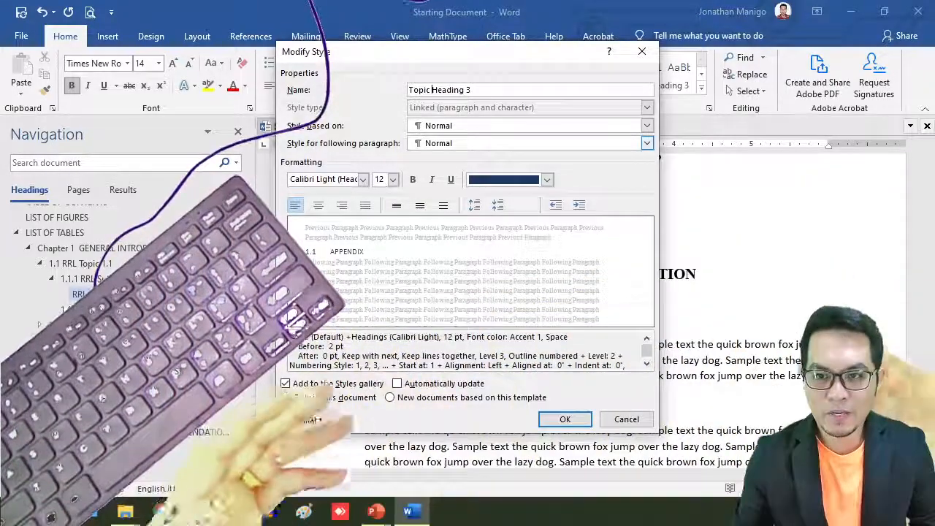
Format the Topic Heading 3 style as Times New Roman, bold and black with double line spacing, and apply the changes.
click(363, 179)
click(343, 228)
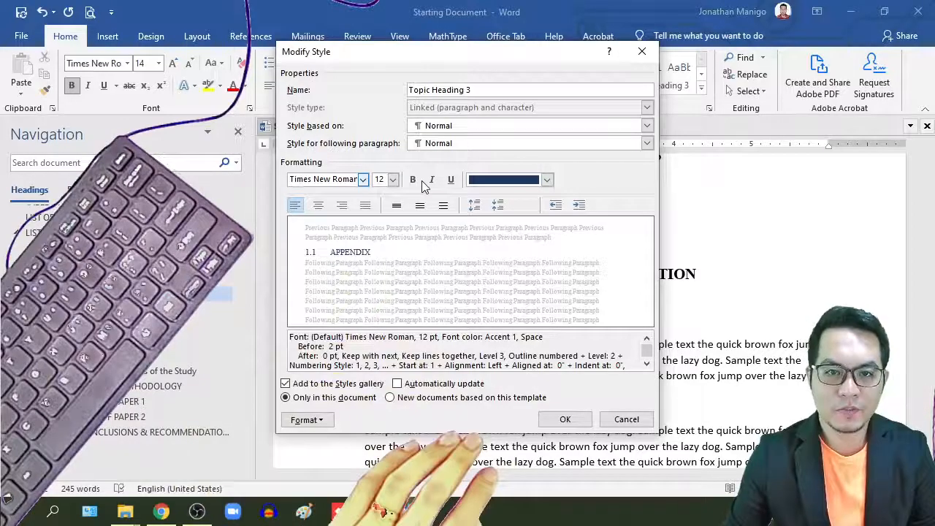
click(414, 180)
click(547, 180)
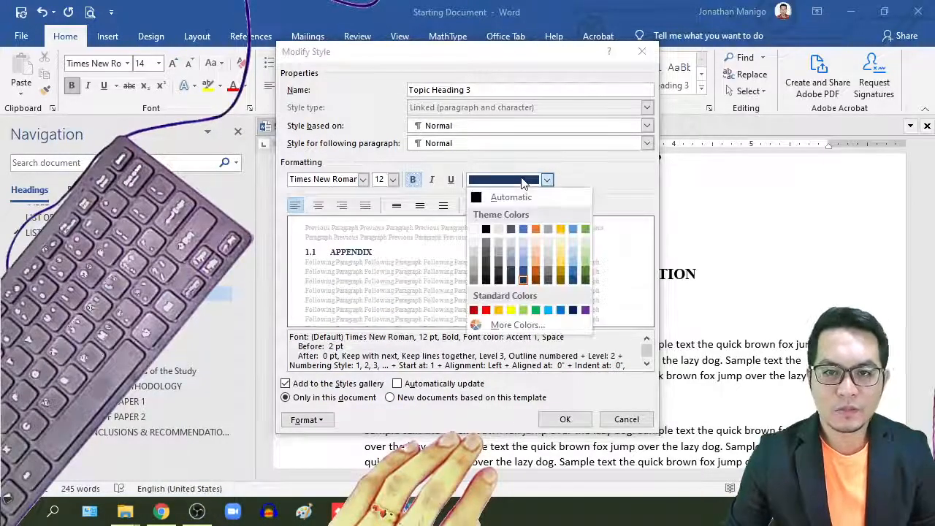
click(486, 230)
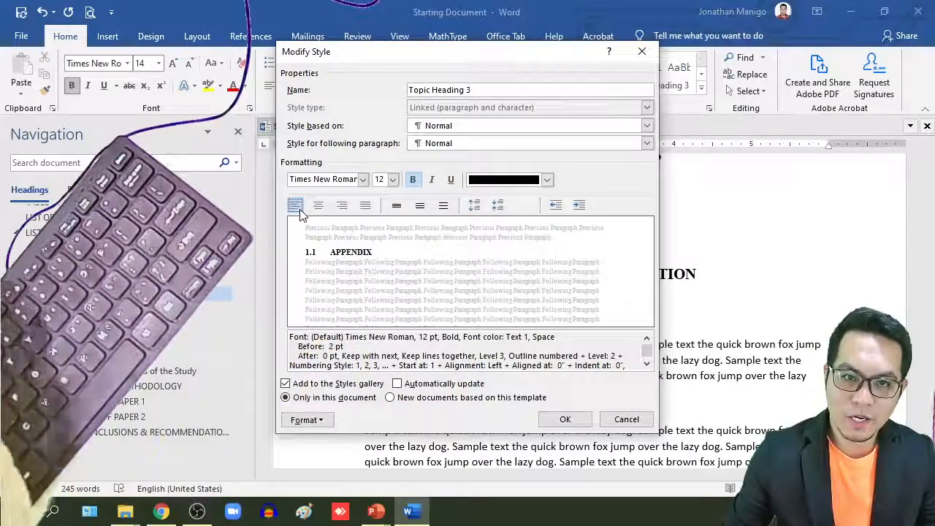
click(443, 205)
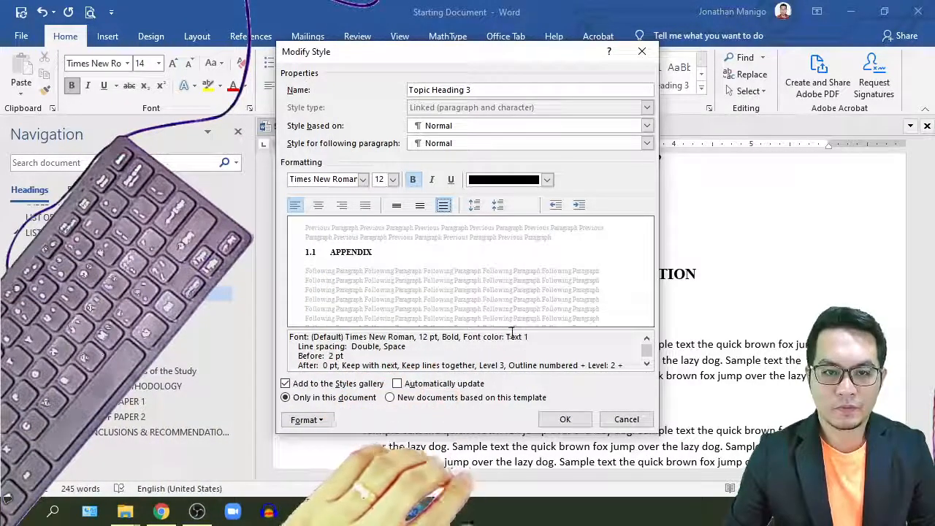
click(567, 420)
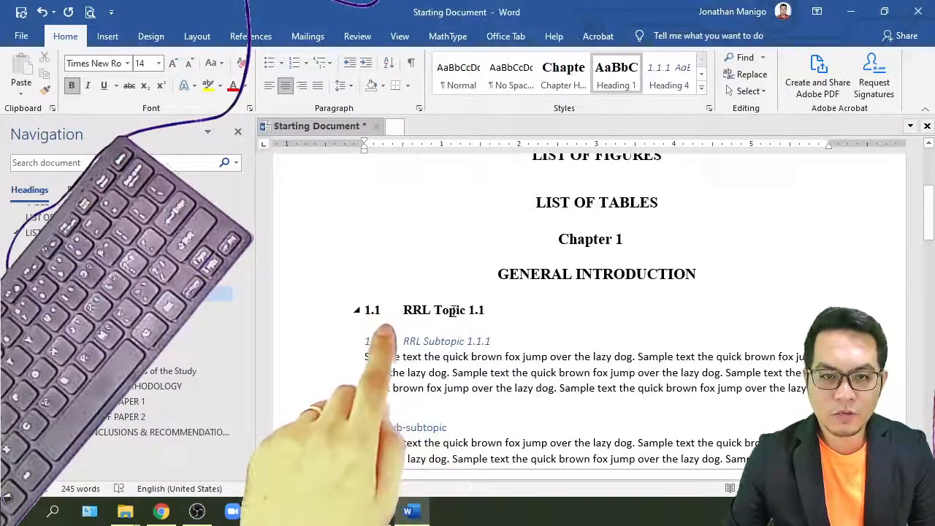
Review the topic and chapter headings throughout the document, from RRL Topic 1.1 to APPENDIX and back.
scroll(454, 310, down, 10)
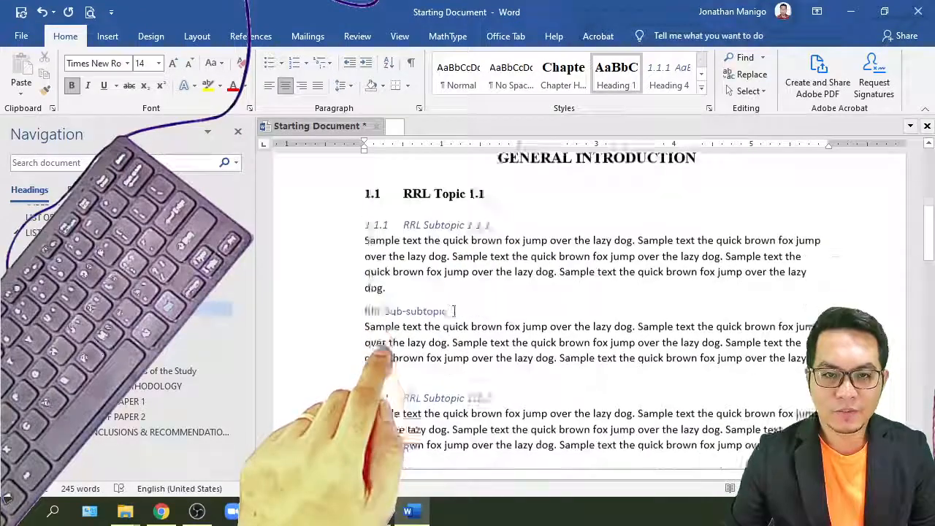
scroll(455, 310, down, 5)
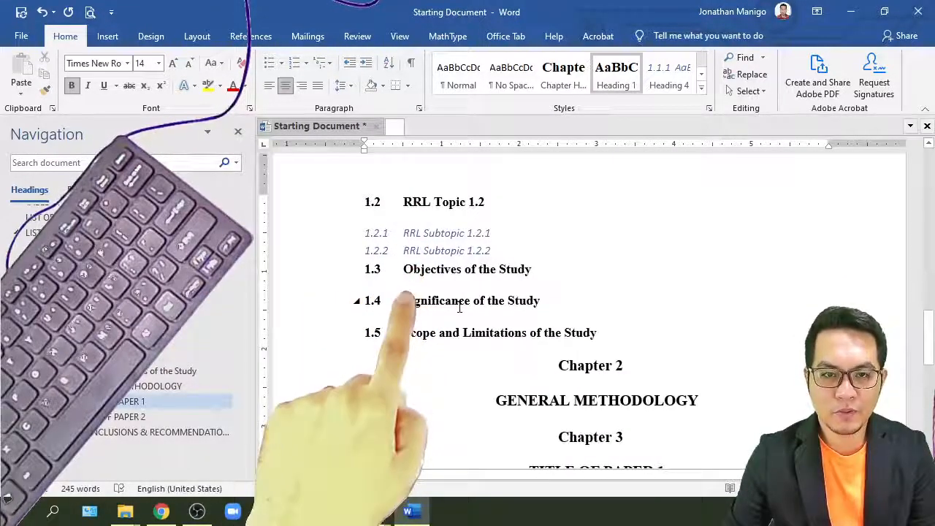
click(462, 333)
scroll(491, 352, down, 3)
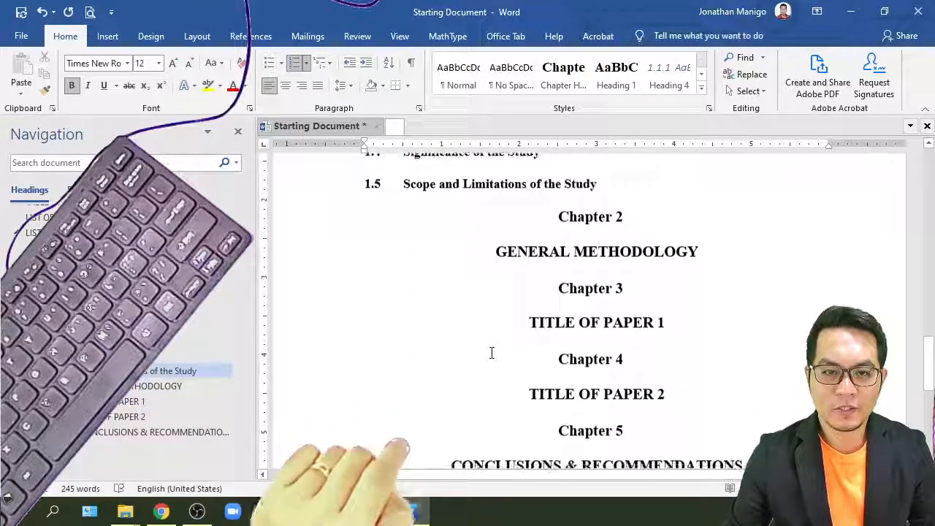
scroll(492, 351, down, 6)
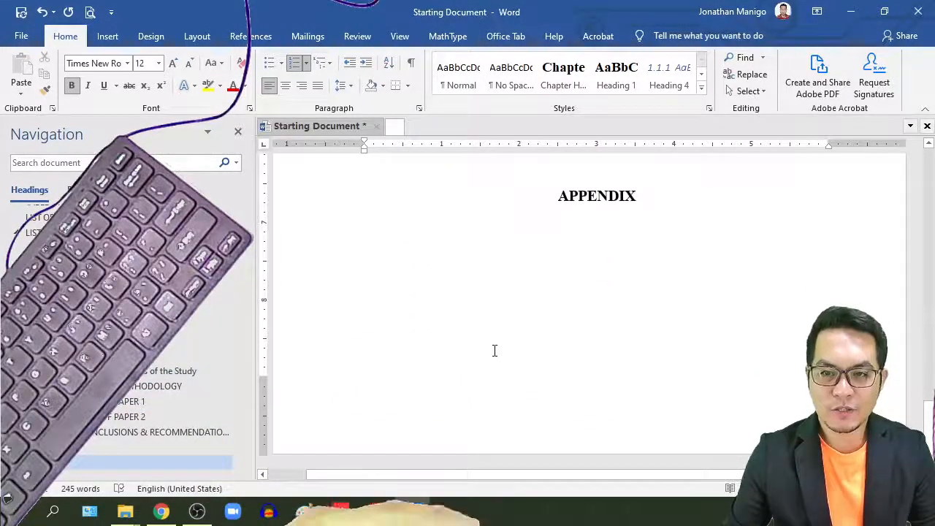
scroll(494, 351, up, 8)
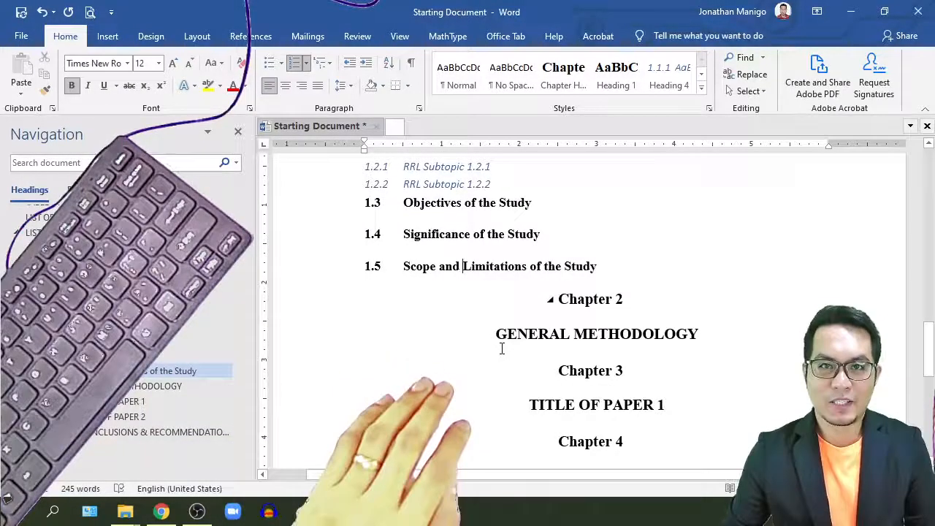
scroll(502, 349, up, 10)
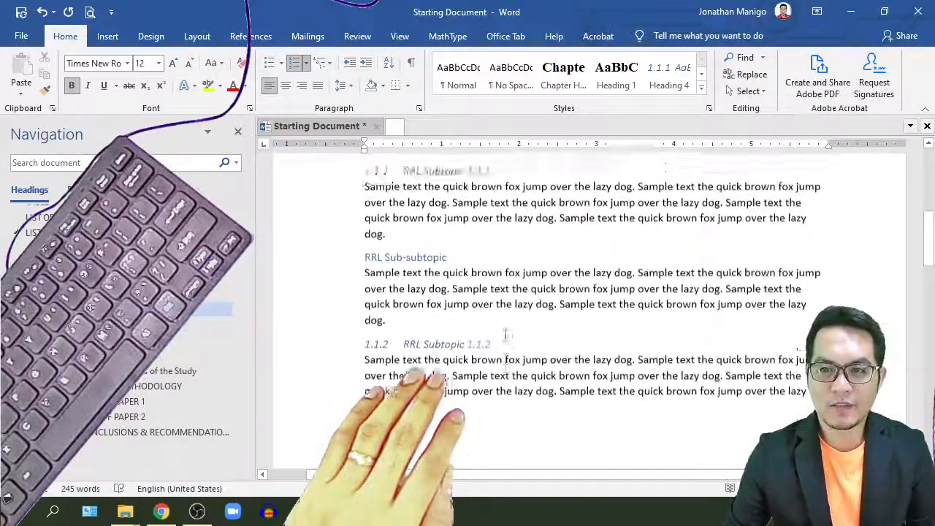
scroll(505, 335, down, 2)
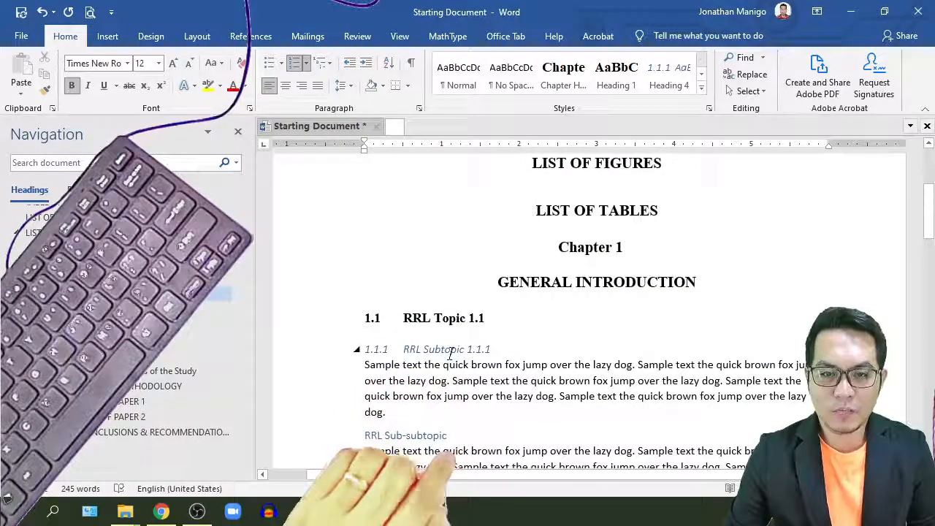
Open the Heading 4 style of RRL Subtopic 1.1.1 for modification and rename it Subtopic Heading 4.
click(450, 351)
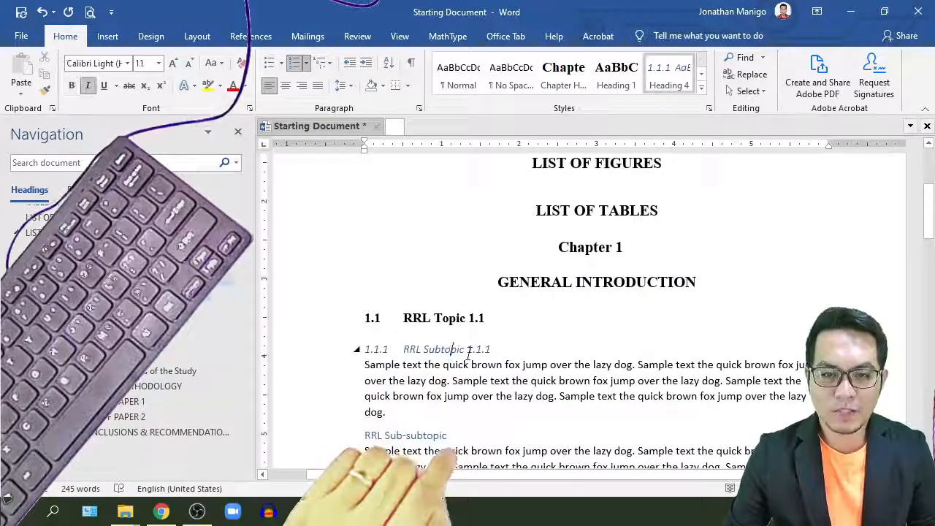
right_click(669, 81)
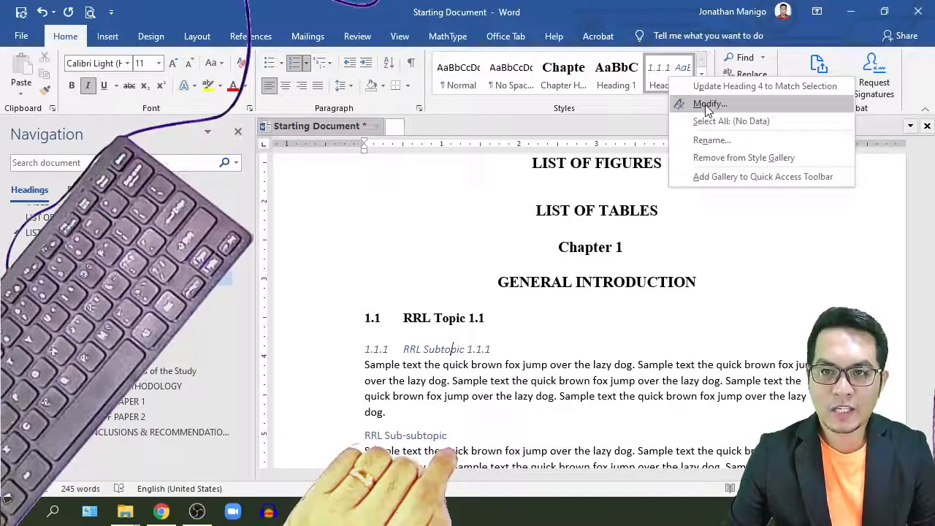
click(647, 8)
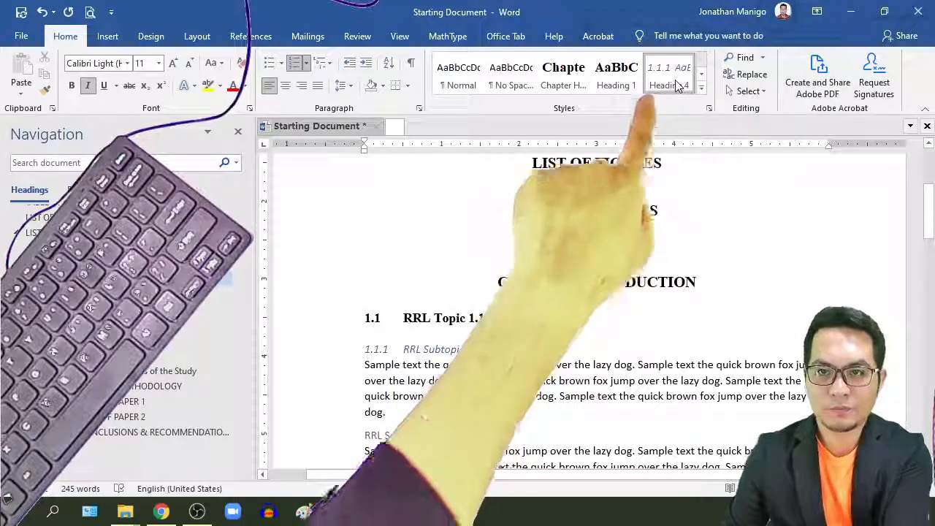
right_click(676, 84)
click(720, 104)
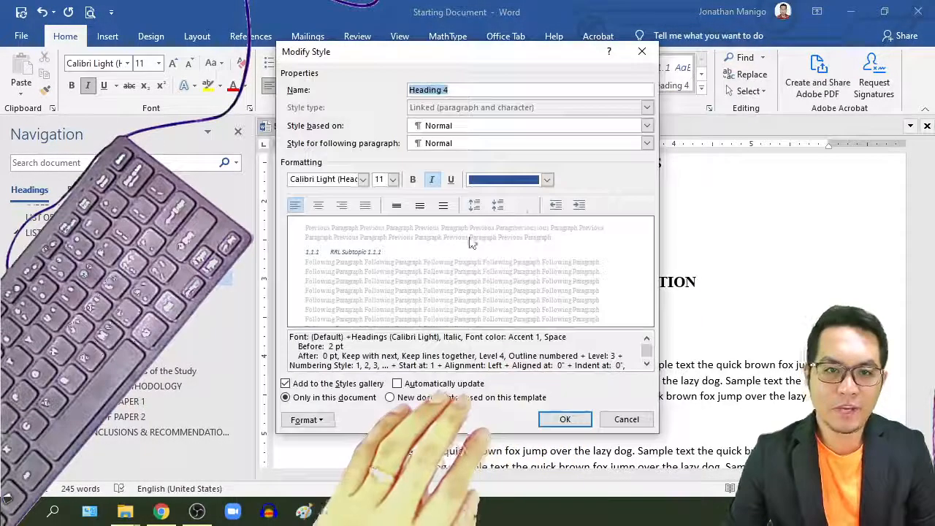
click(411, 89)
text(Subtopic)
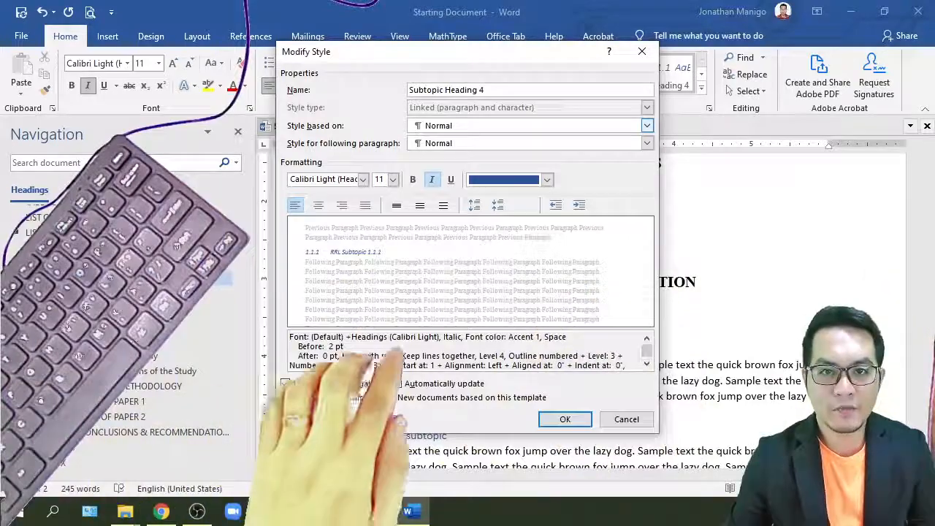
Format the Subtopic Heading 4 style as Times New Roman 12, bold, non-italic and black with double line spacing, and apply the changes.
click(363, 179)
click(380, 228)
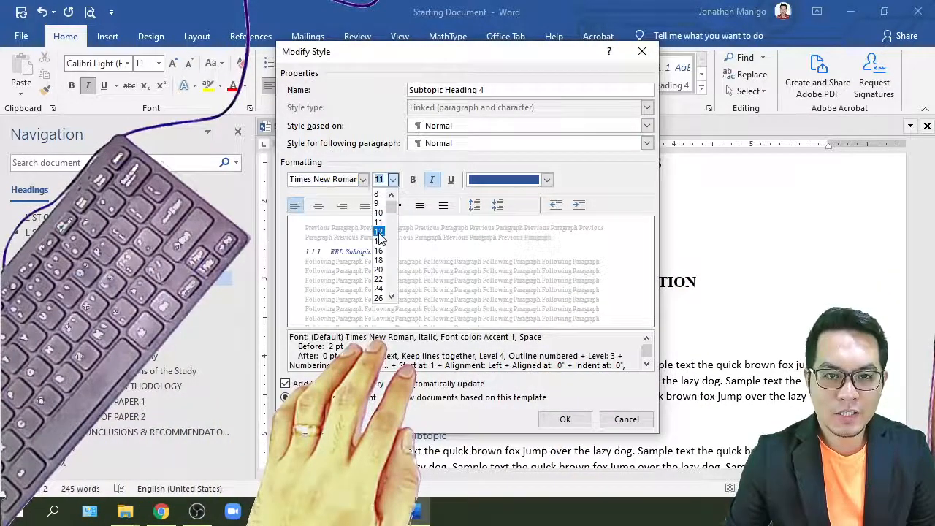
click(379, 232)
click(431, 183)
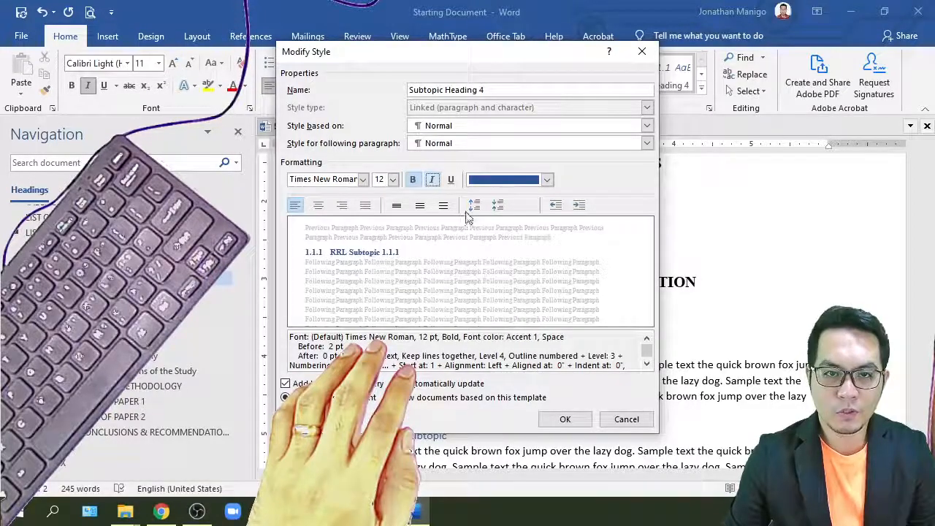
click(520, 181)
click(486, 230)
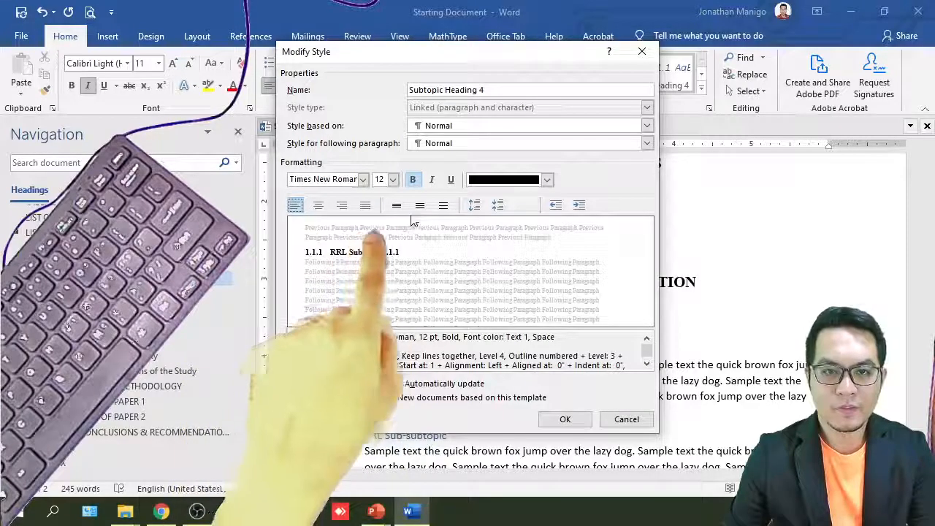
click(443, 206)
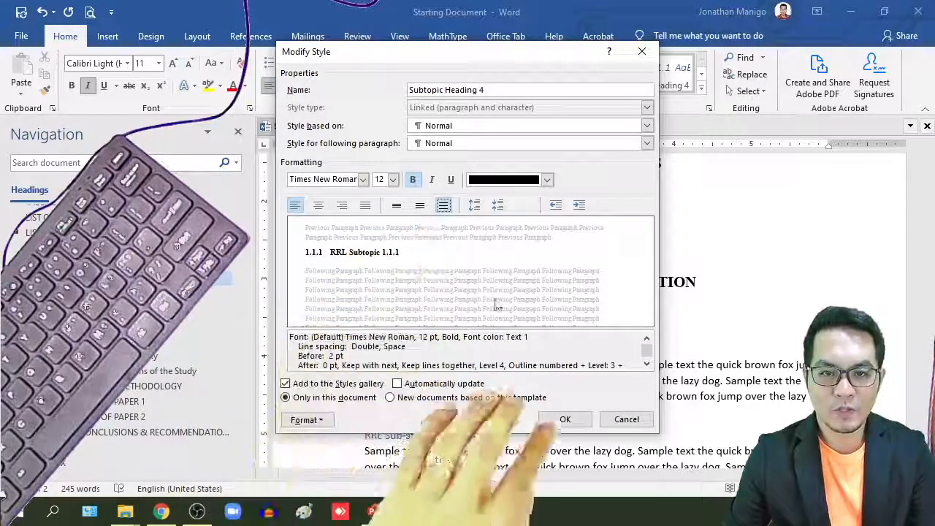
click(565, 420)
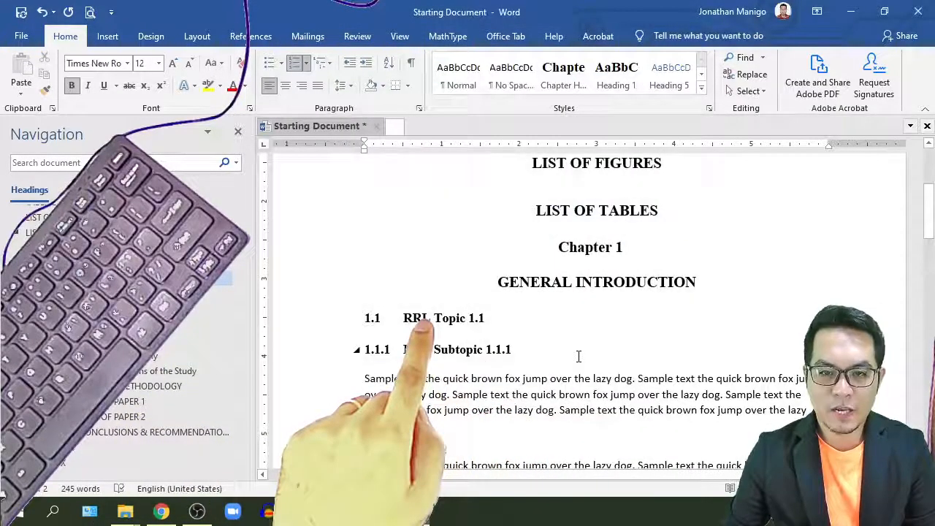
Open the Heading 5 style of the RRL Sub-subtopic heading for modification and rename it Subsubtopic Heading 5.
scroll(578, 353, down, 5)
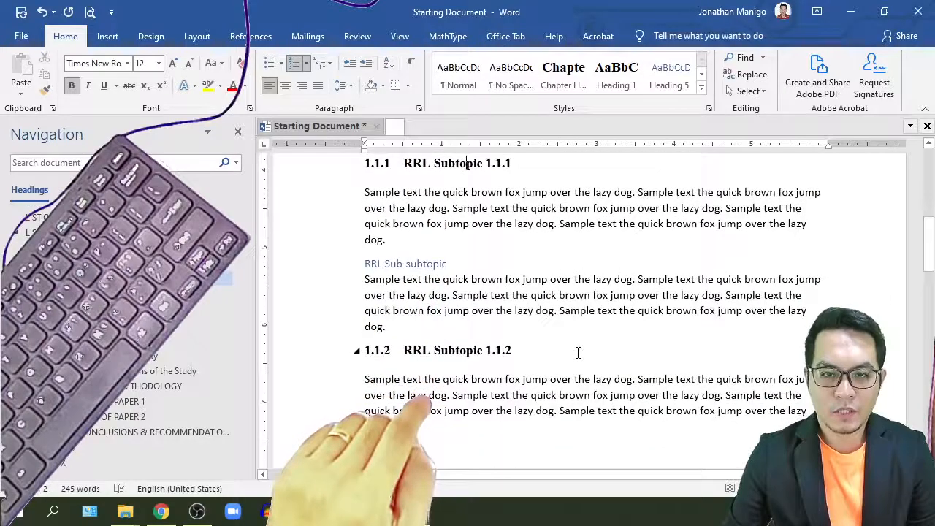
scroll(578, 352, down, 1)
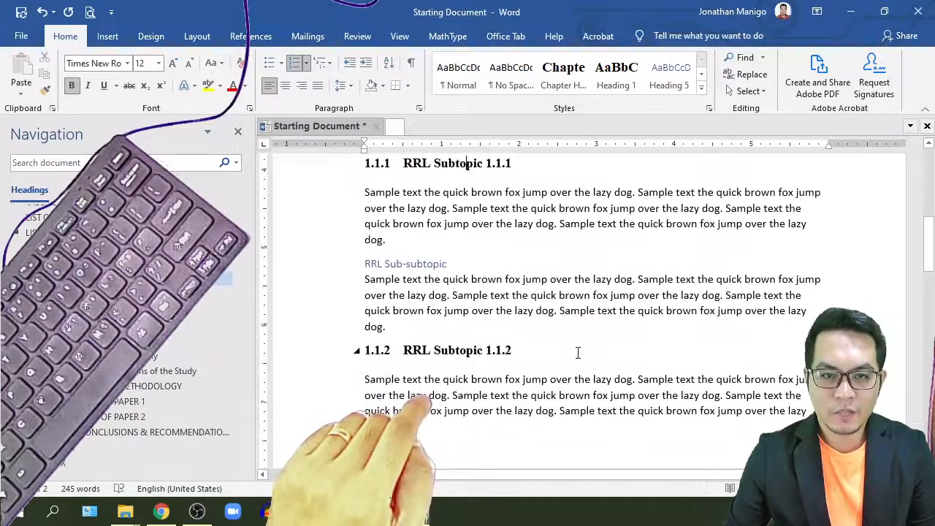
click(407, 267)
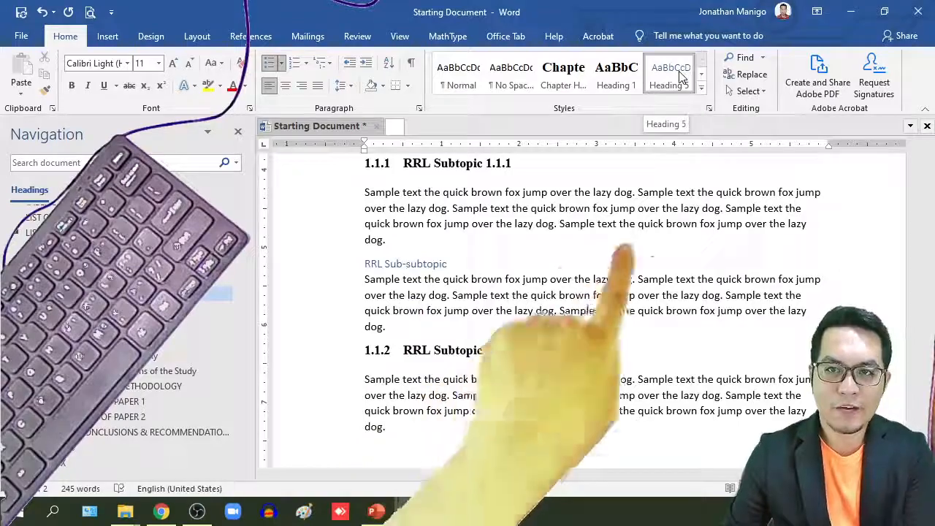
right_click(676, 77)
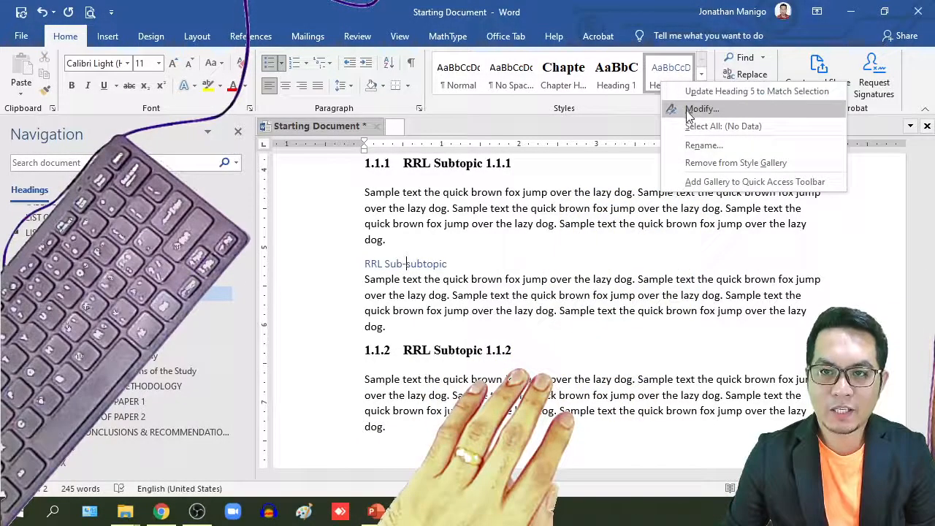
click(687, 111)
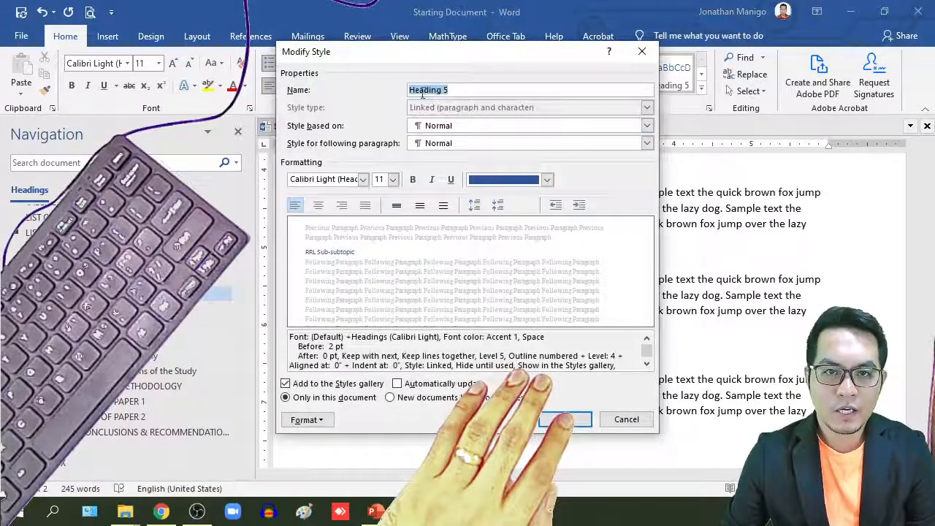
click(411, 90)
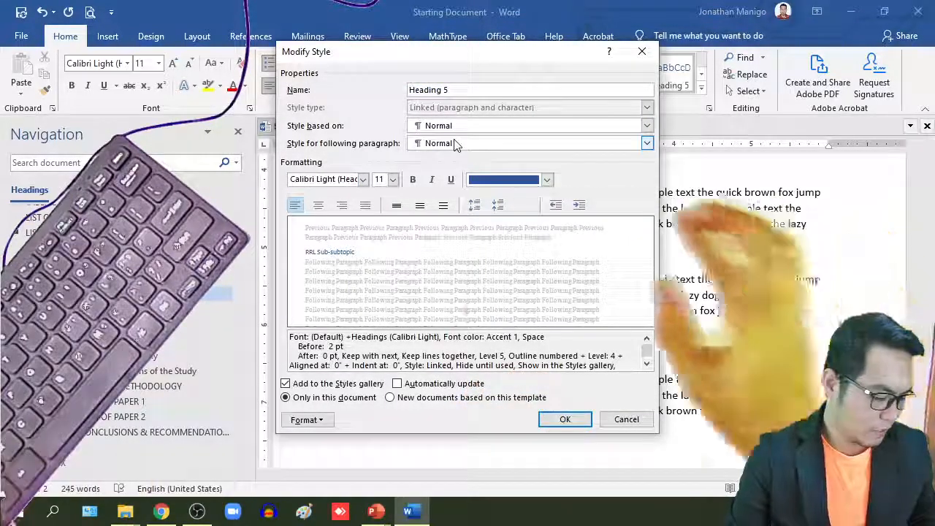
text(Subsubtopic)
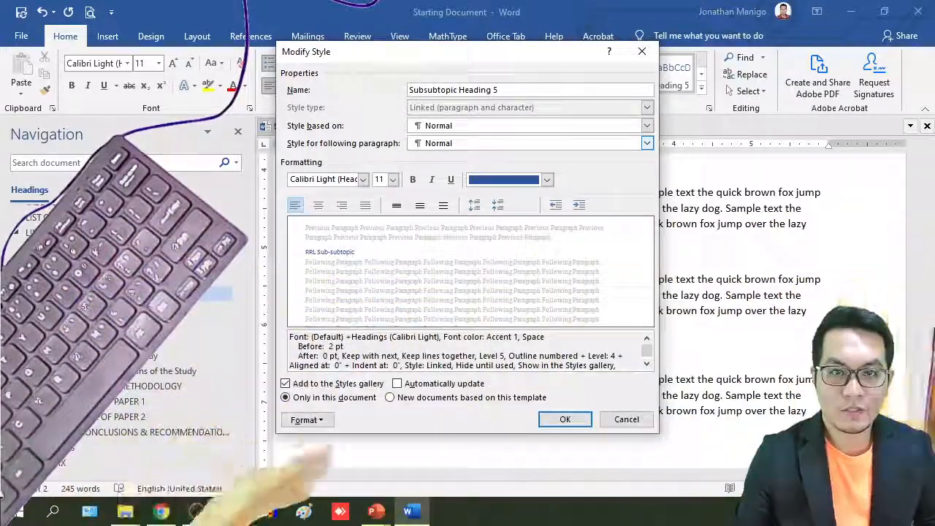
Format the Subsubtopic Heading 5 style as Times New Roman 12, bold, italic and black with double line spacing, and apply the changes.
click(363, 180)
click(352, 224)
click(382, 231)
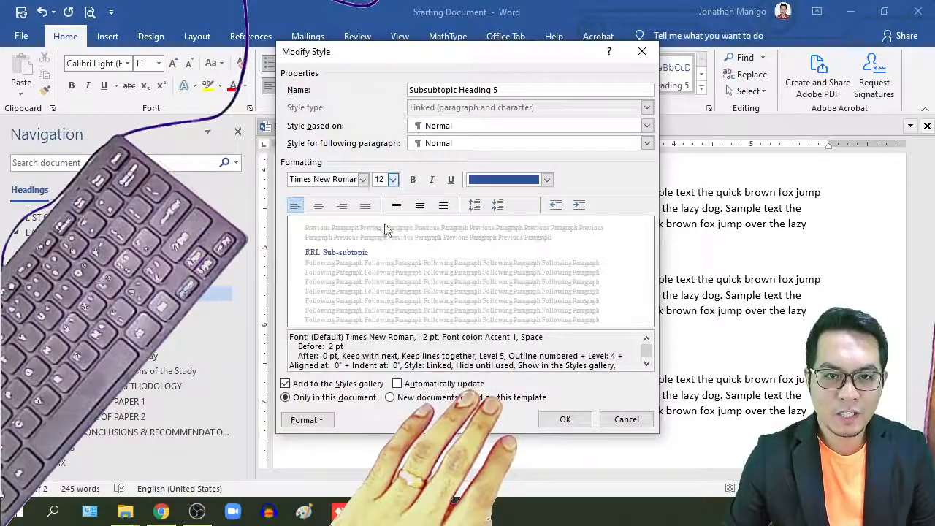
click(413, 181)
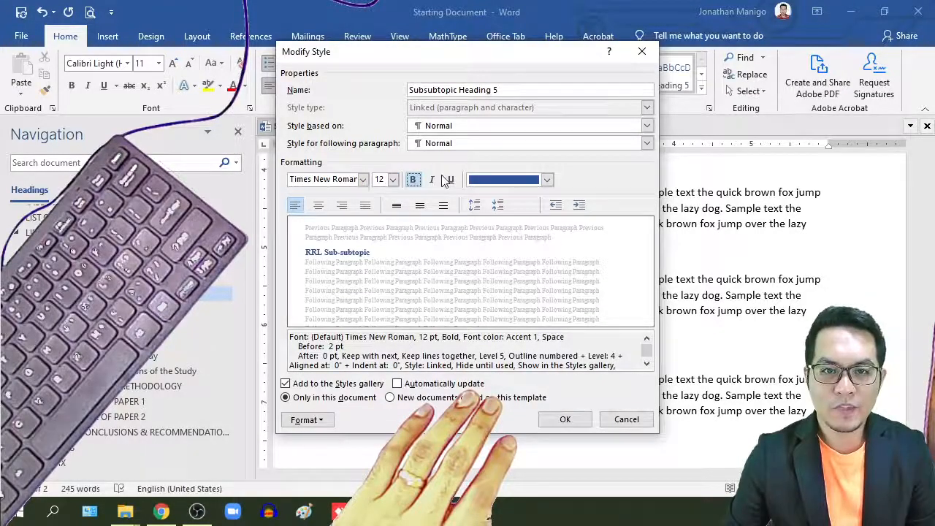
click(432, 180)
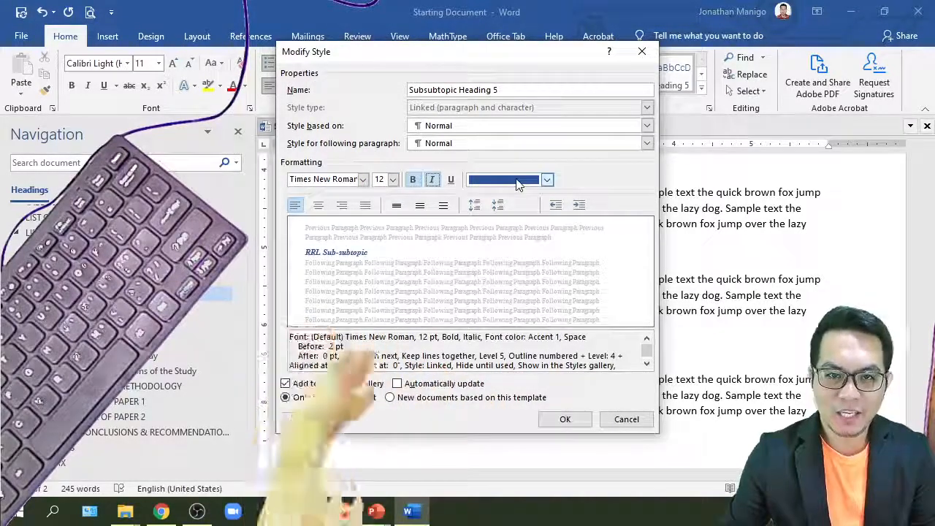
click(546, 180)
click(486, 230)
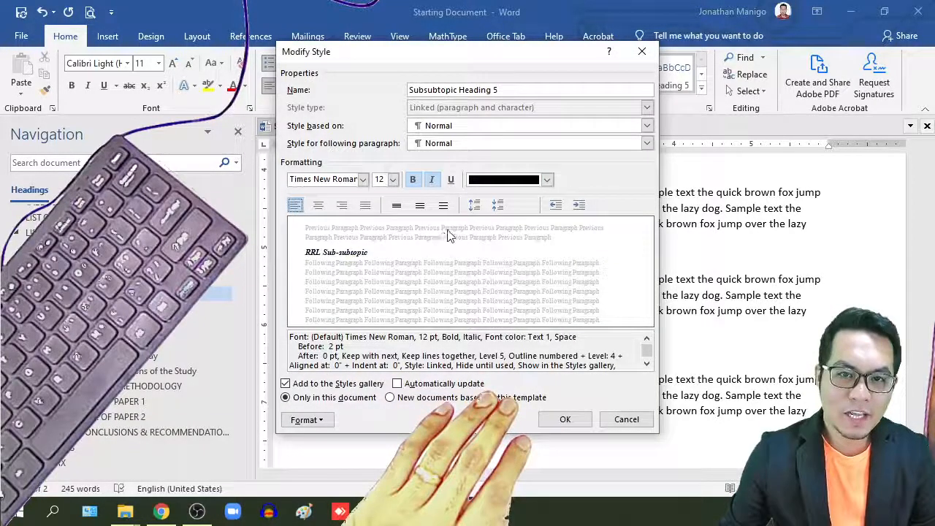
click(443, 206)
click(566, 420)
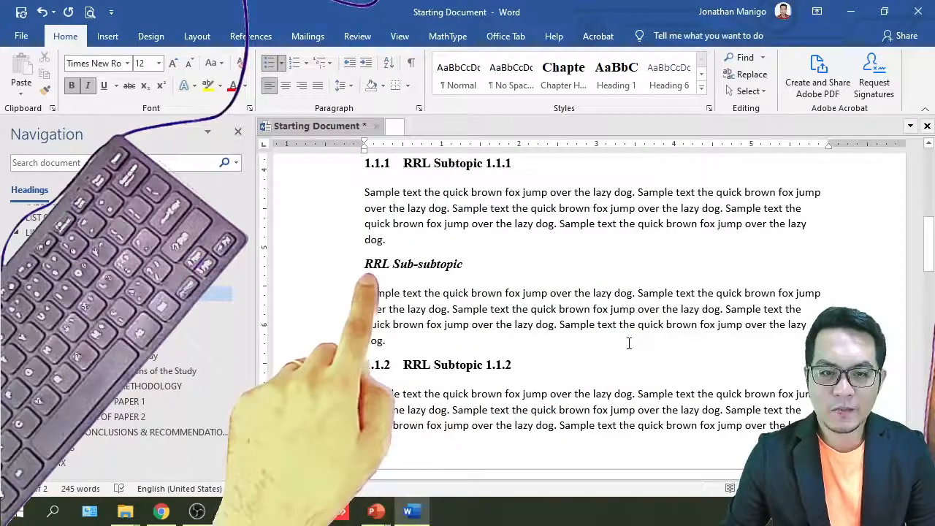
Open the Normal style of the body text for modification and set its font to Times New Roman 12 in black.
scroll(628, 342, up, 2)
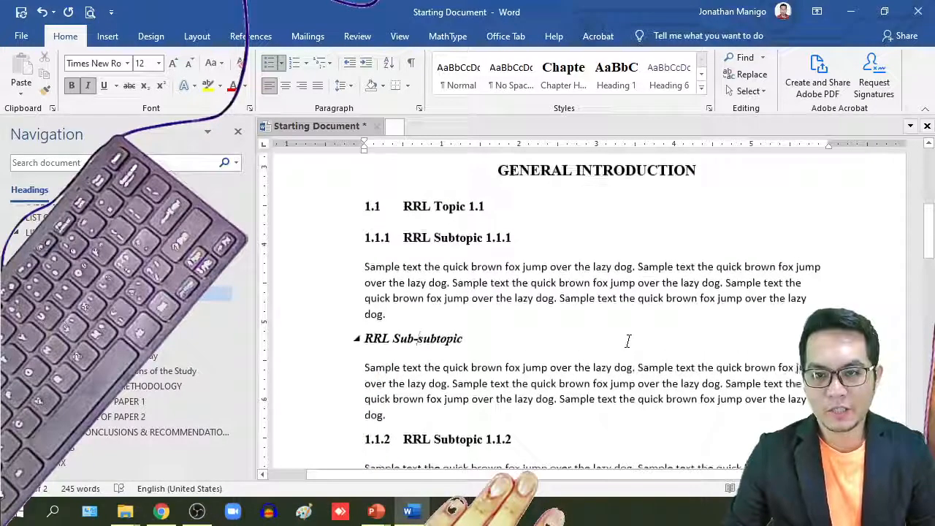
click(414, 268)
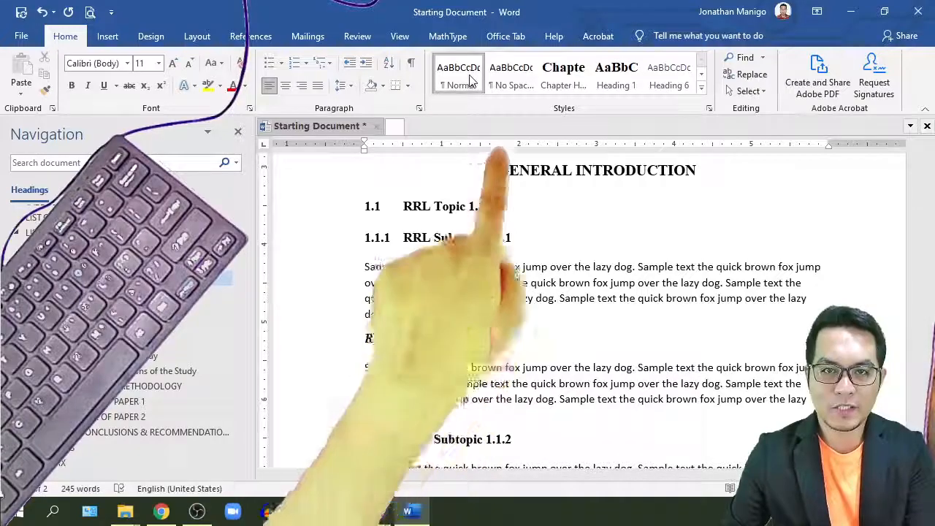
right_click(465, 88)
click(491, 109)
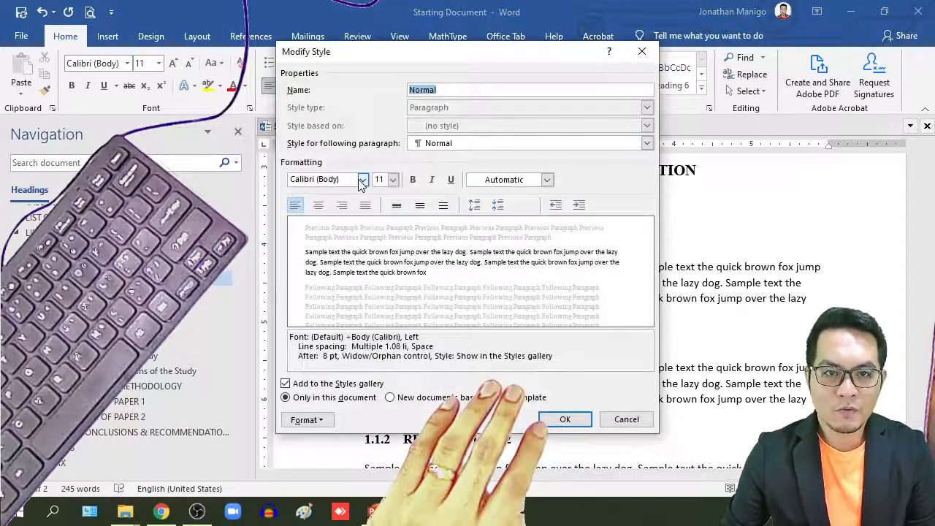
click(361, 180)
click(376, 228)
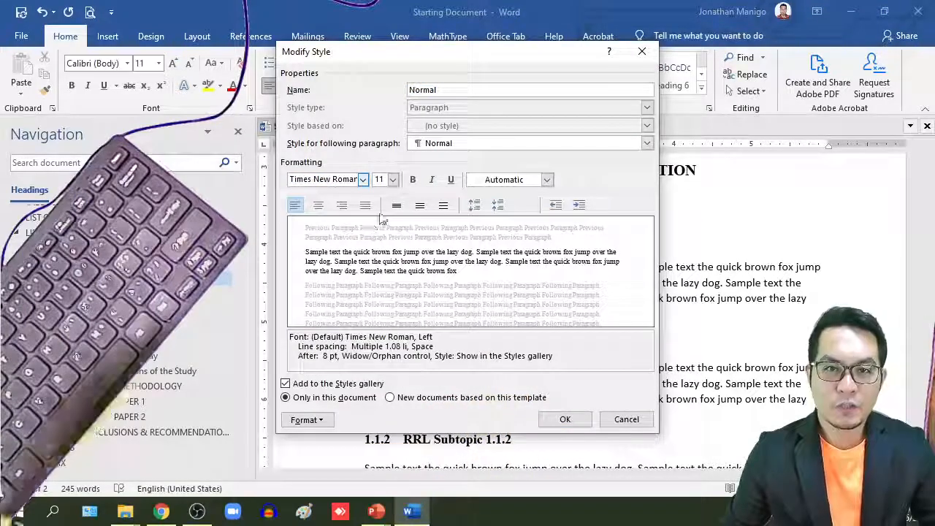
click(393, 180)
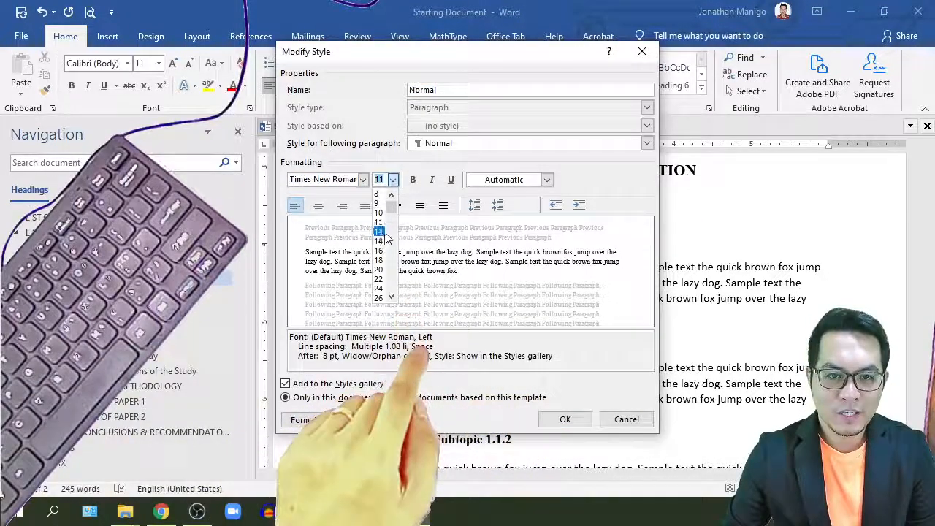
click(379, 232)
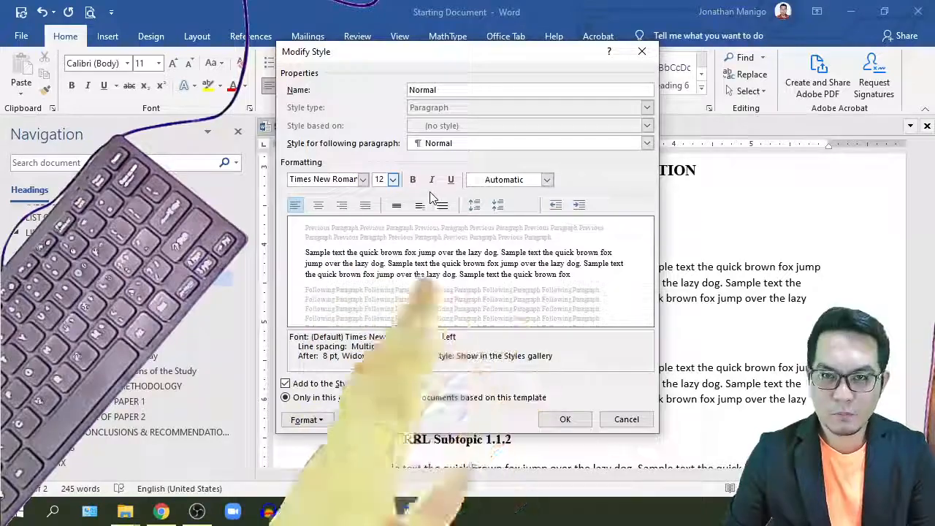
click(545, 180)
click(486, 230)
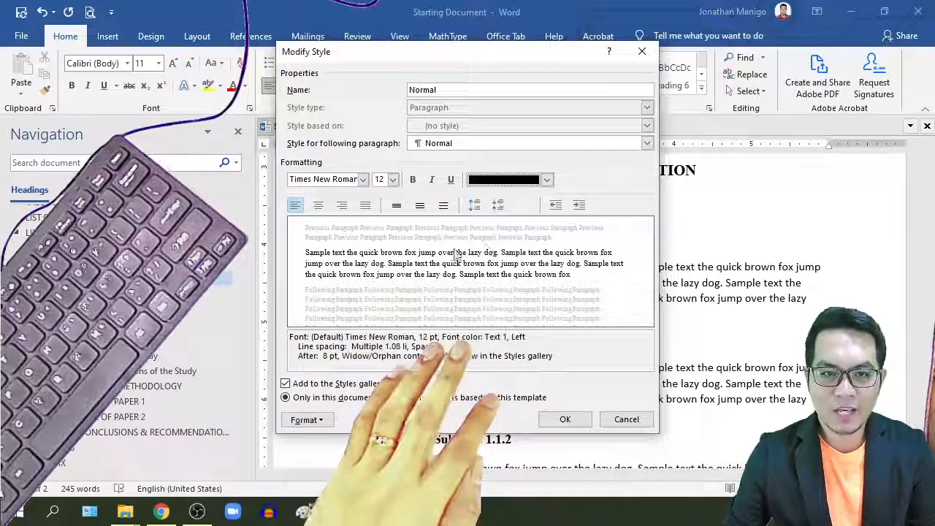
Give the Normal style justified alignment, double line spacing and a 0.5-inch left indent, and apply the changes.
click(365, 205)
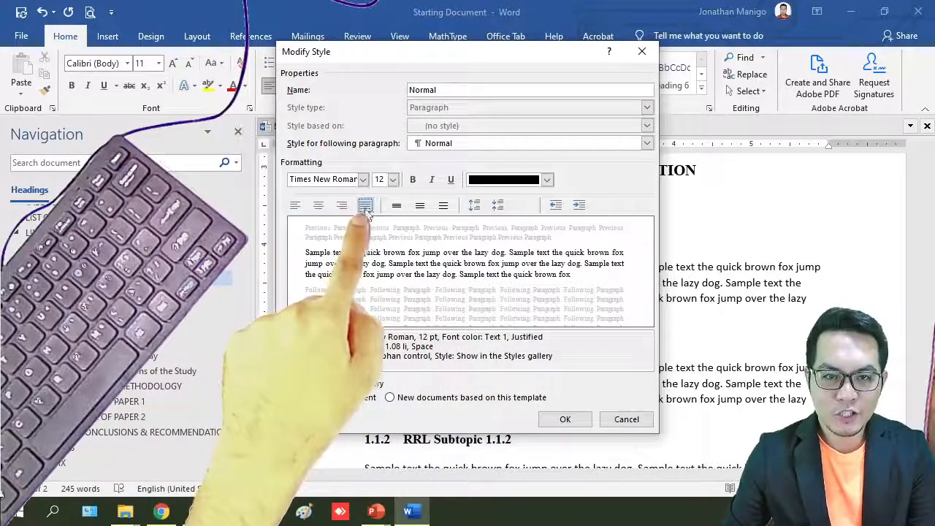
click(444, 205)
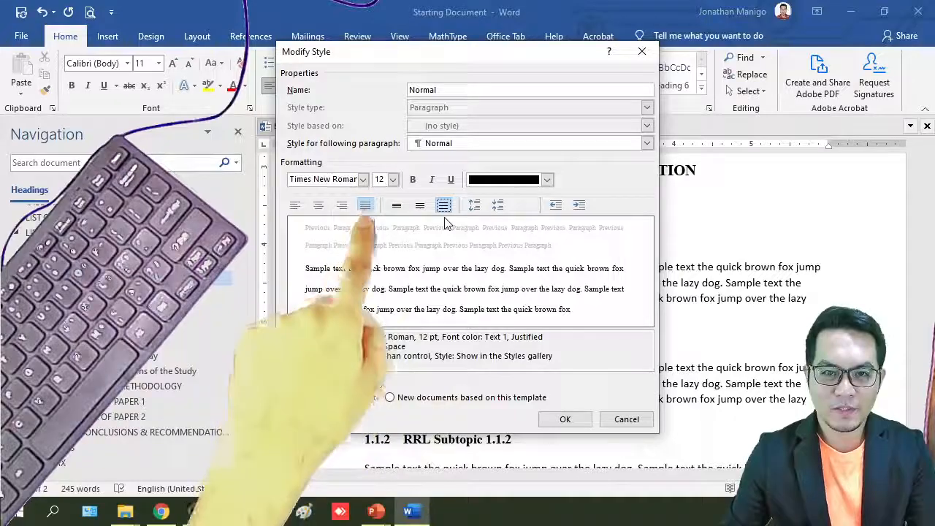
click(579, 205)
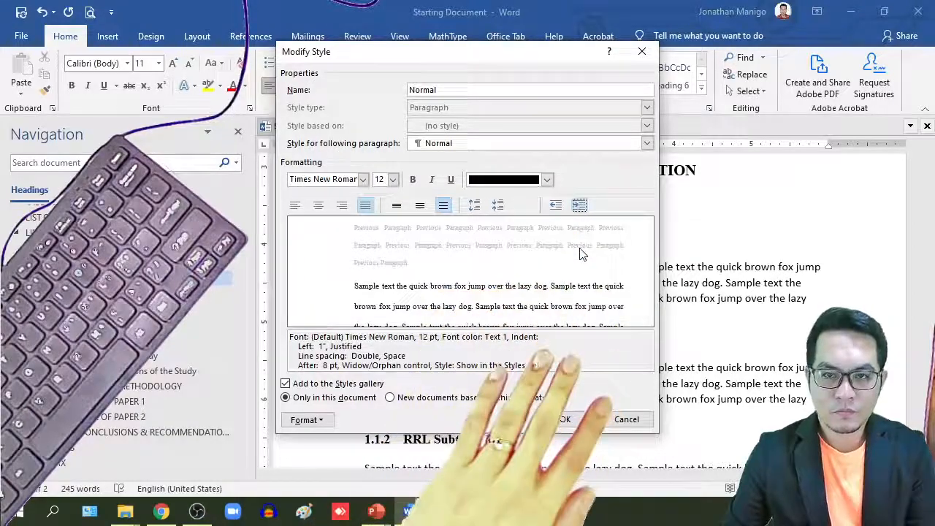
click(556, 206)
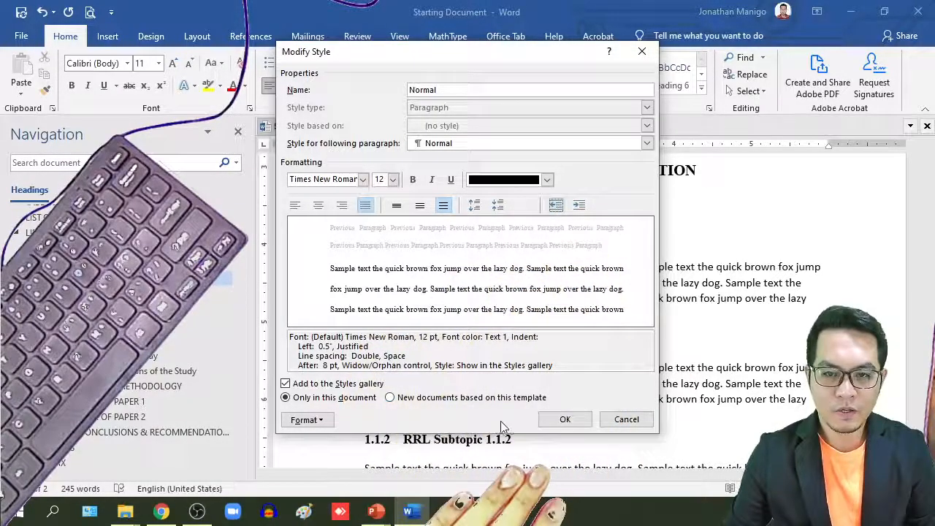
click(580, 422)
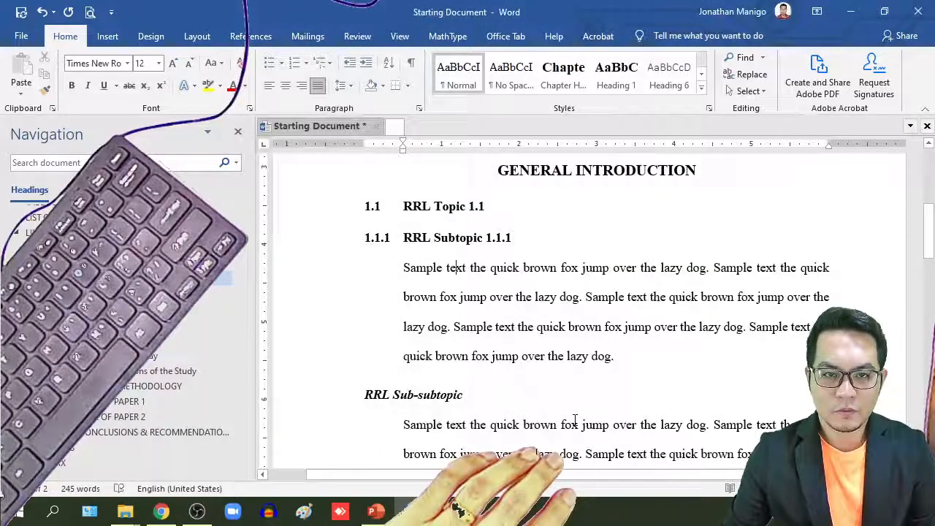
Modify the Normal style again to remove its left indent, and apply the change.
right_click(458, 71)
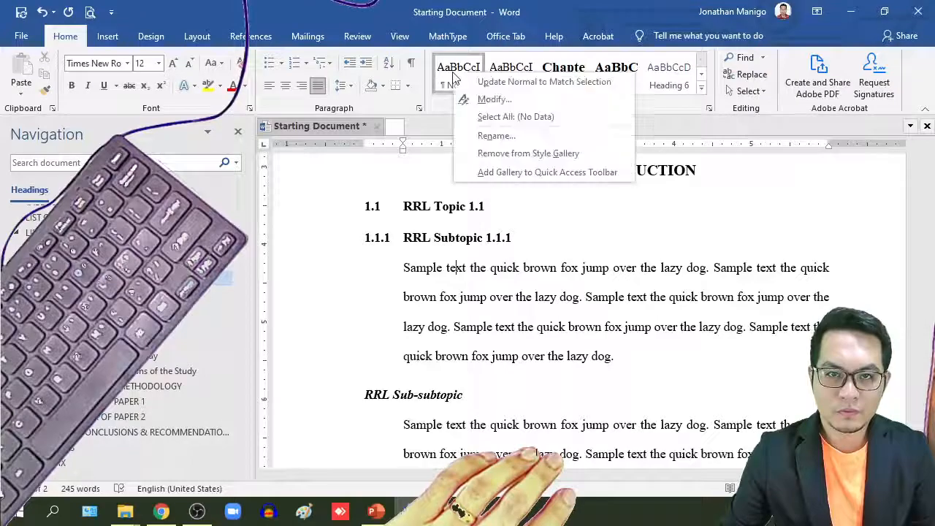
click(481, 98)
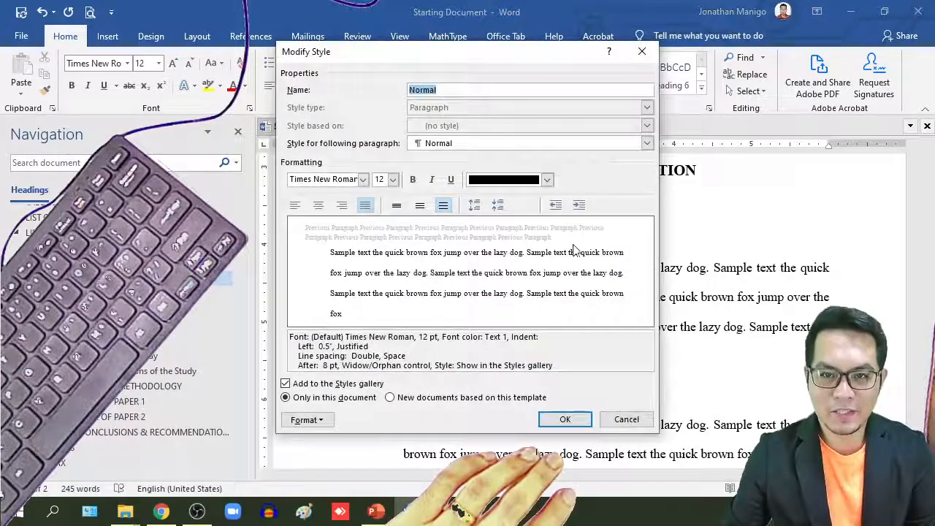
click(555, 206)
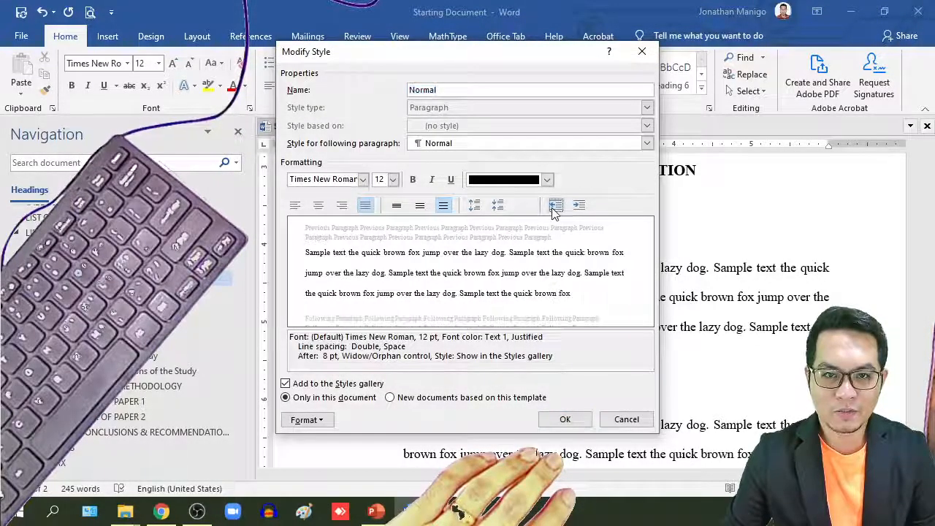
click(565, 420)
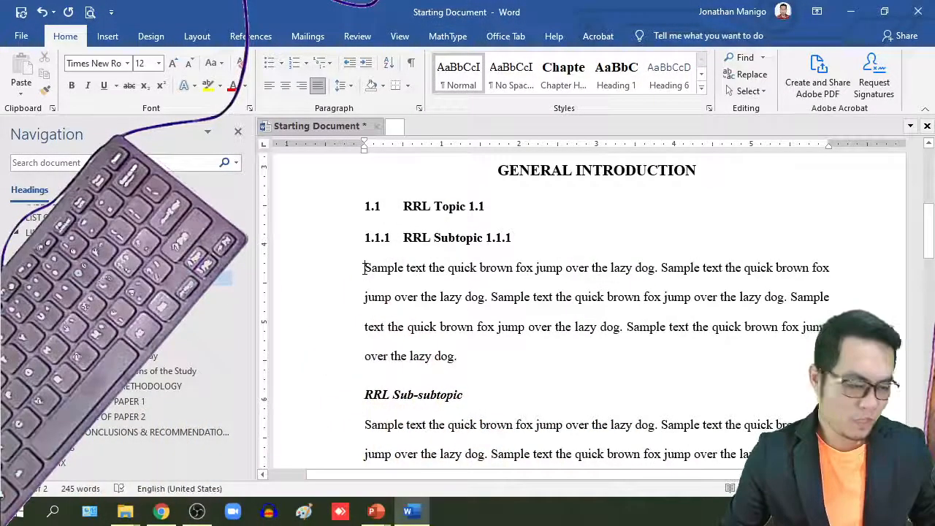
Indent the first line of the body paragraphs under RRL Subtopic 1.1.1 and RRL Sub-subtopic.
key(Tab)
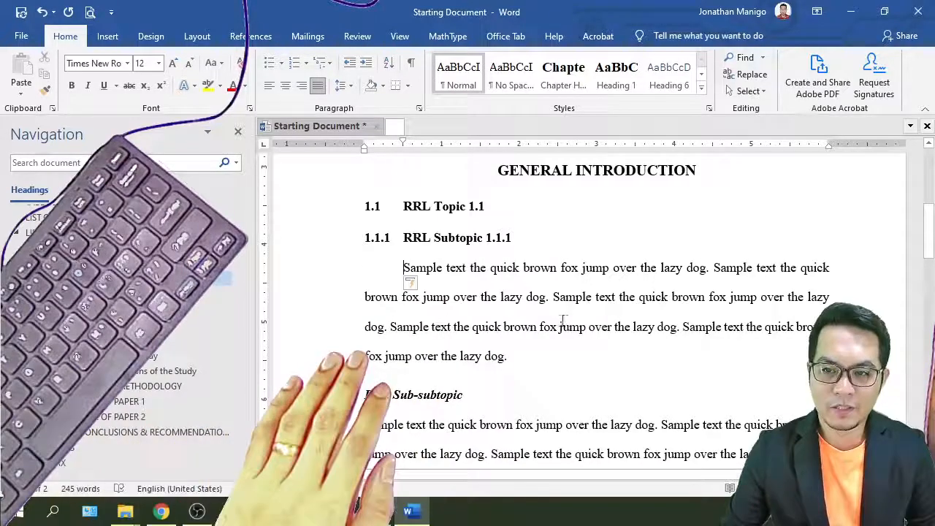
scroll(565, 319, down, 1)
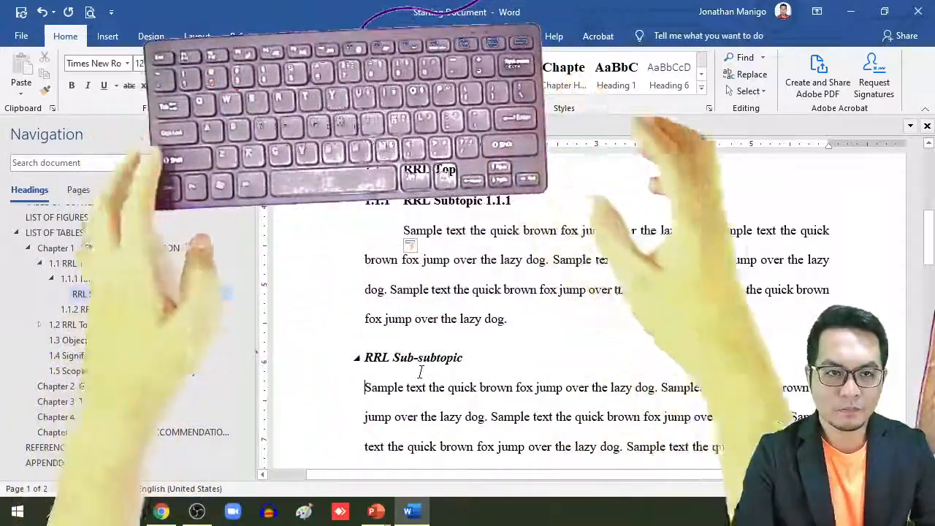
key(Tab)
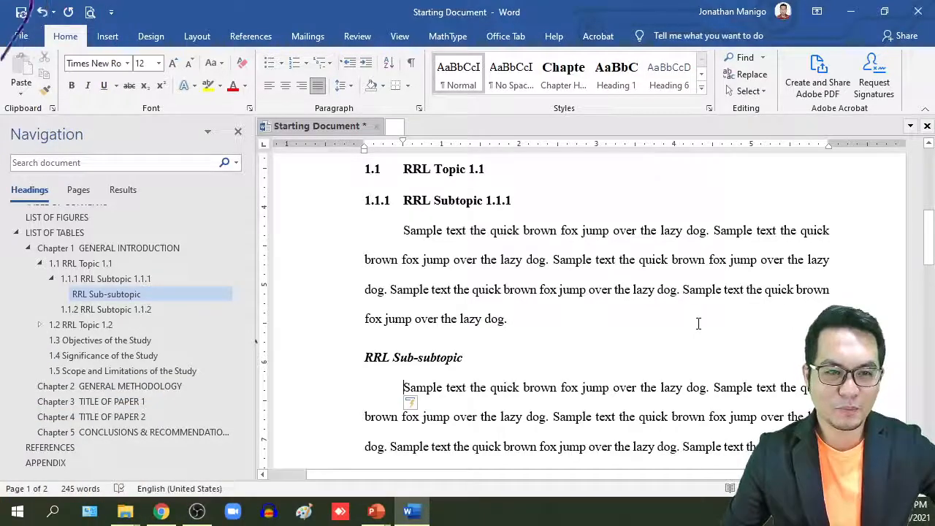
Place the text cursor in the TABLE OF CONTENTS heading near the start of the document.
scroll(646, 308, down, 8)
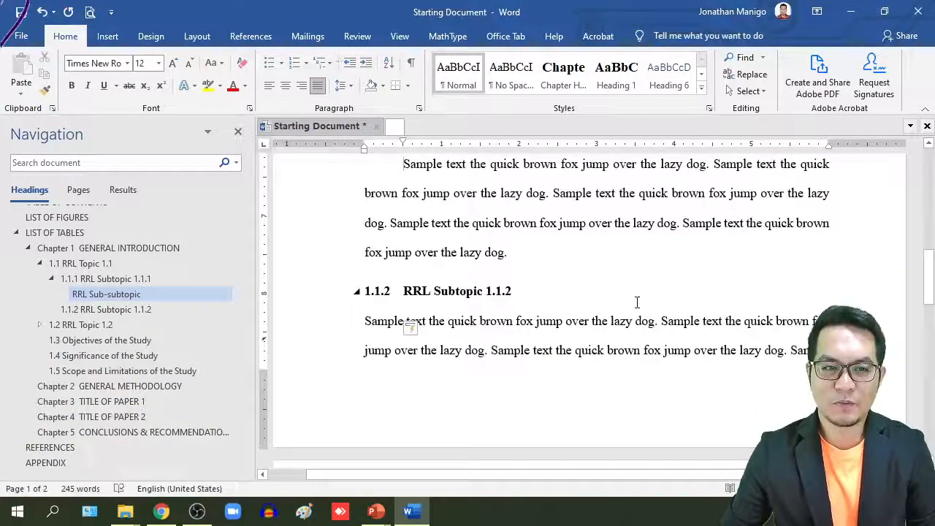
drag(931, 294, 931, 147)
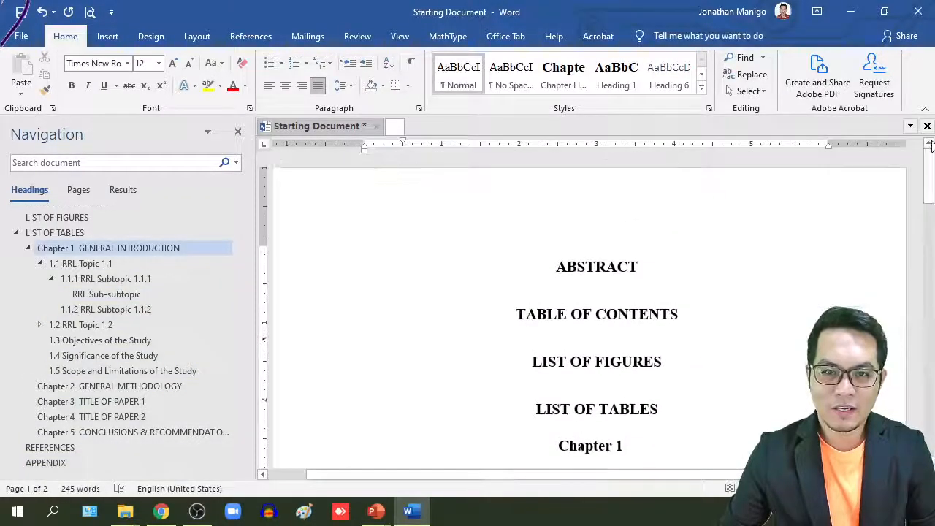
click(591, 313)
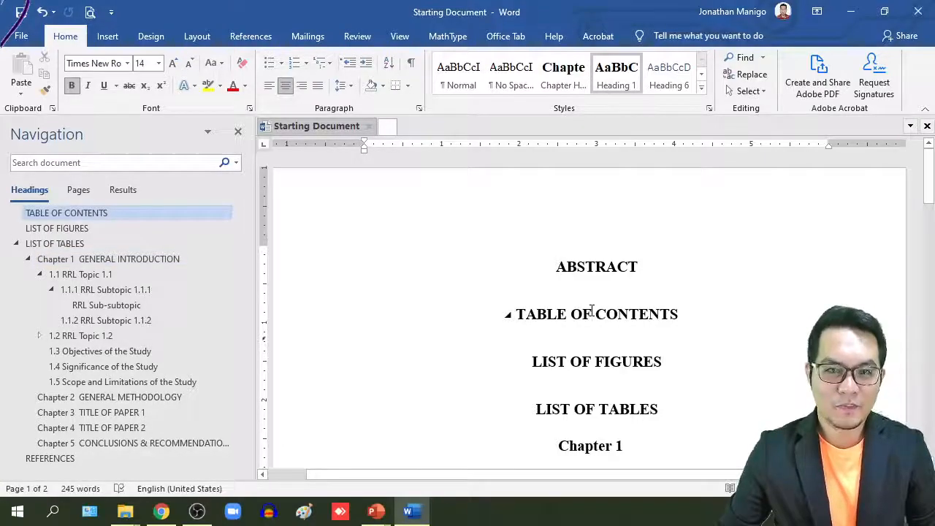